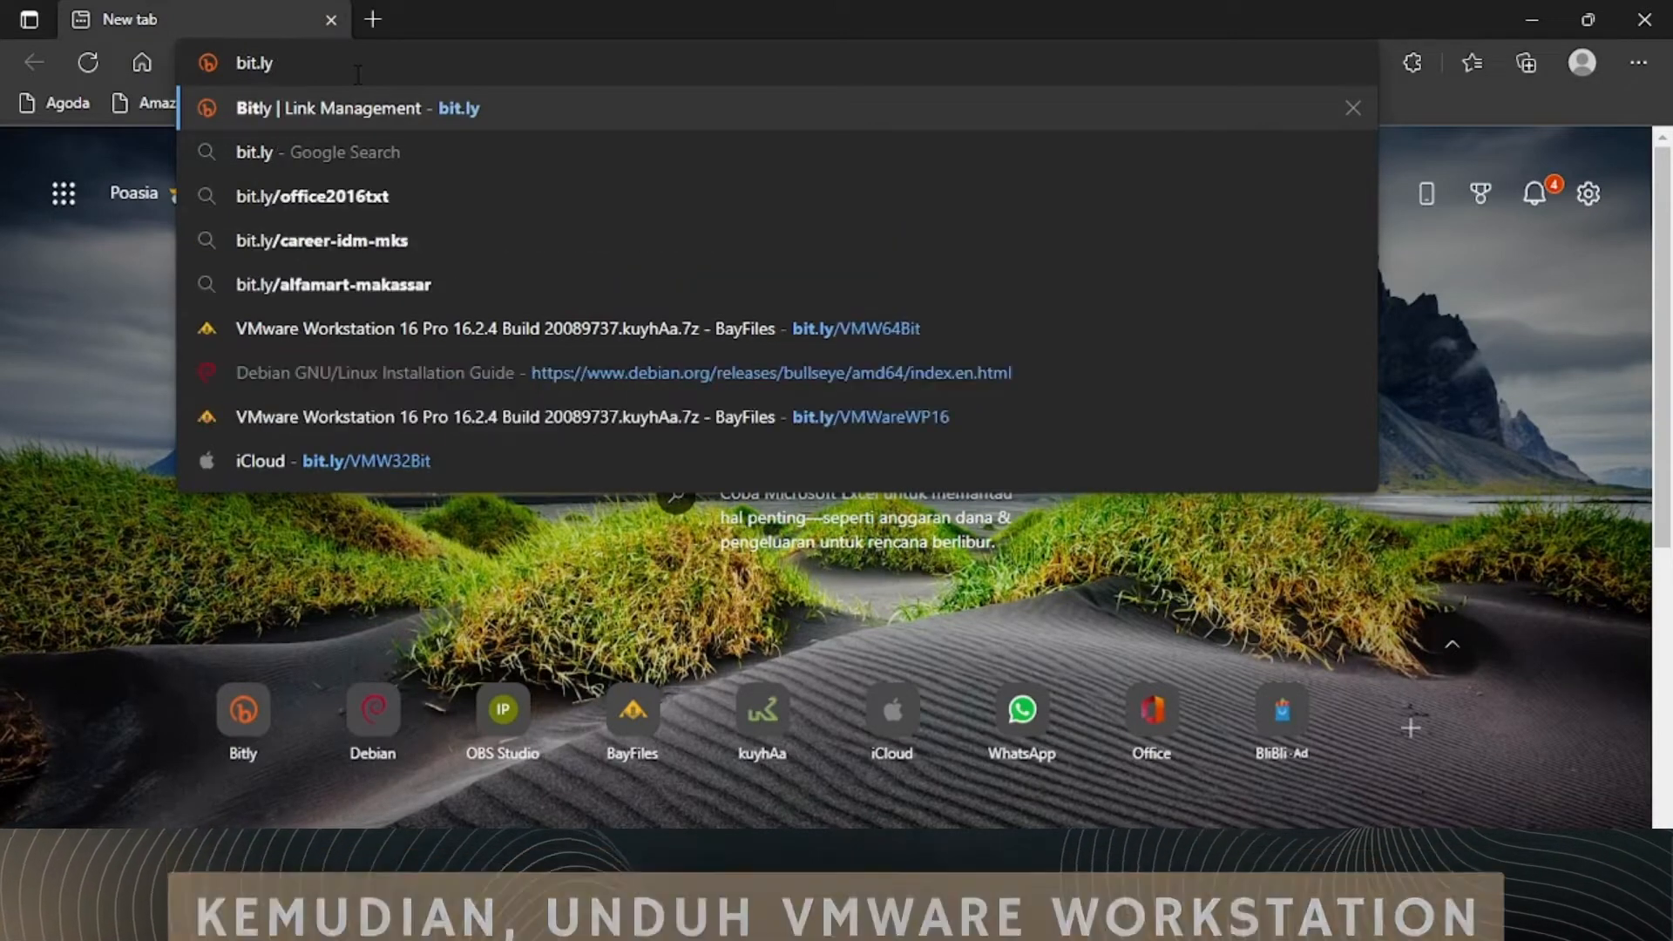
pyautogui.write('/VMW3')
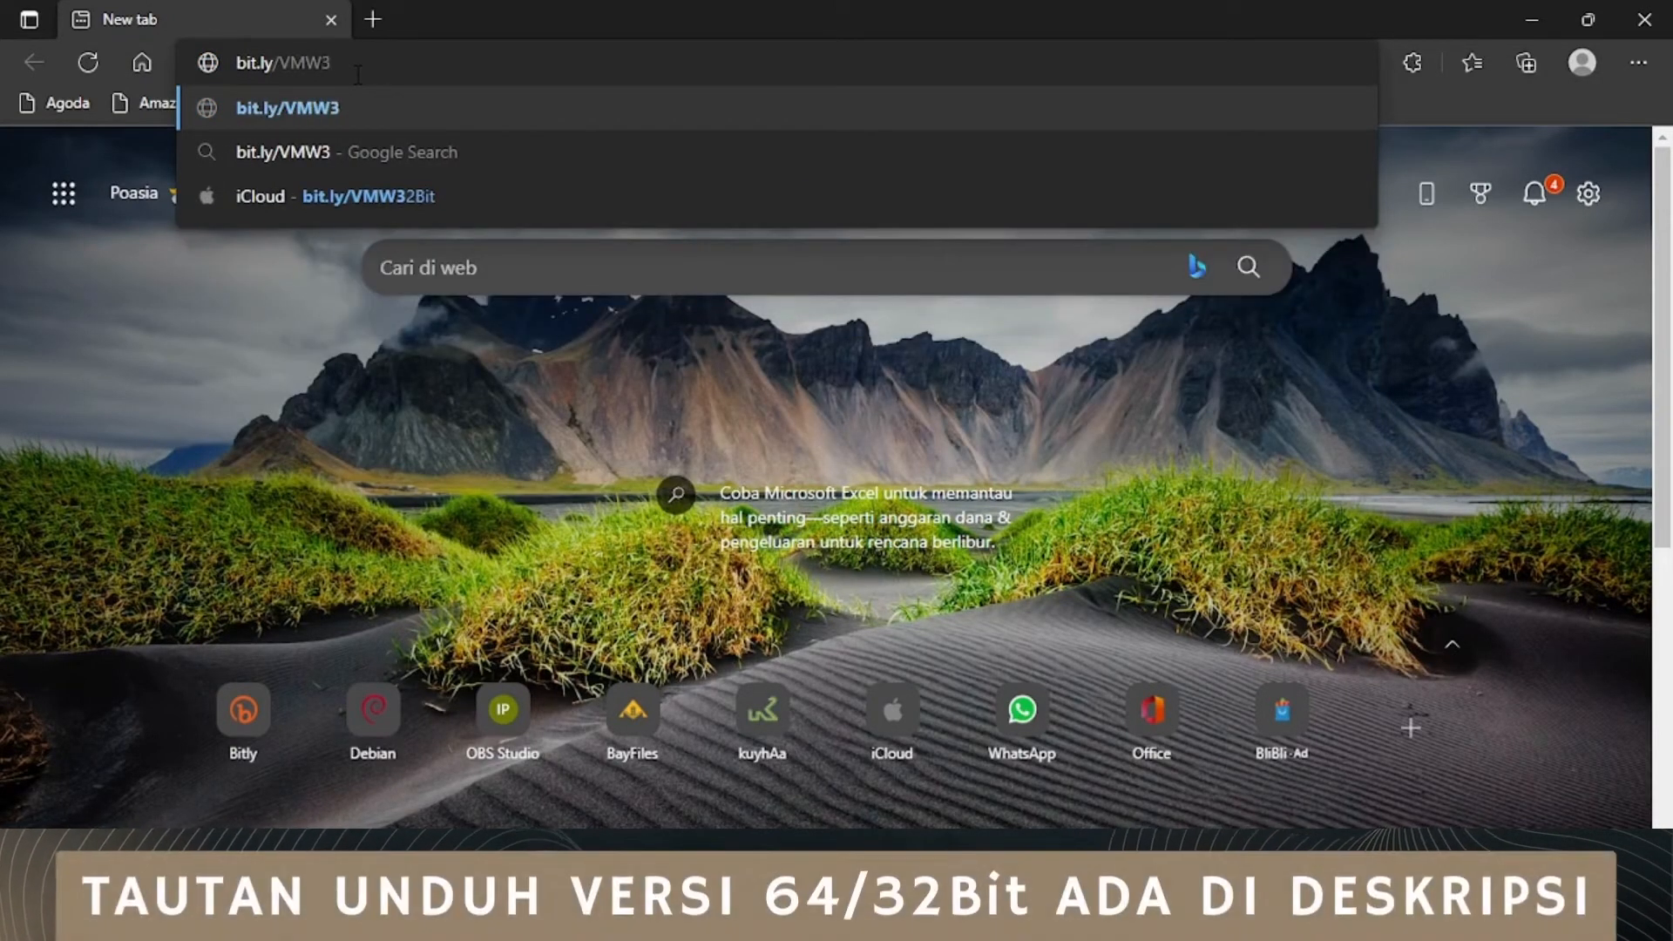
pyautogui.press('Down')
pyautogui.press('Down')
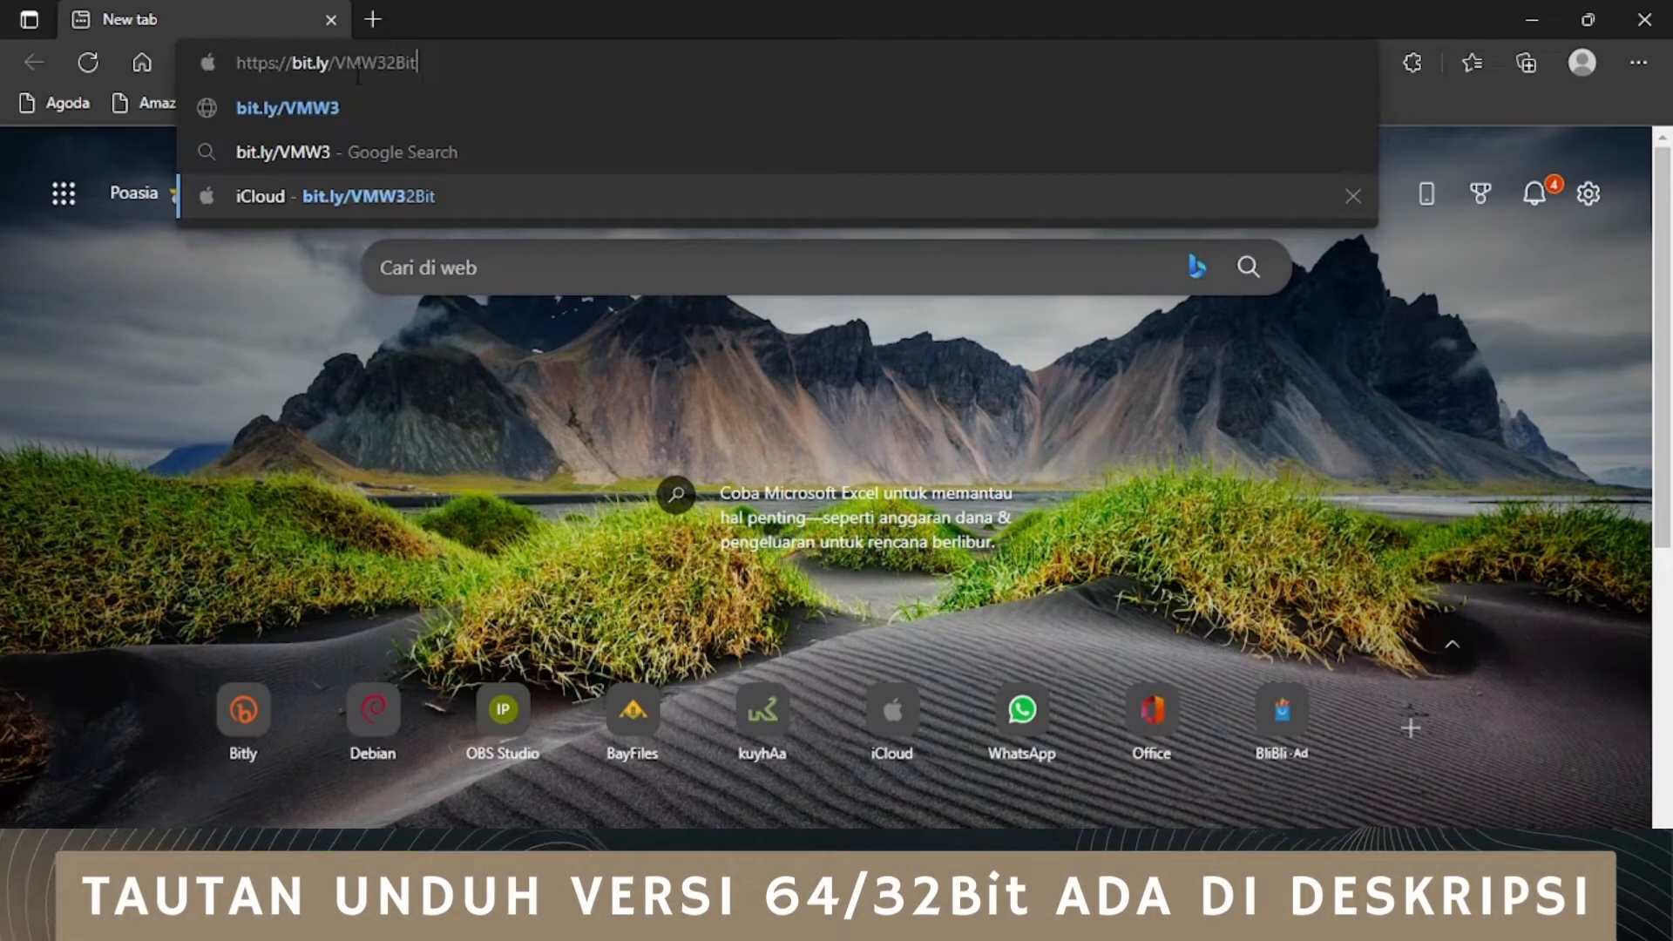
pyautogui.press('Return')
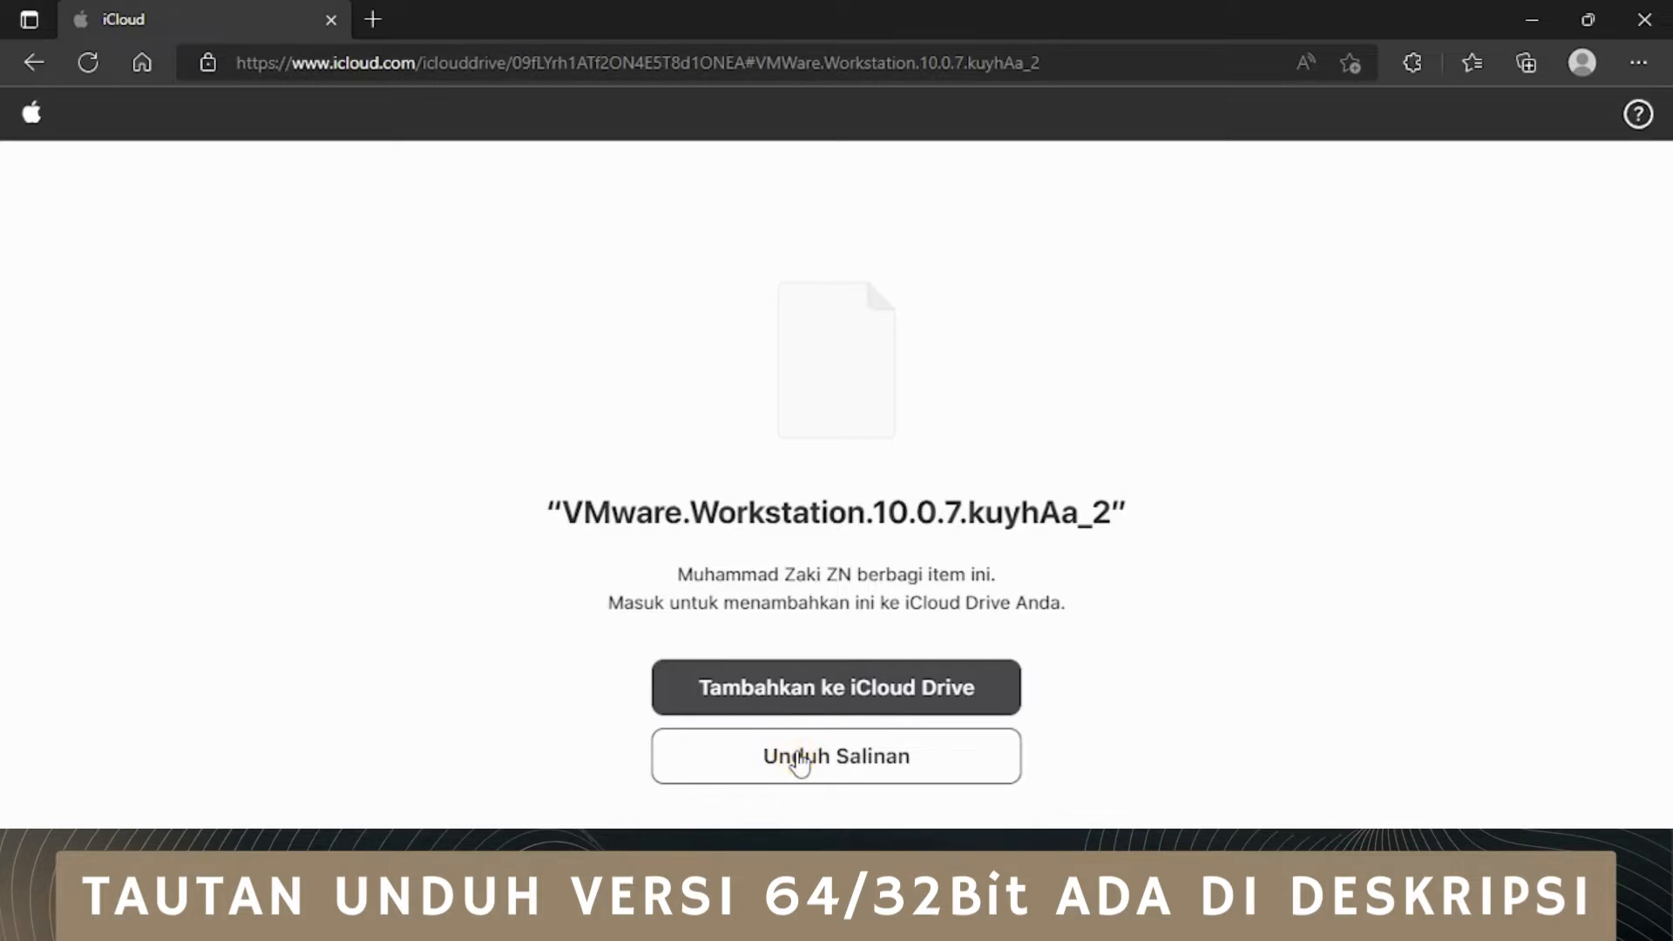
pyautogui.click(799, 760)
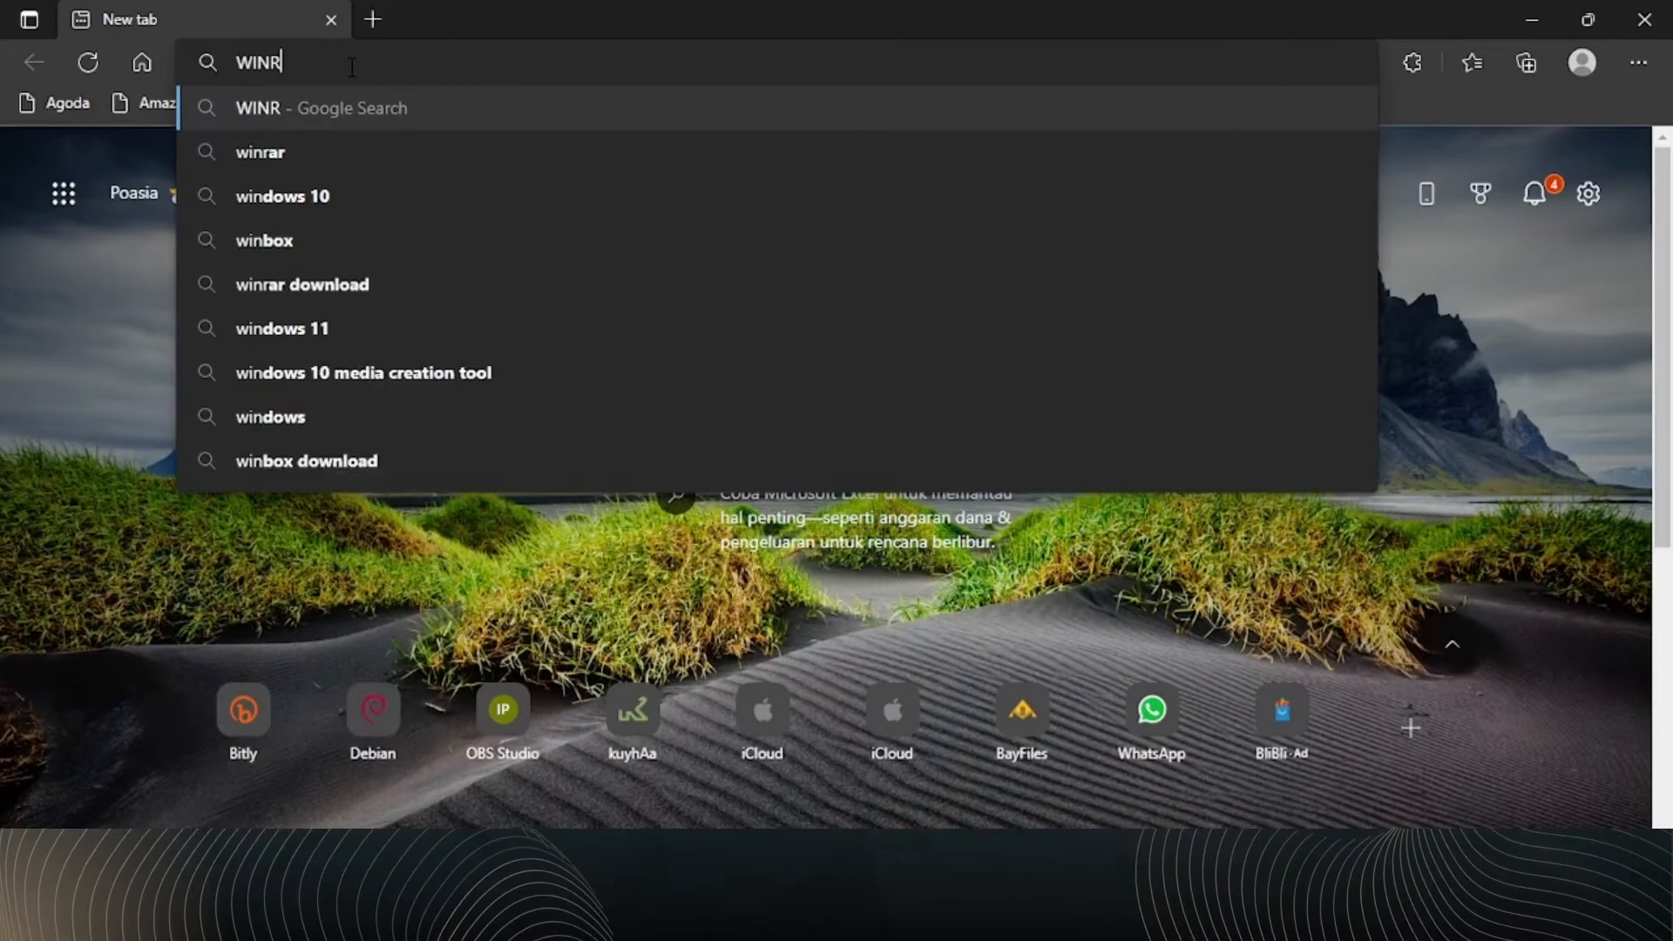
# Step: Search the web for WINRAR and open the win-rar.com result for downloading the latest version
pyautogui.write('AR')
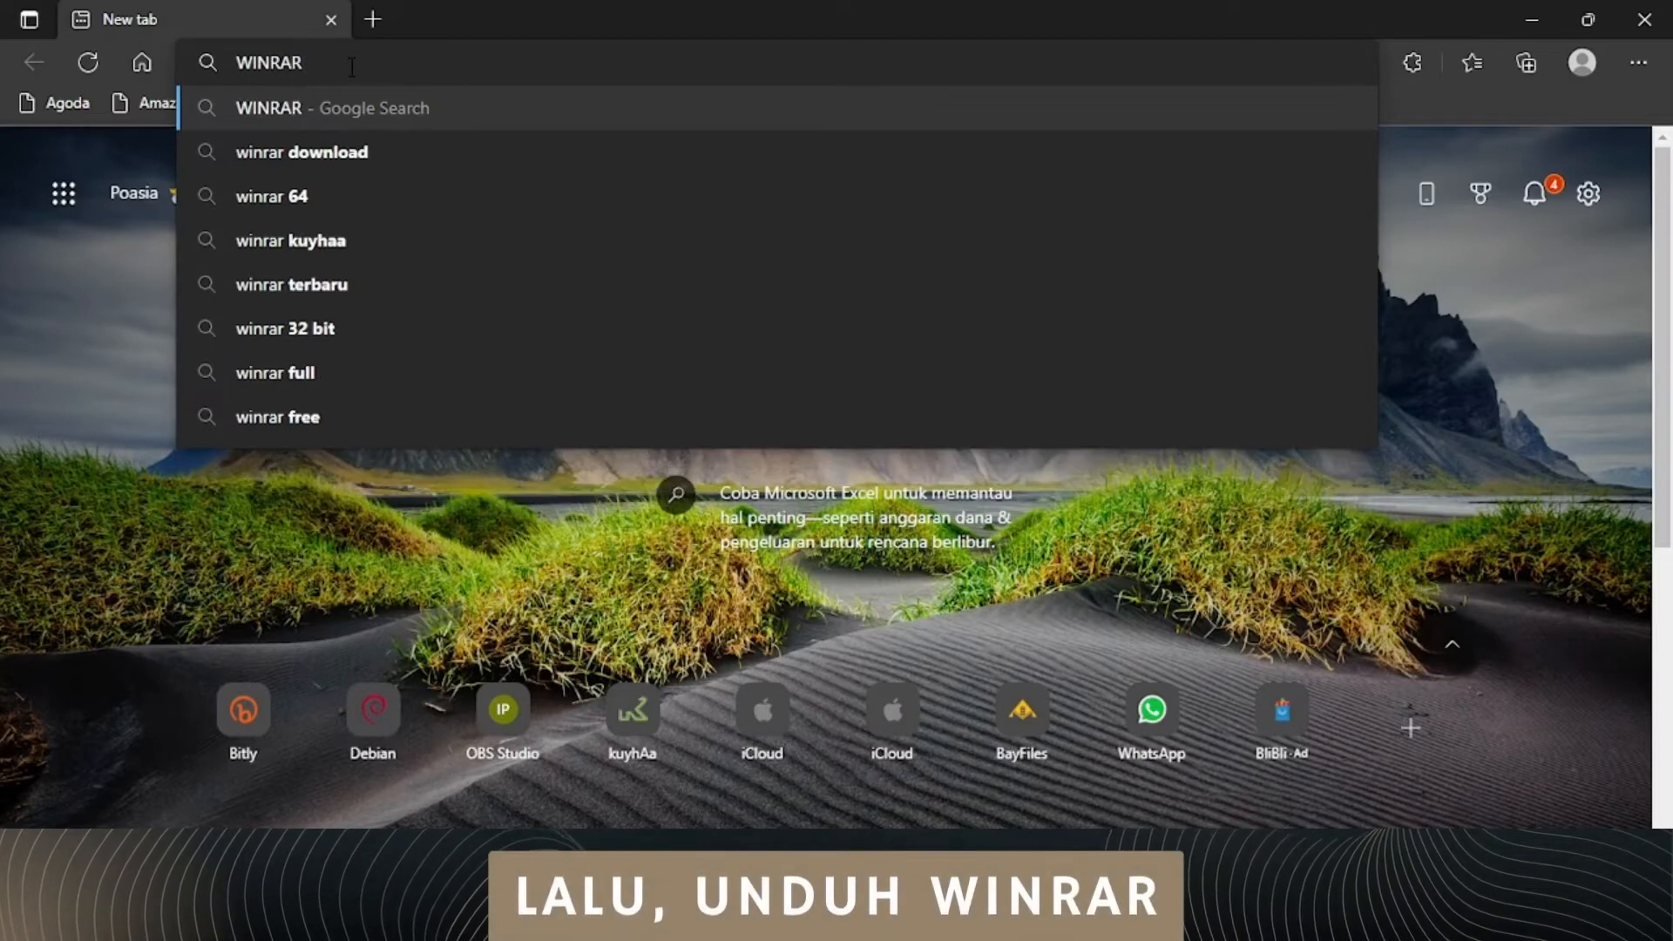
pyautogui.press('Return')
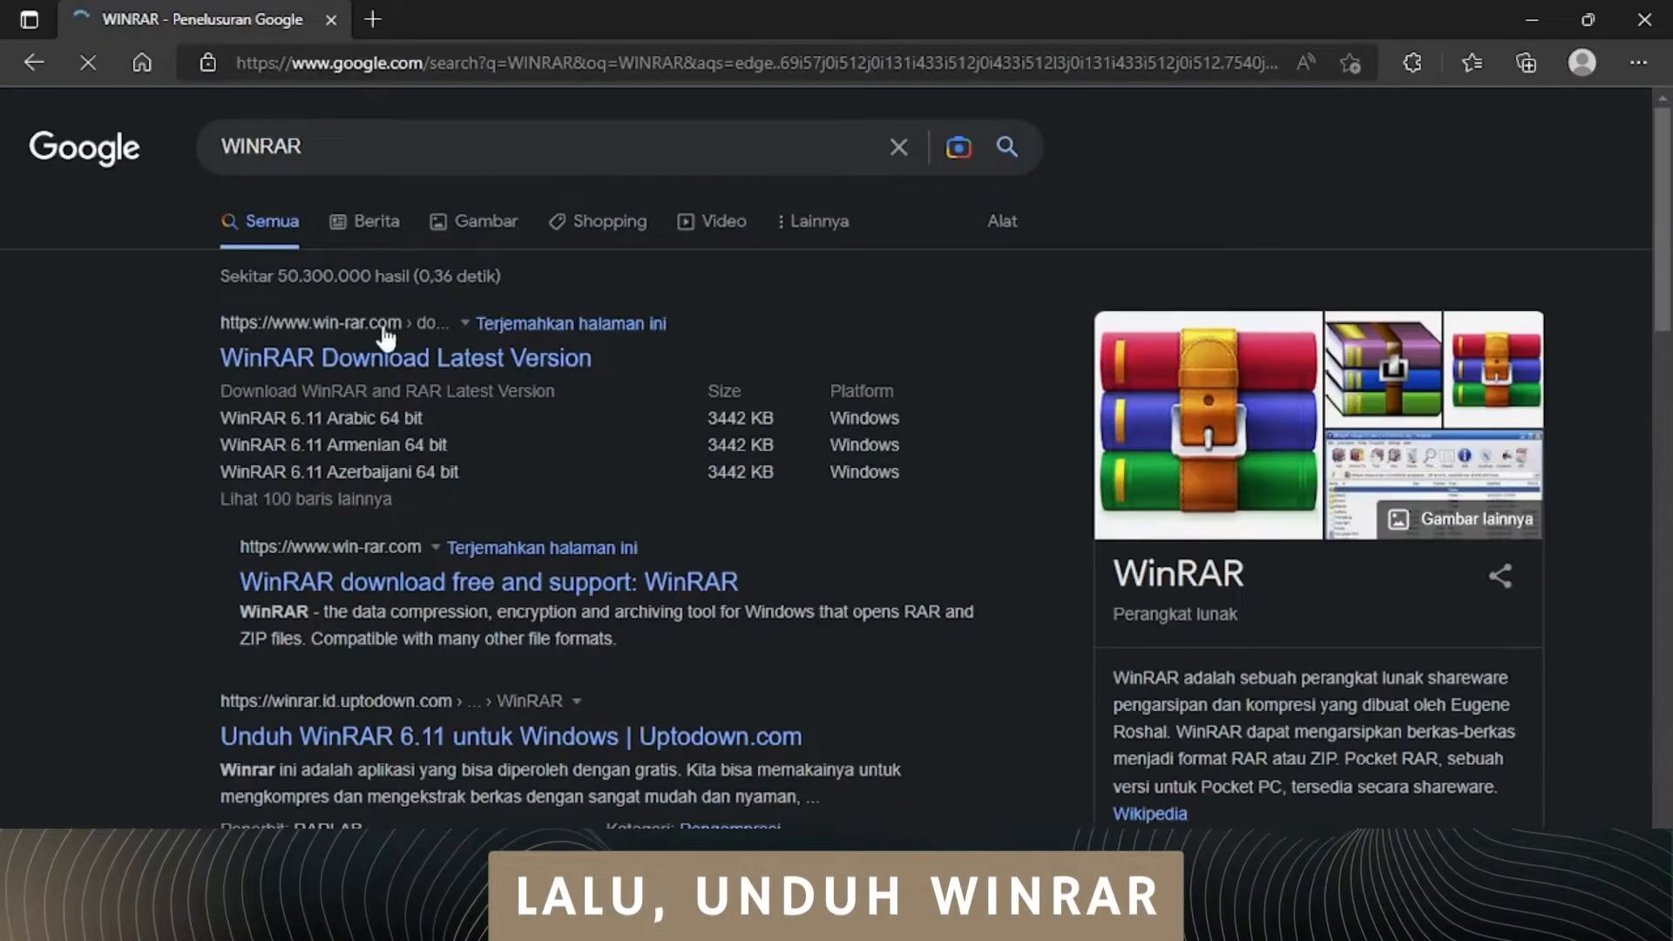
pyautogui.click(390, 366)
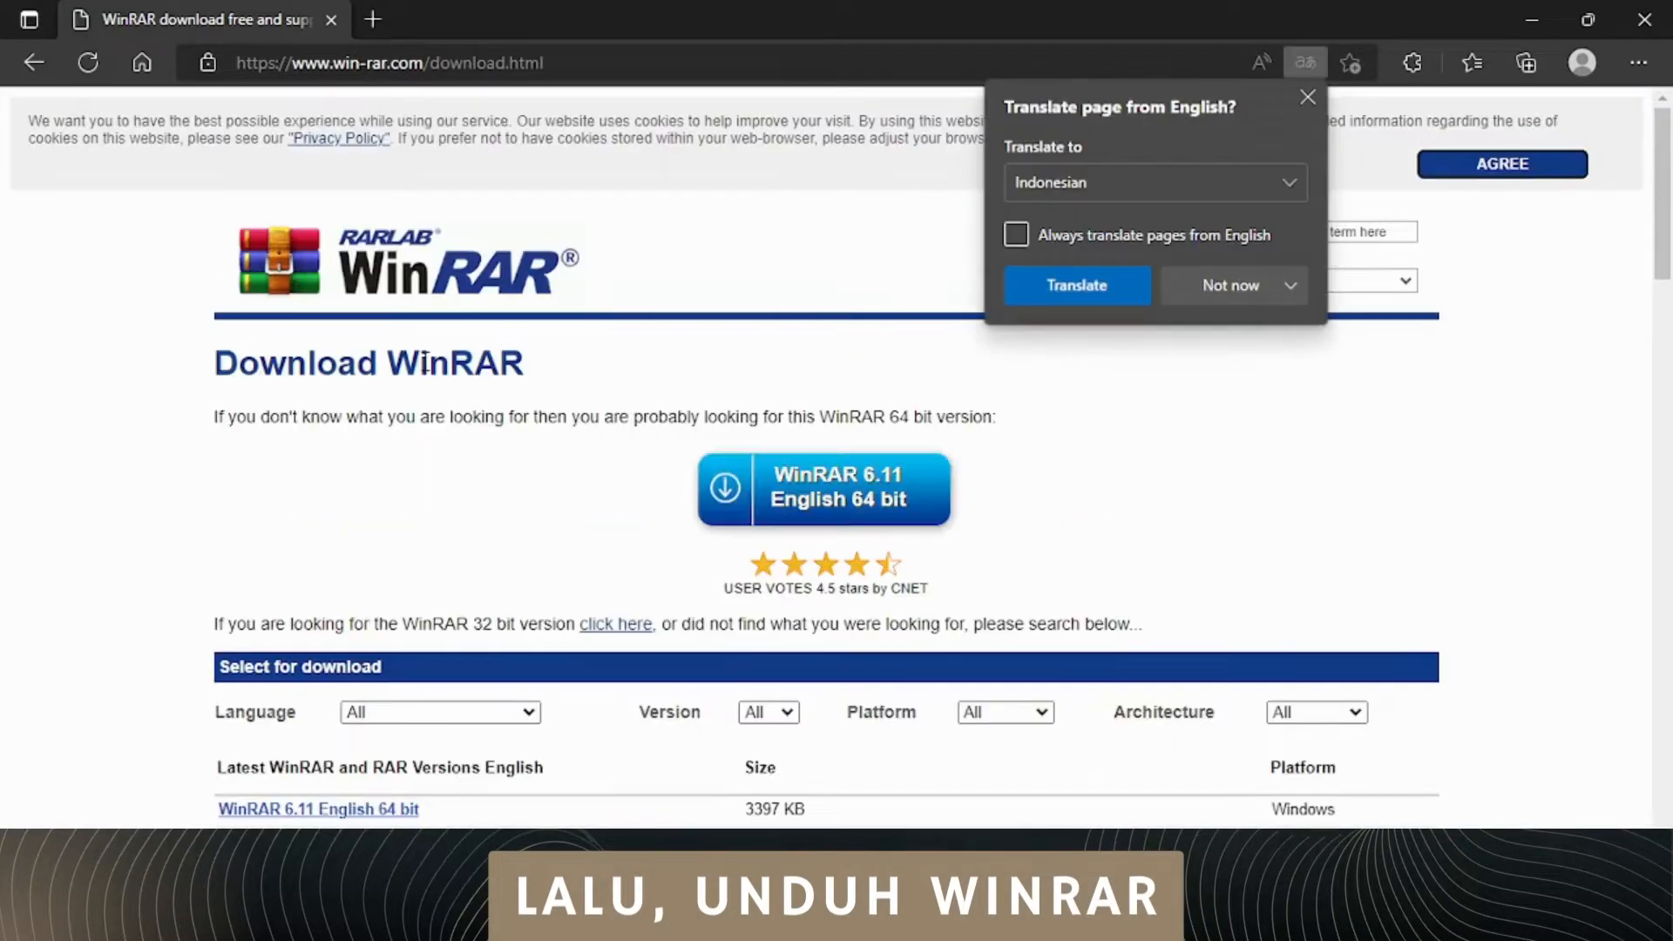
# Step: Download the WinRAR 6.11 Indonesian 64 bit installer from the list of versions
pyautogui.scroll(-4, 425, 366)
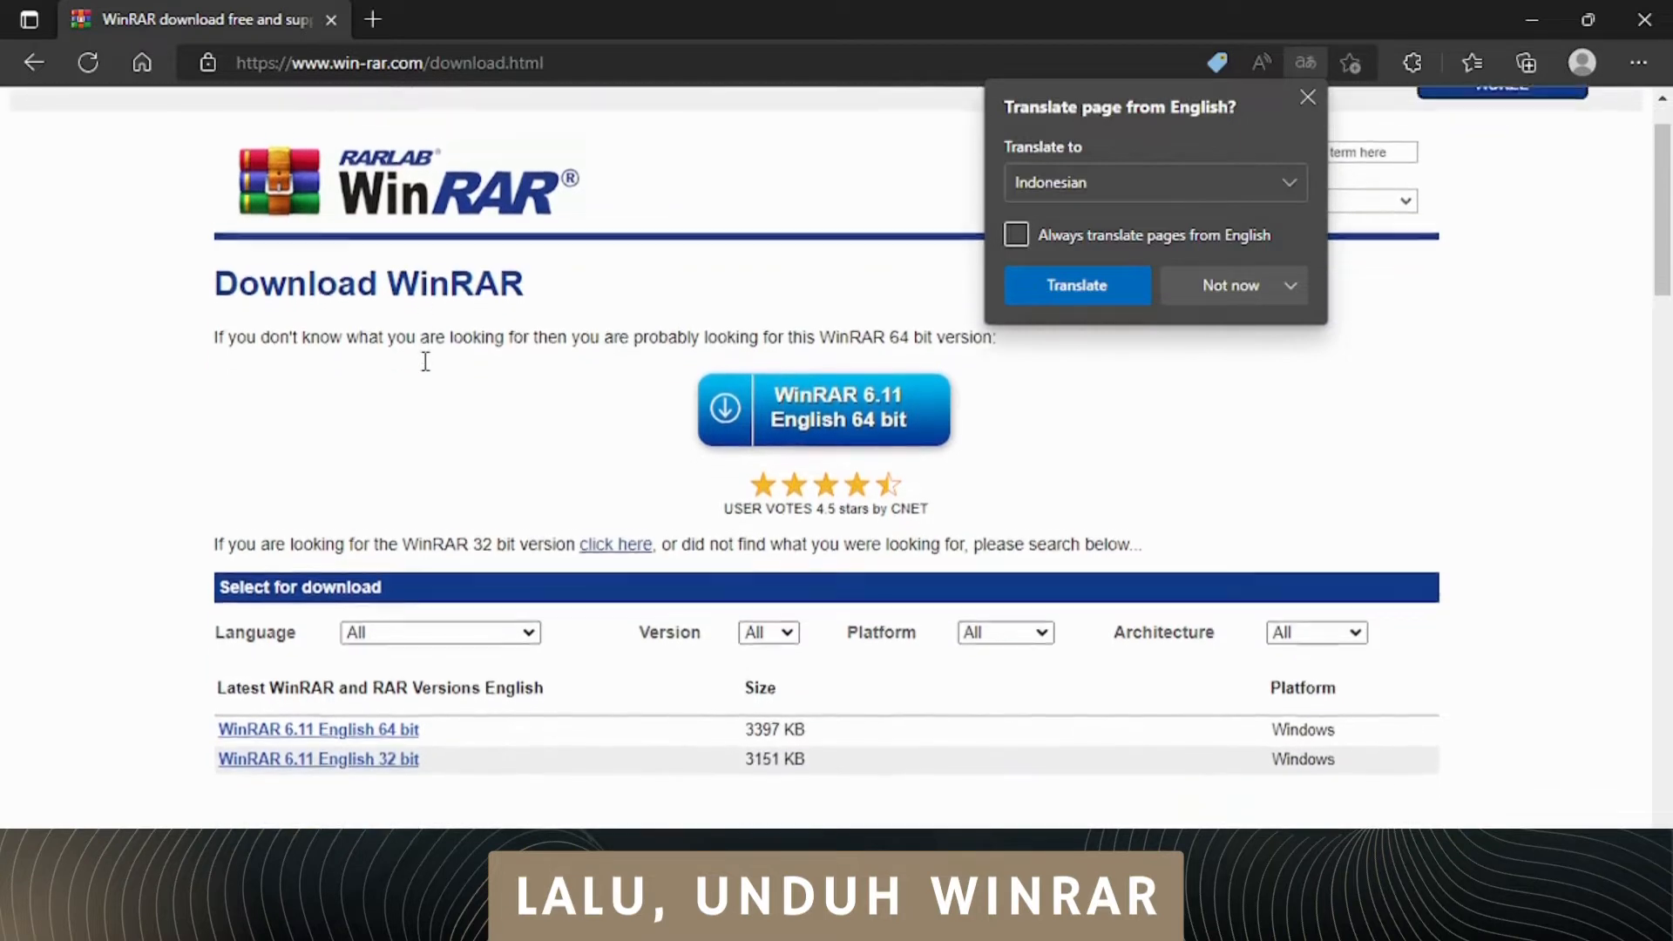
pyautogui.scroll(-8, 425, 371)
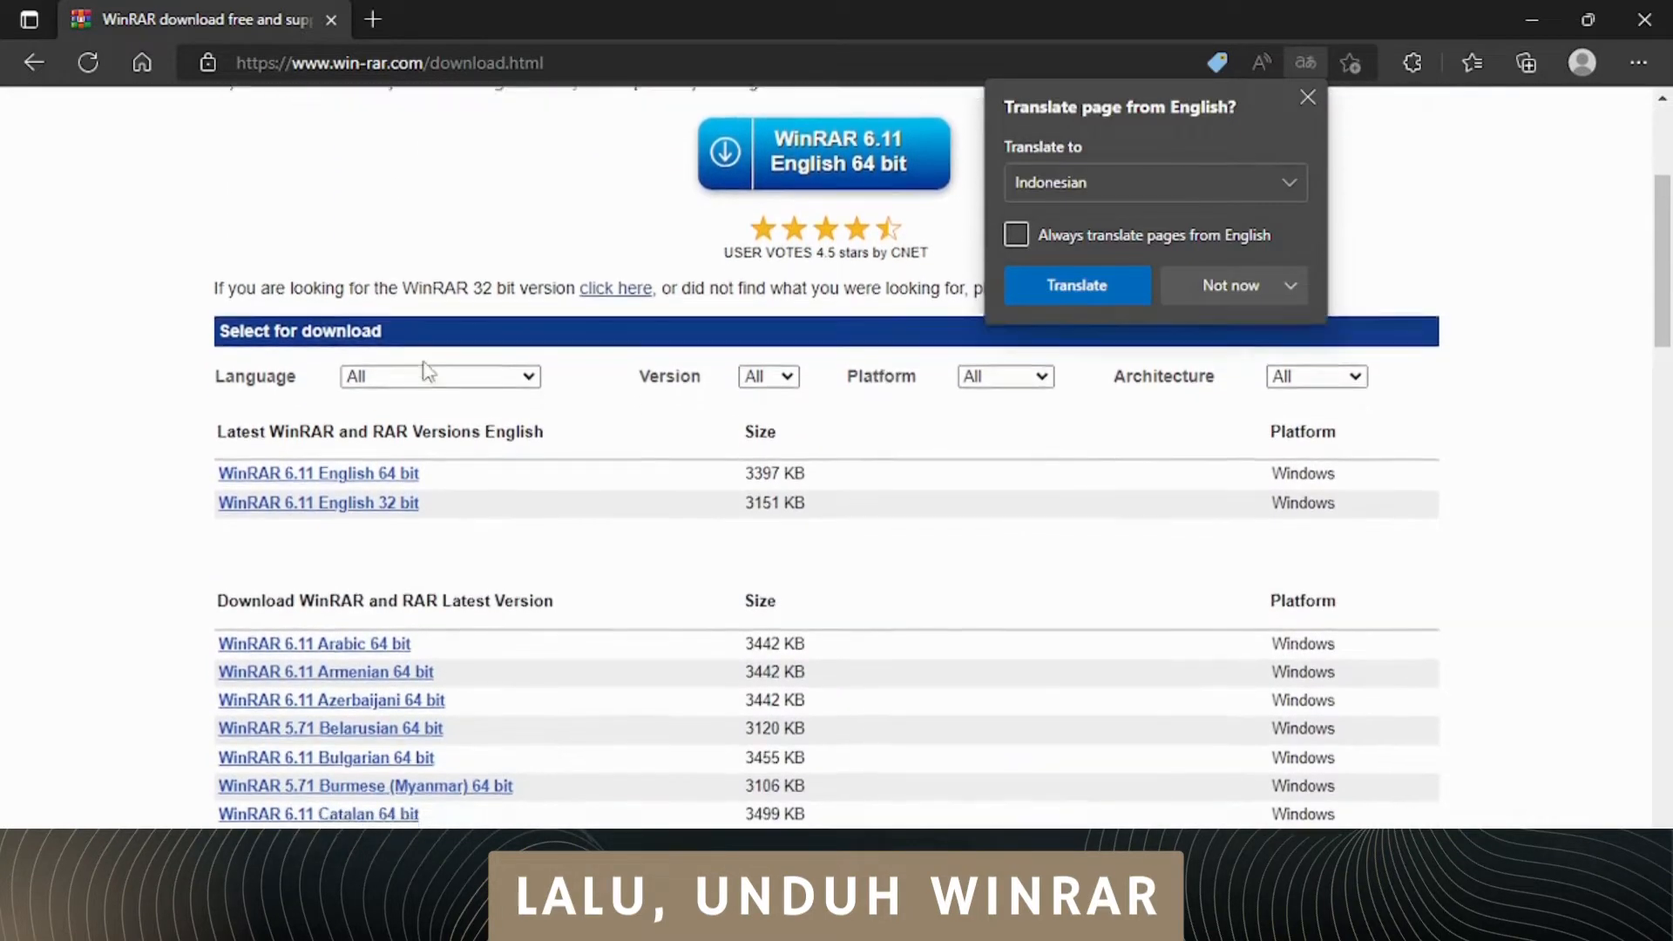
pyautogui.scroll(-4, 427, 371)
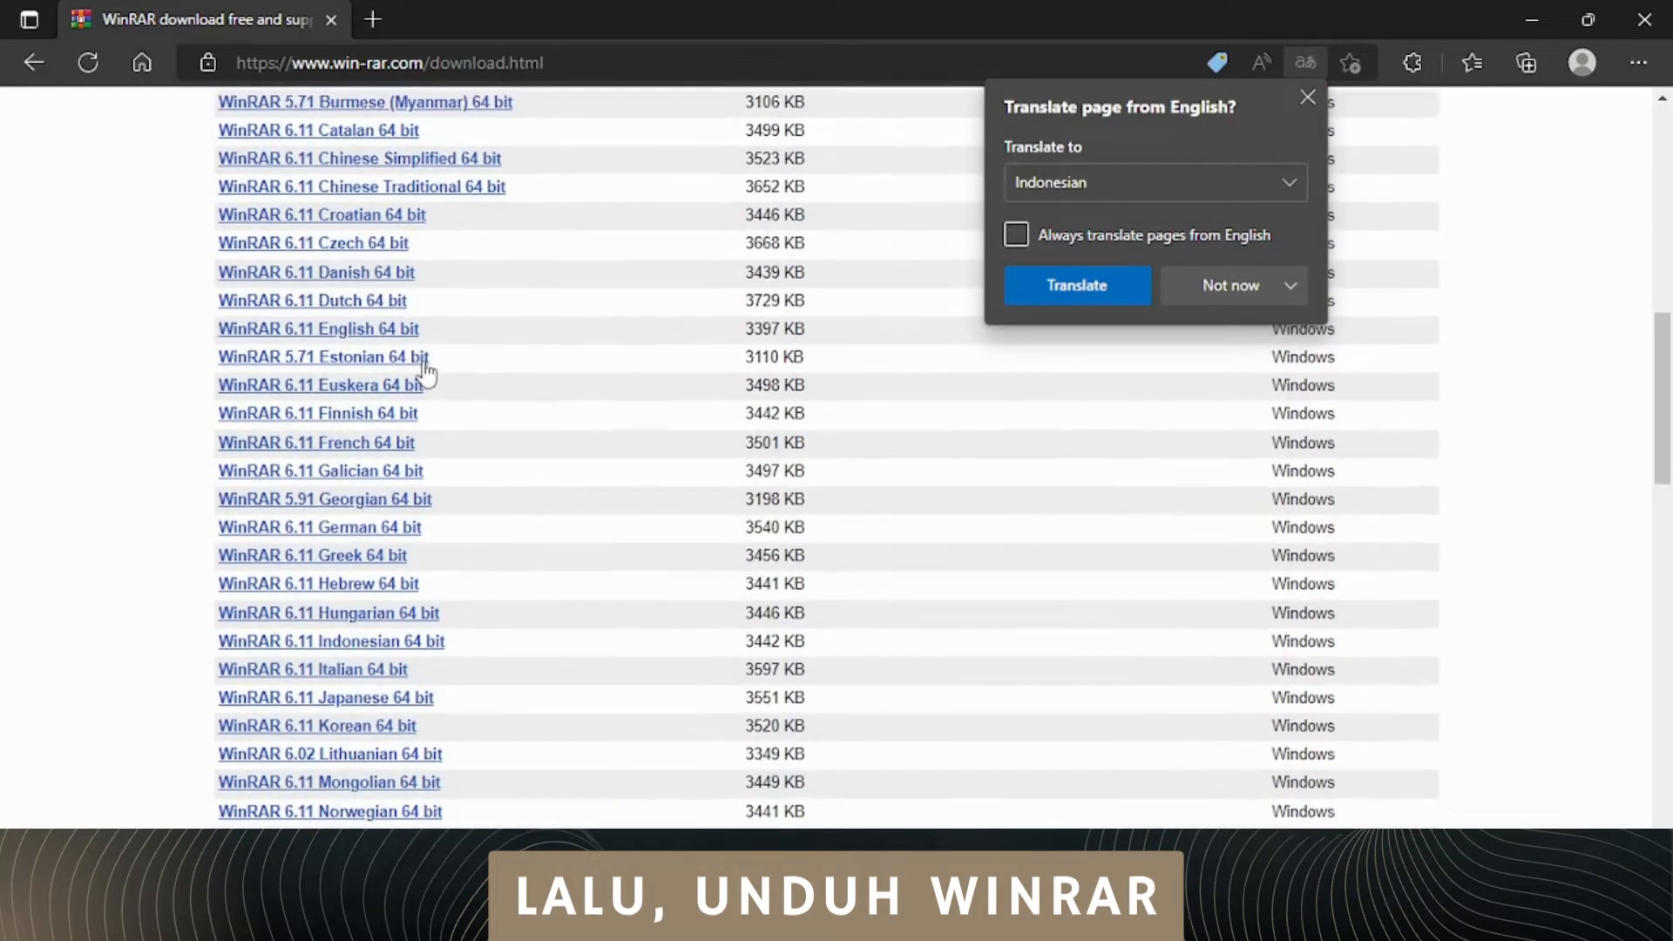
pyautogui.scroll(-1, 427, 371)
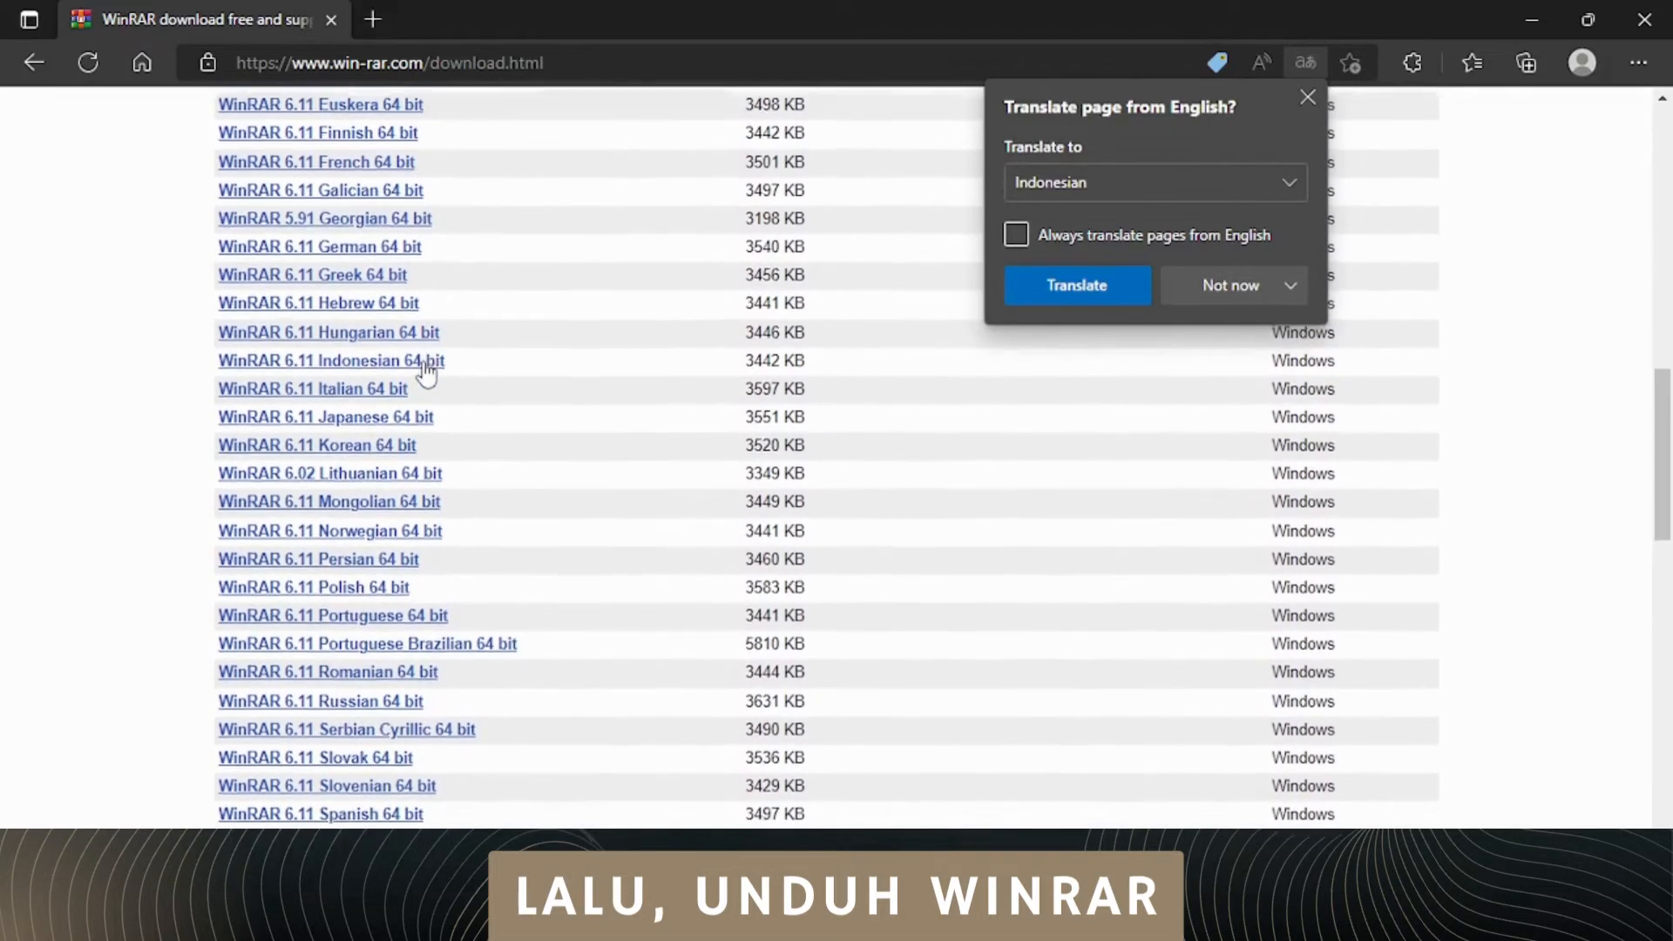
pyautogui.click(416, 358)
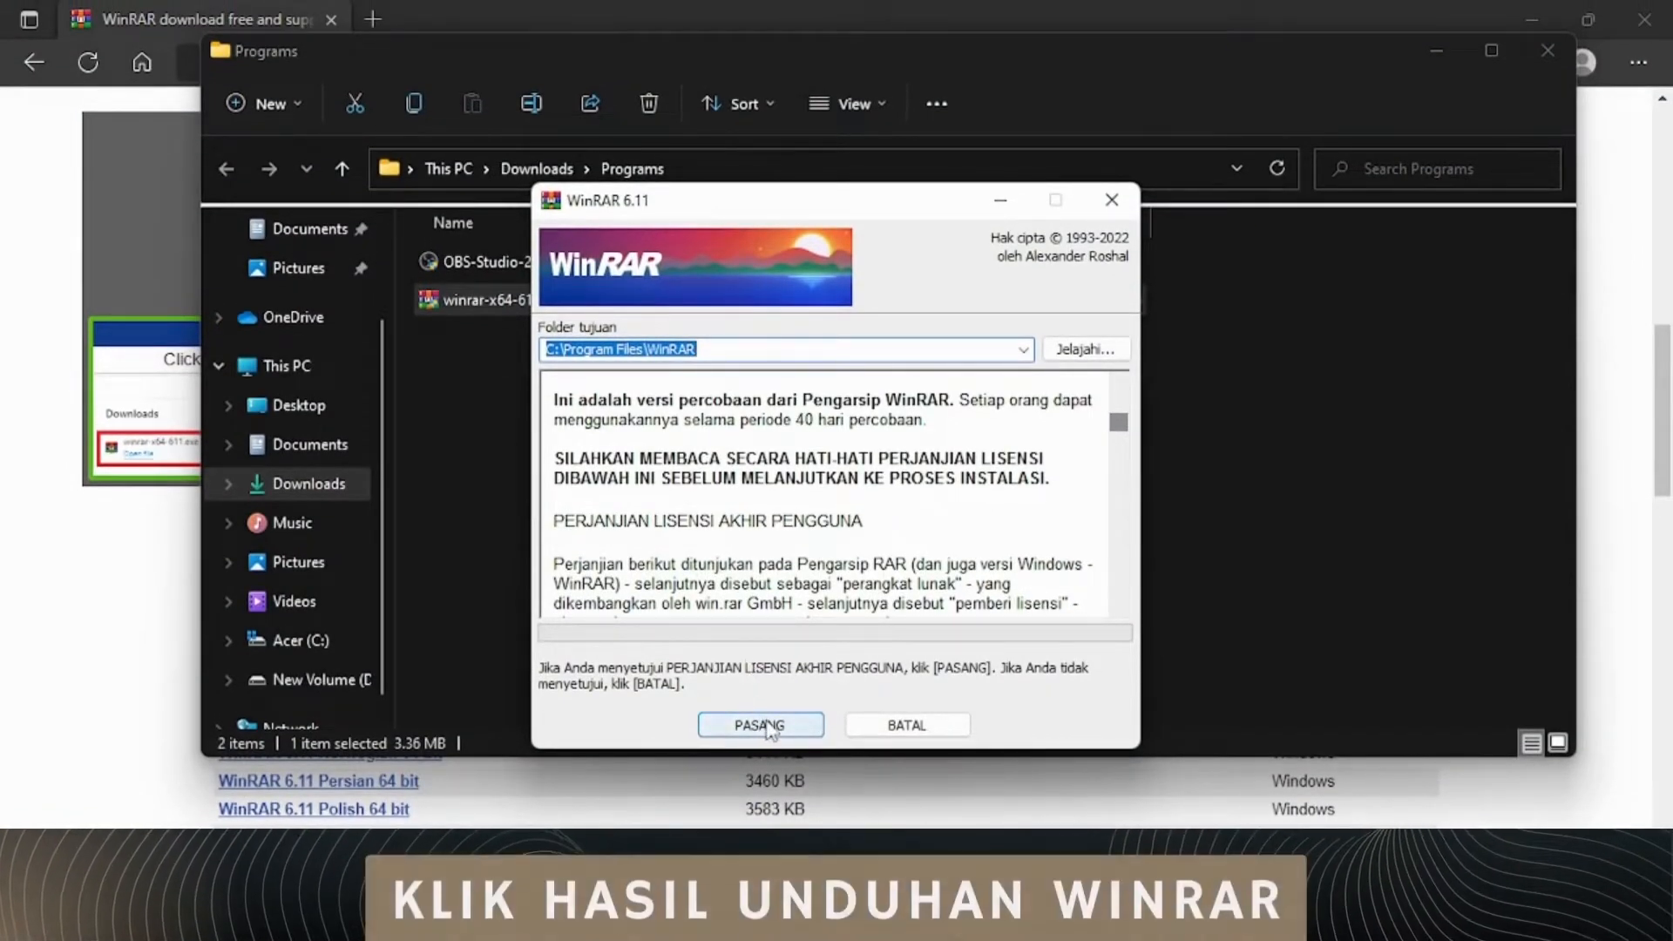
# Step: Accept the WinRAR 6.11 license and install it to C:\Program Files\WinRAR
pyautogui.click(758, 730)
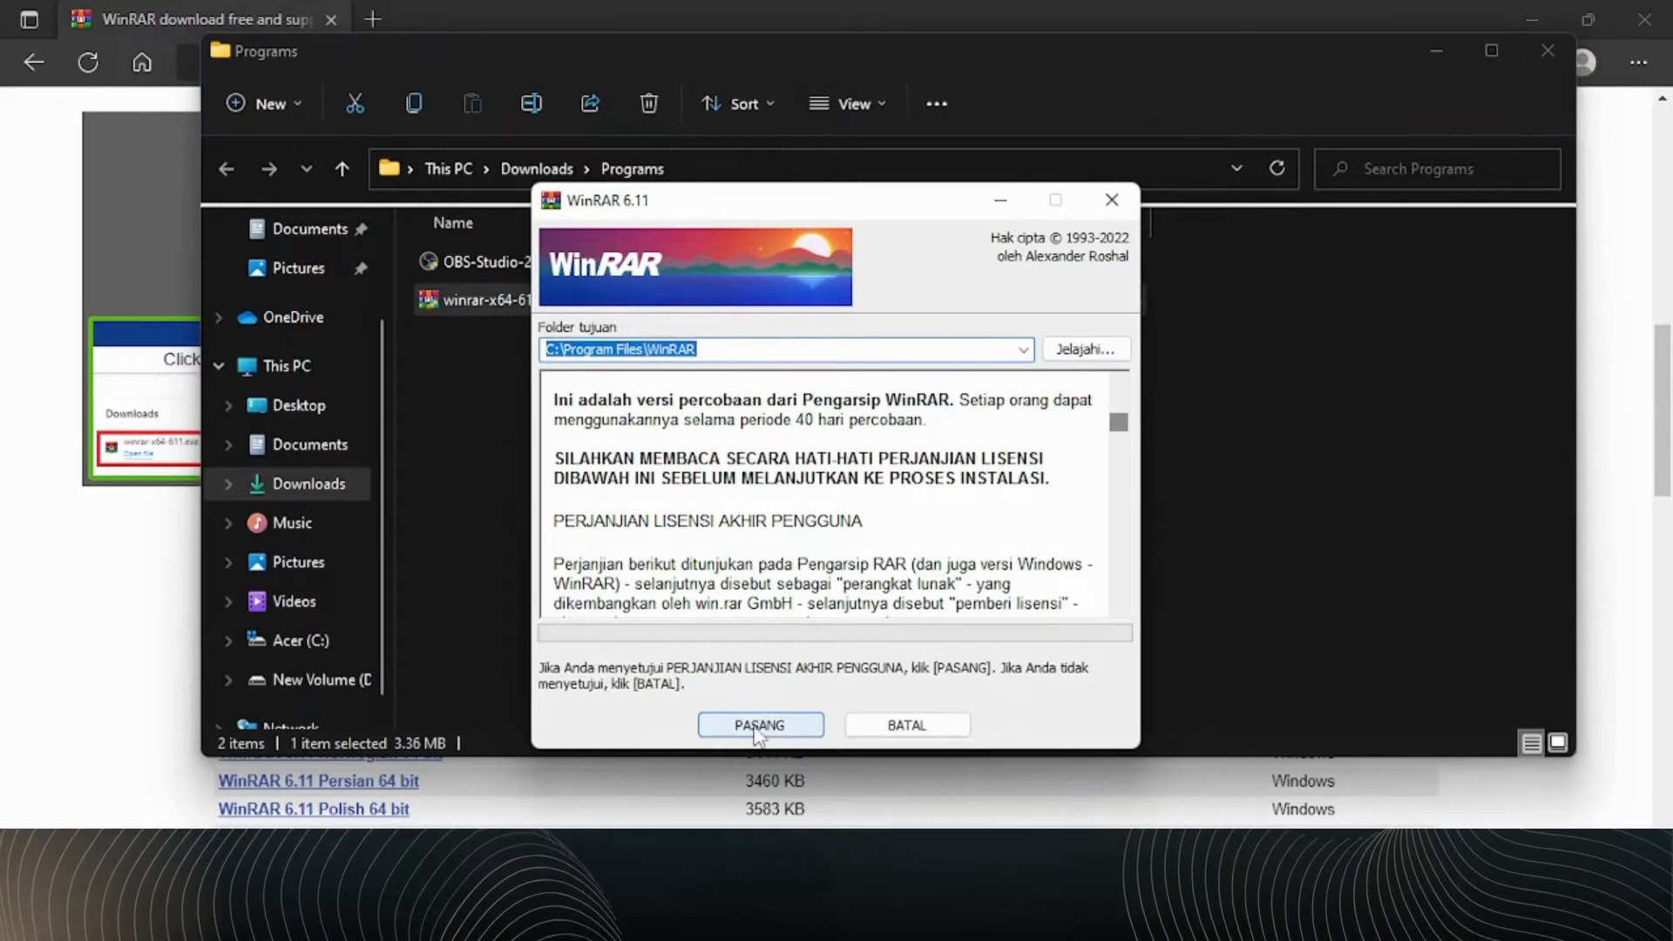
pyautogui.click(757, 728)
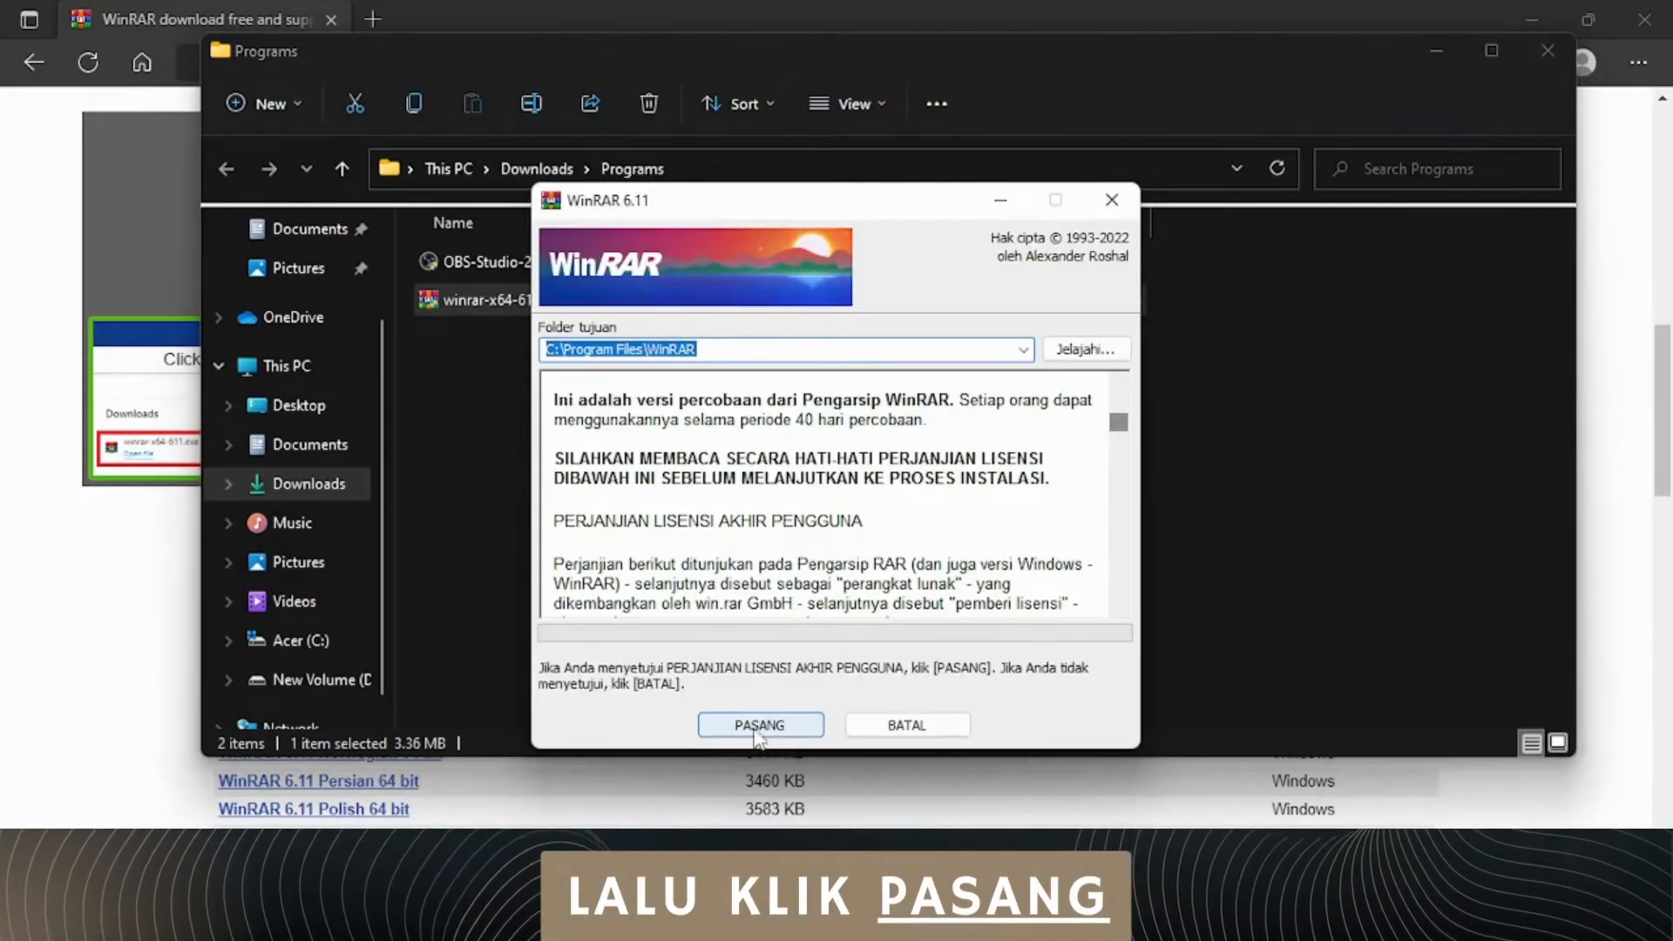
pyautogui.click(756, 729)
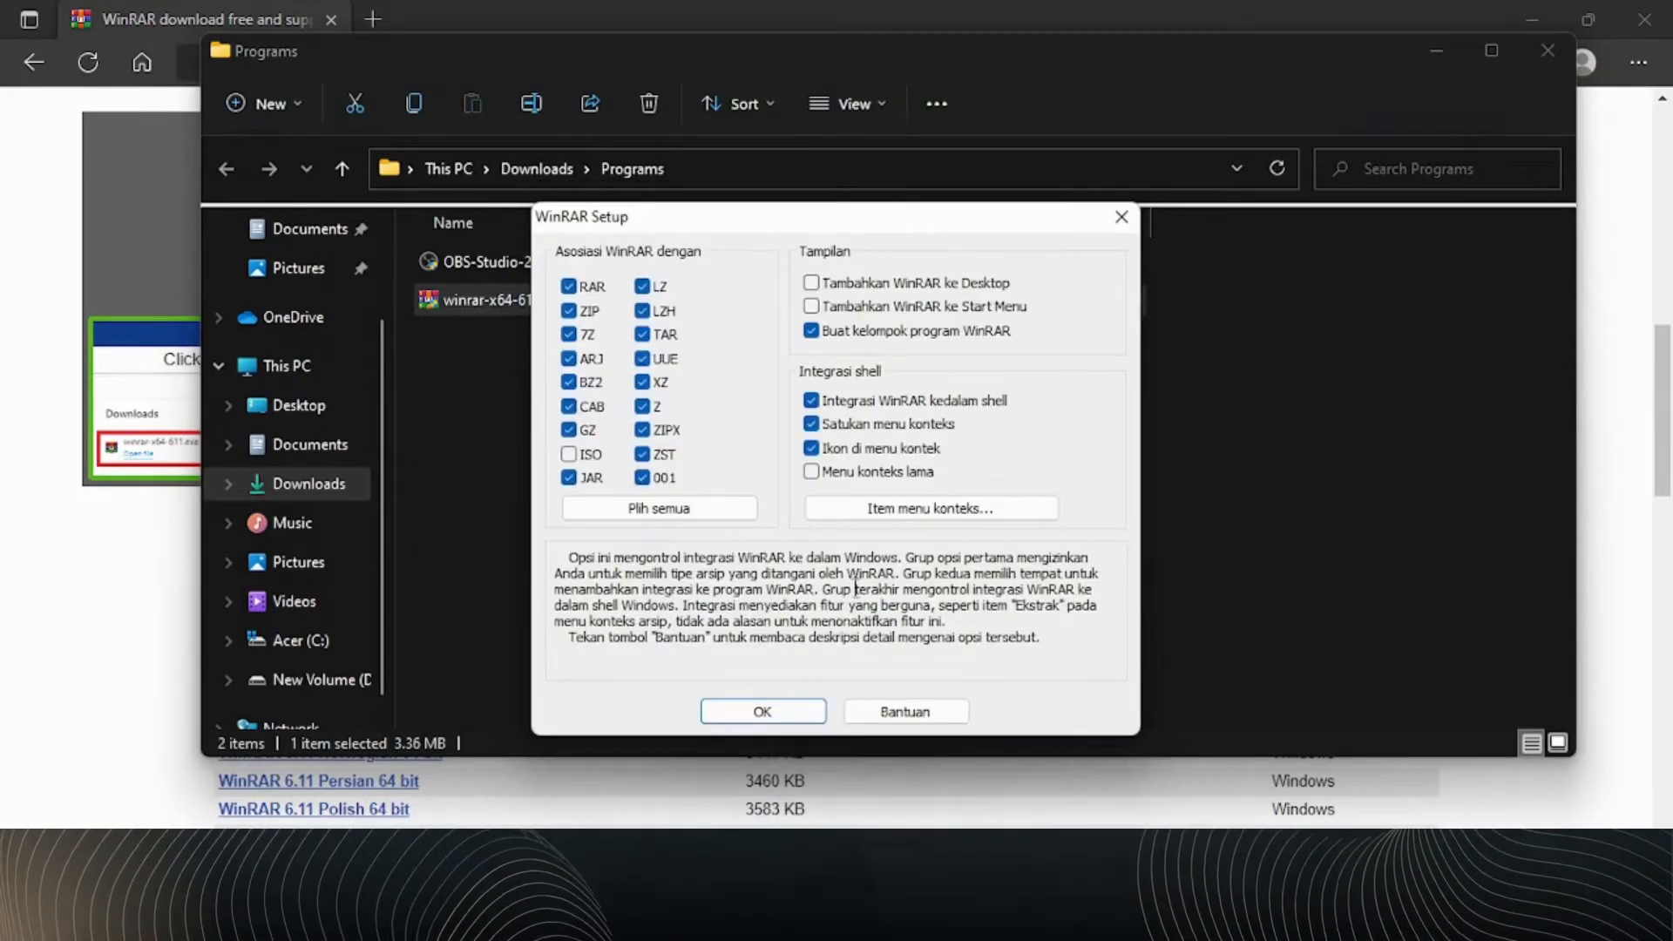
# Step: Associate WinRAR with all listed archive formats, including ISO, and finish the setup
pyautogui.click(639, 514)
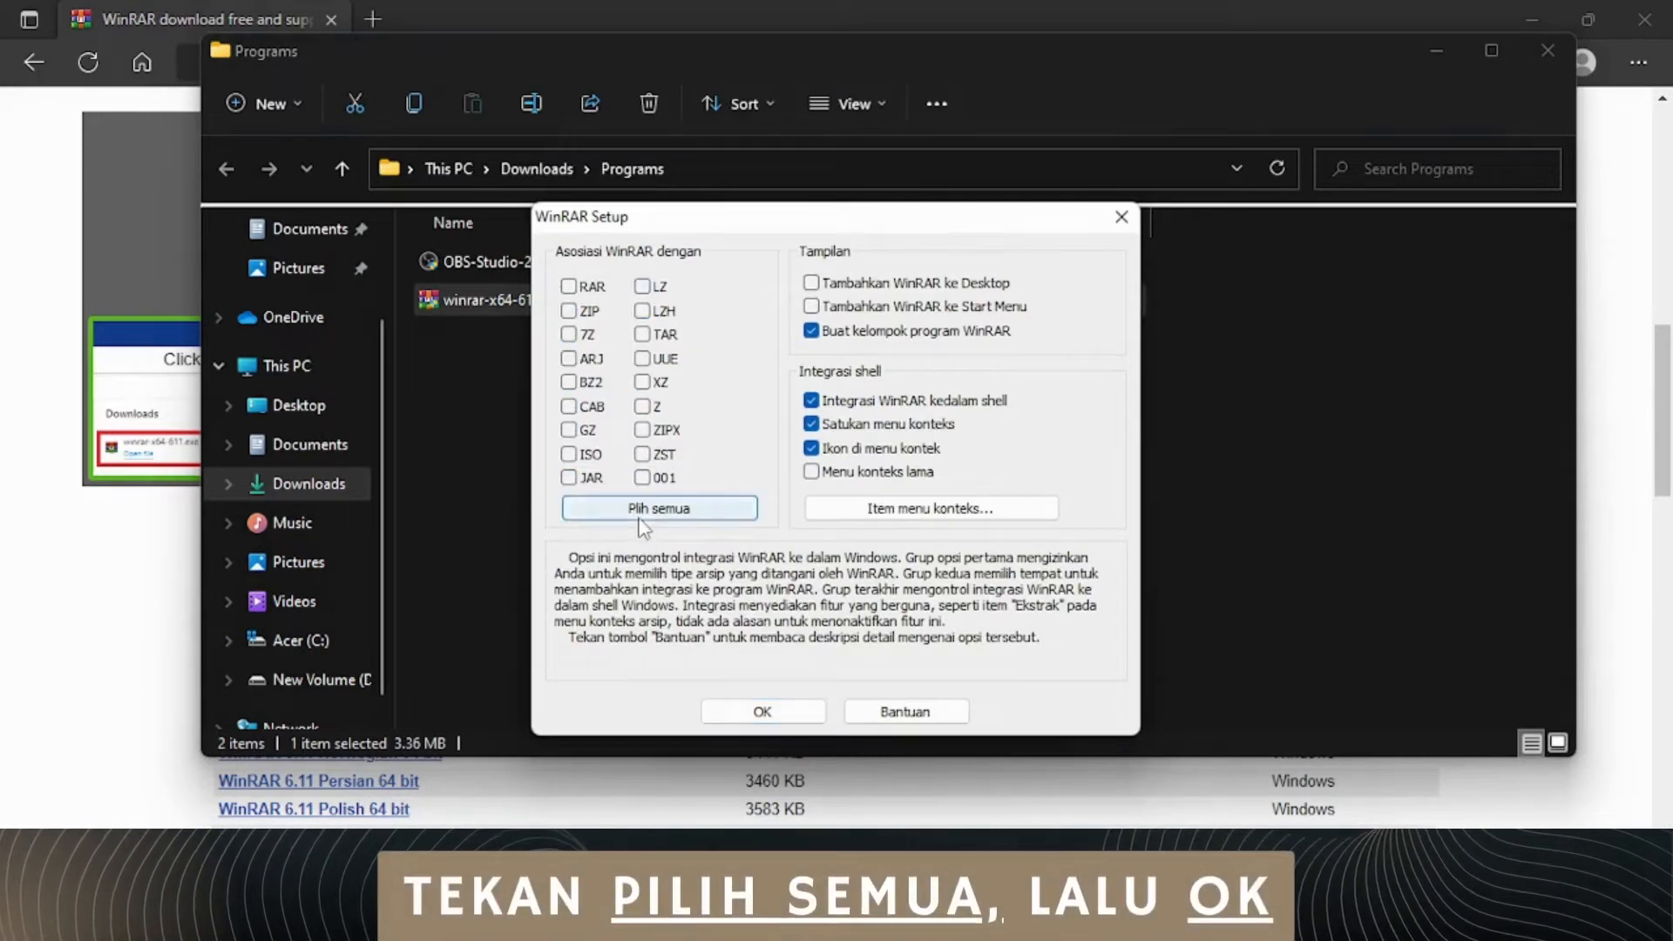
pyautogui.click(641, 521)
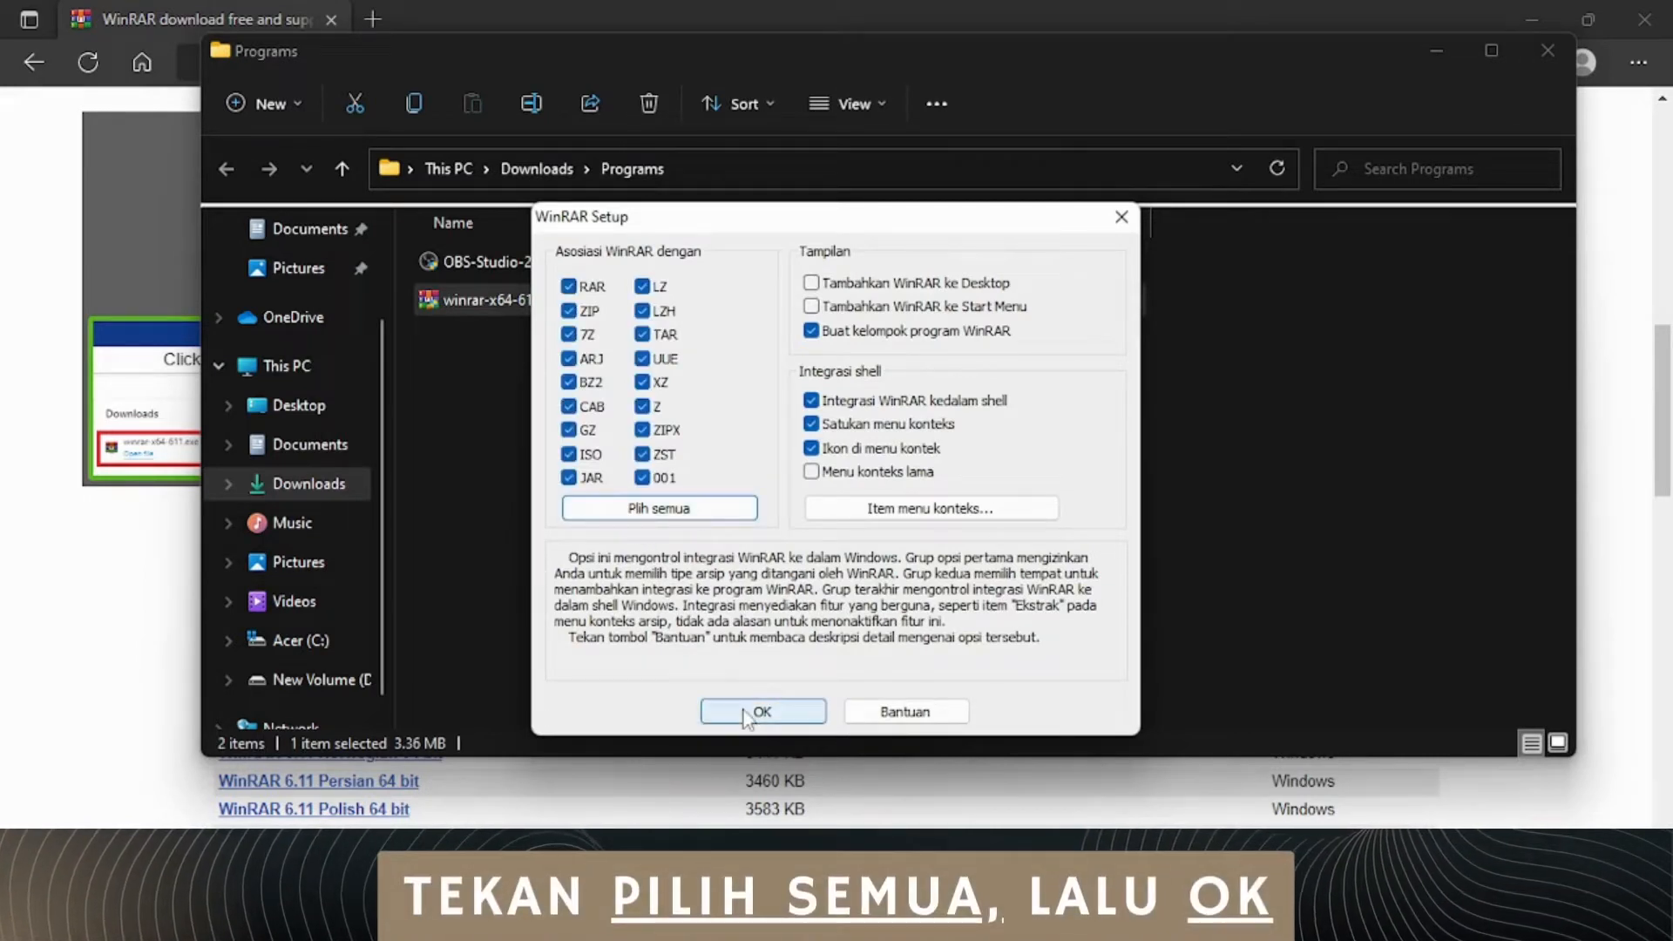
pyautogui.click(746, 715)
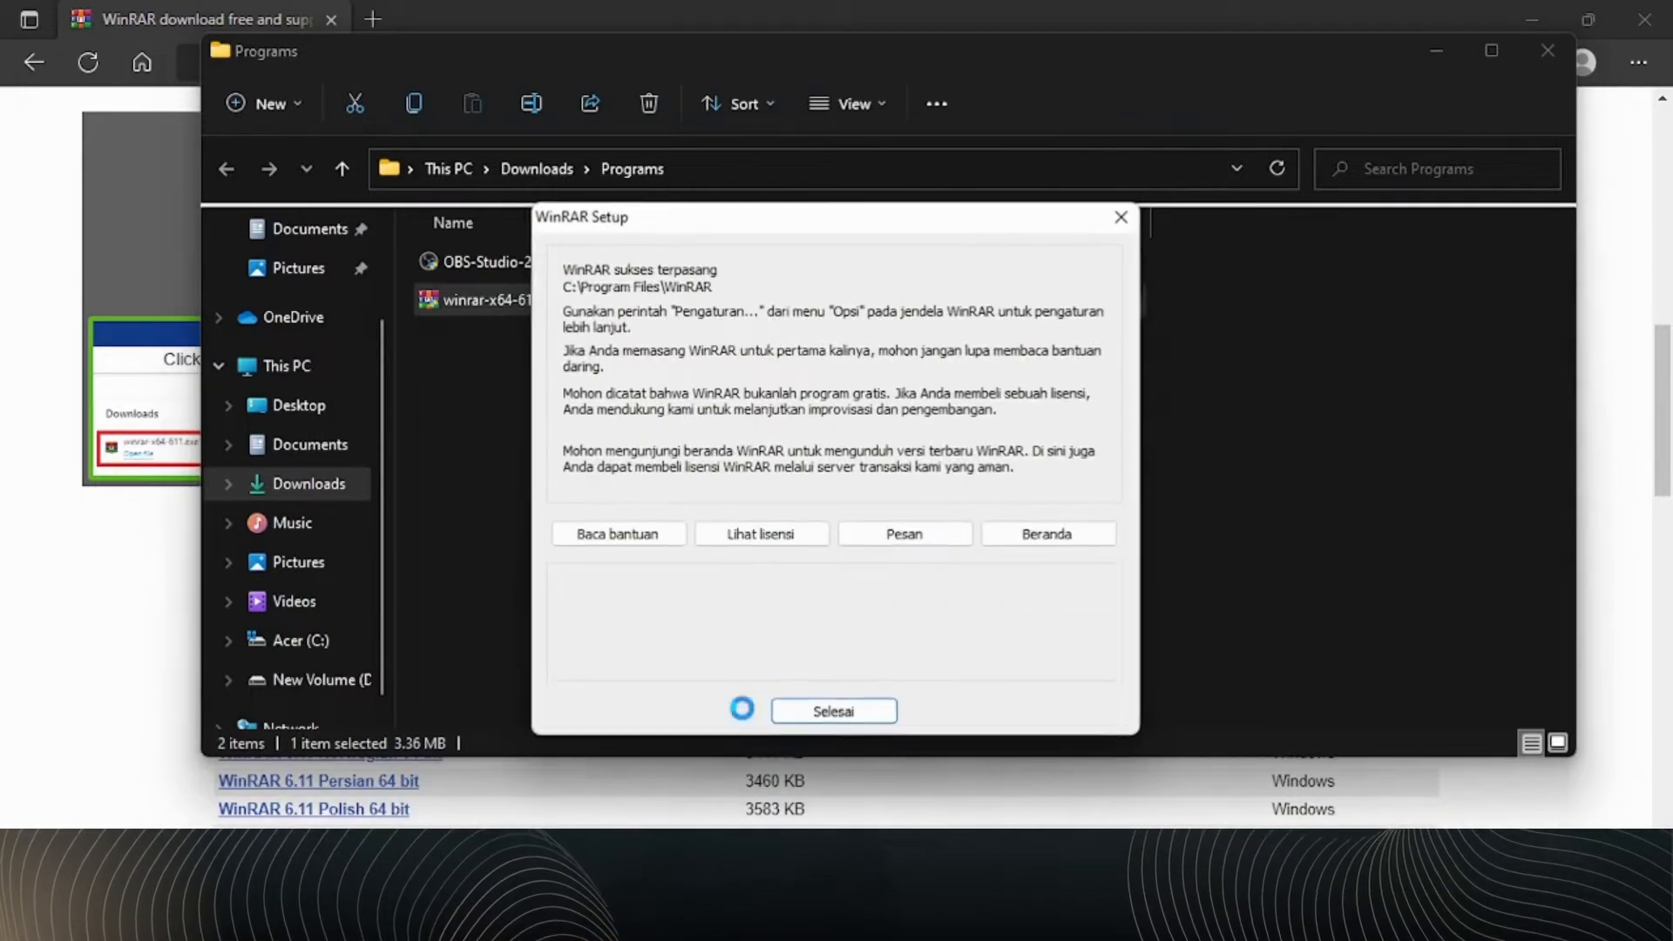
pyautogui.click(794, 715)
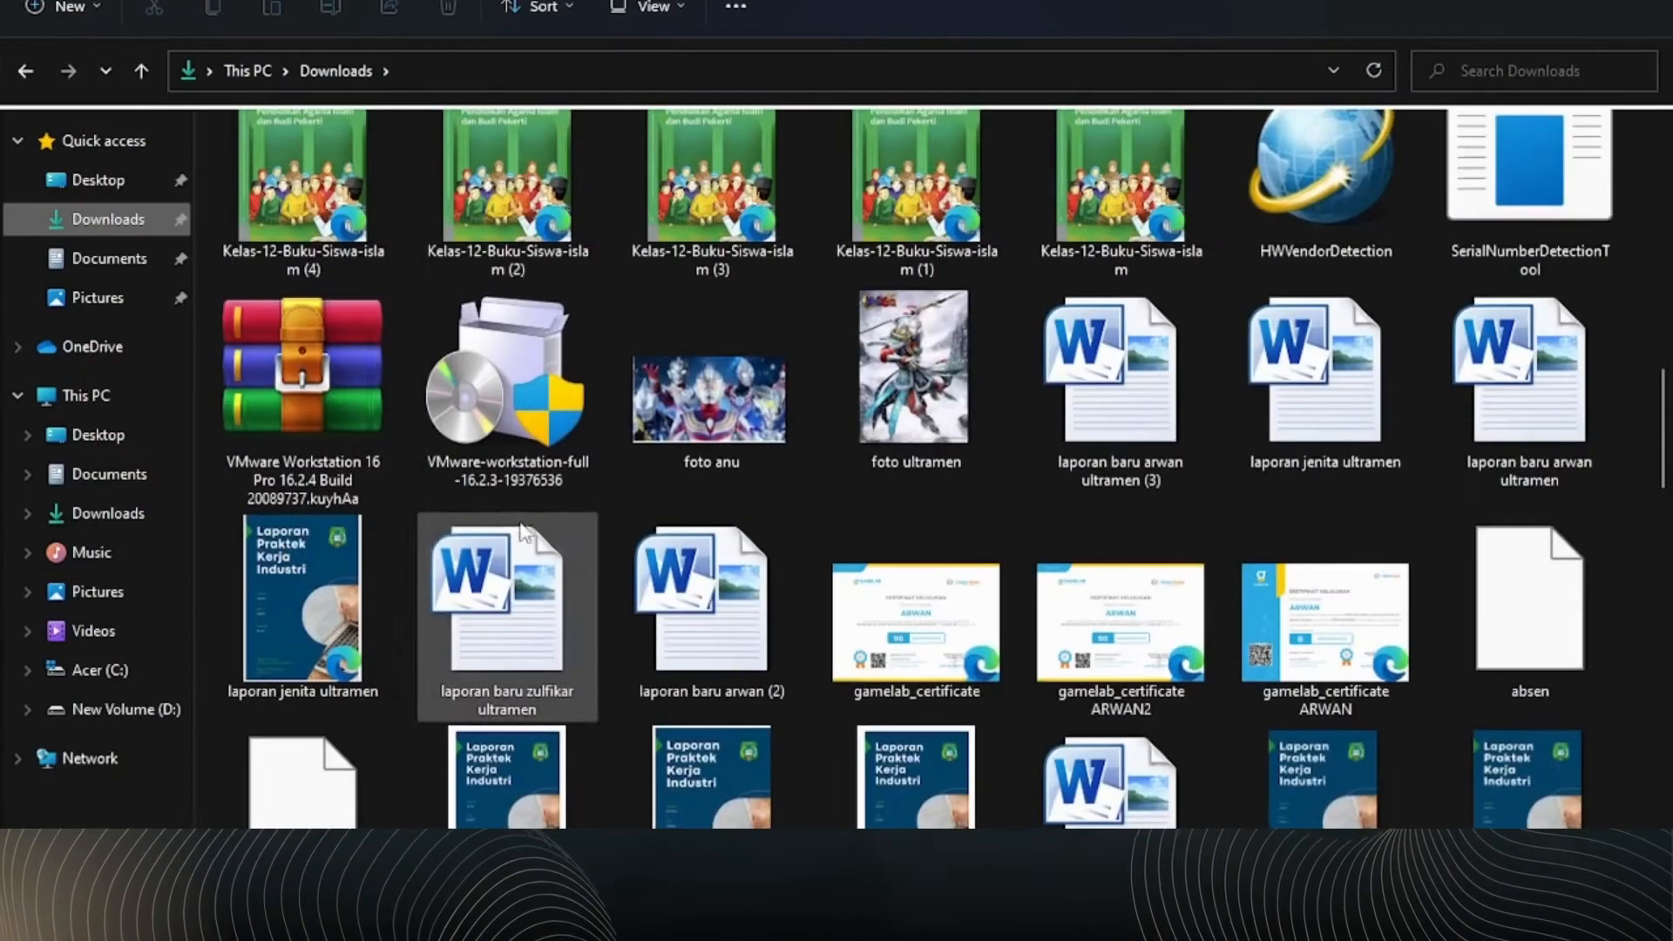
# Step: Extract the VMware Workstation 16 Pro 16.2.4 archive in Downloads with WinRAR into a folder of the same name
pyautogui.scroll(-4, 492, 505)
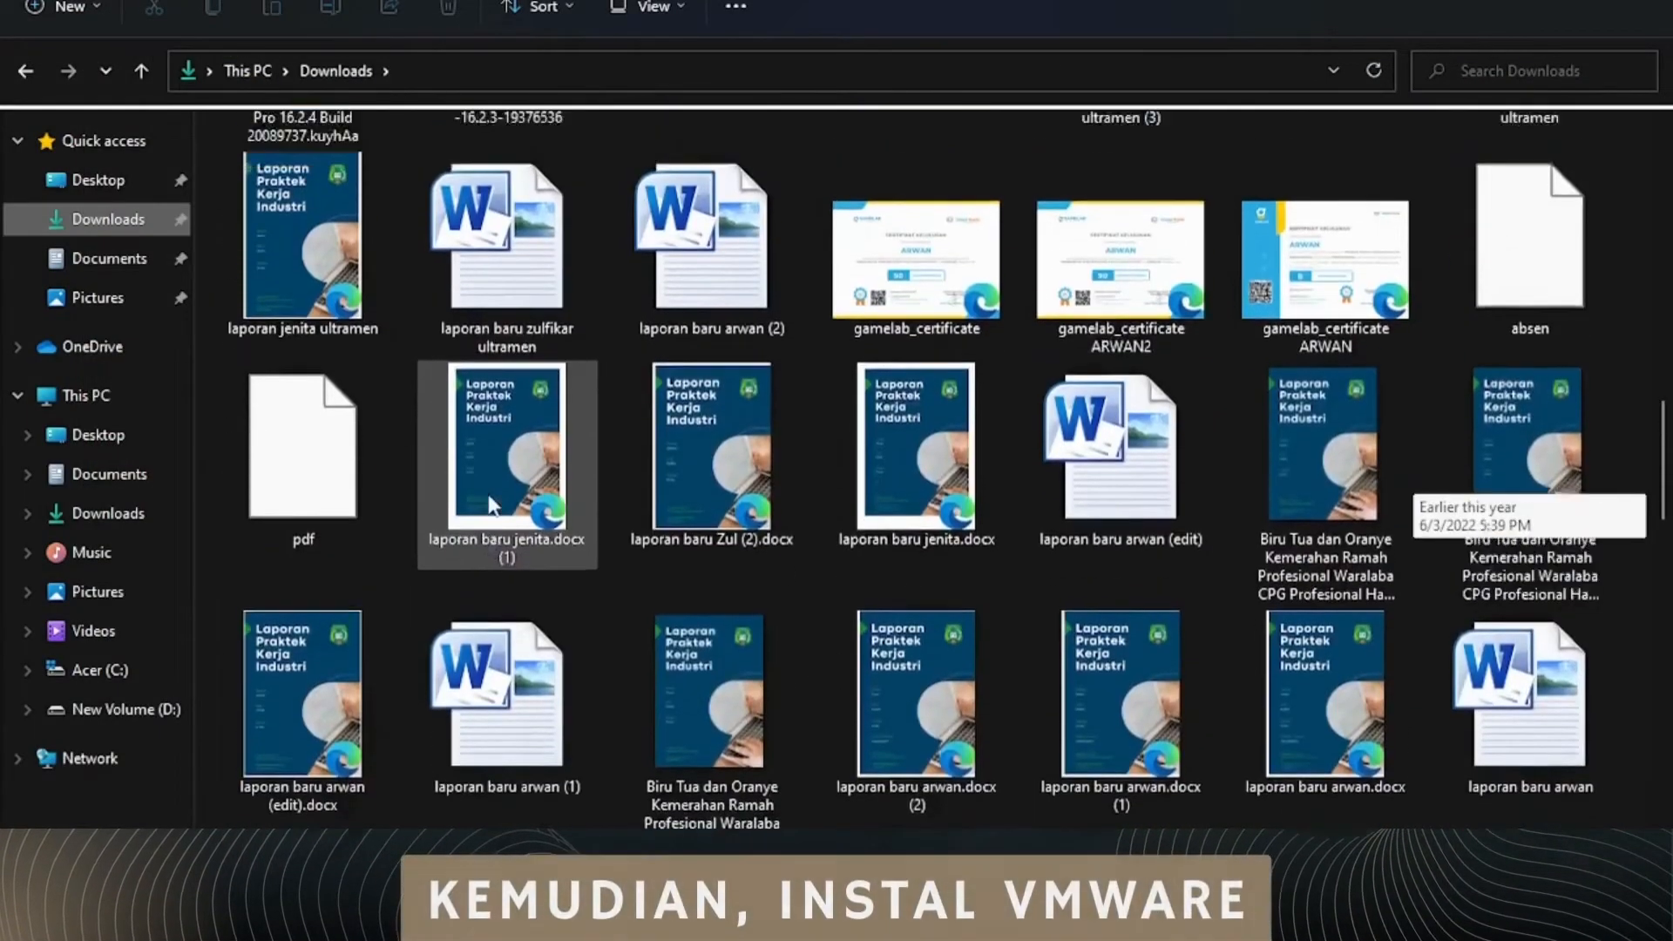
pyautogui.scroll(3, 493, 505)
pyautogui.click(308, 302)
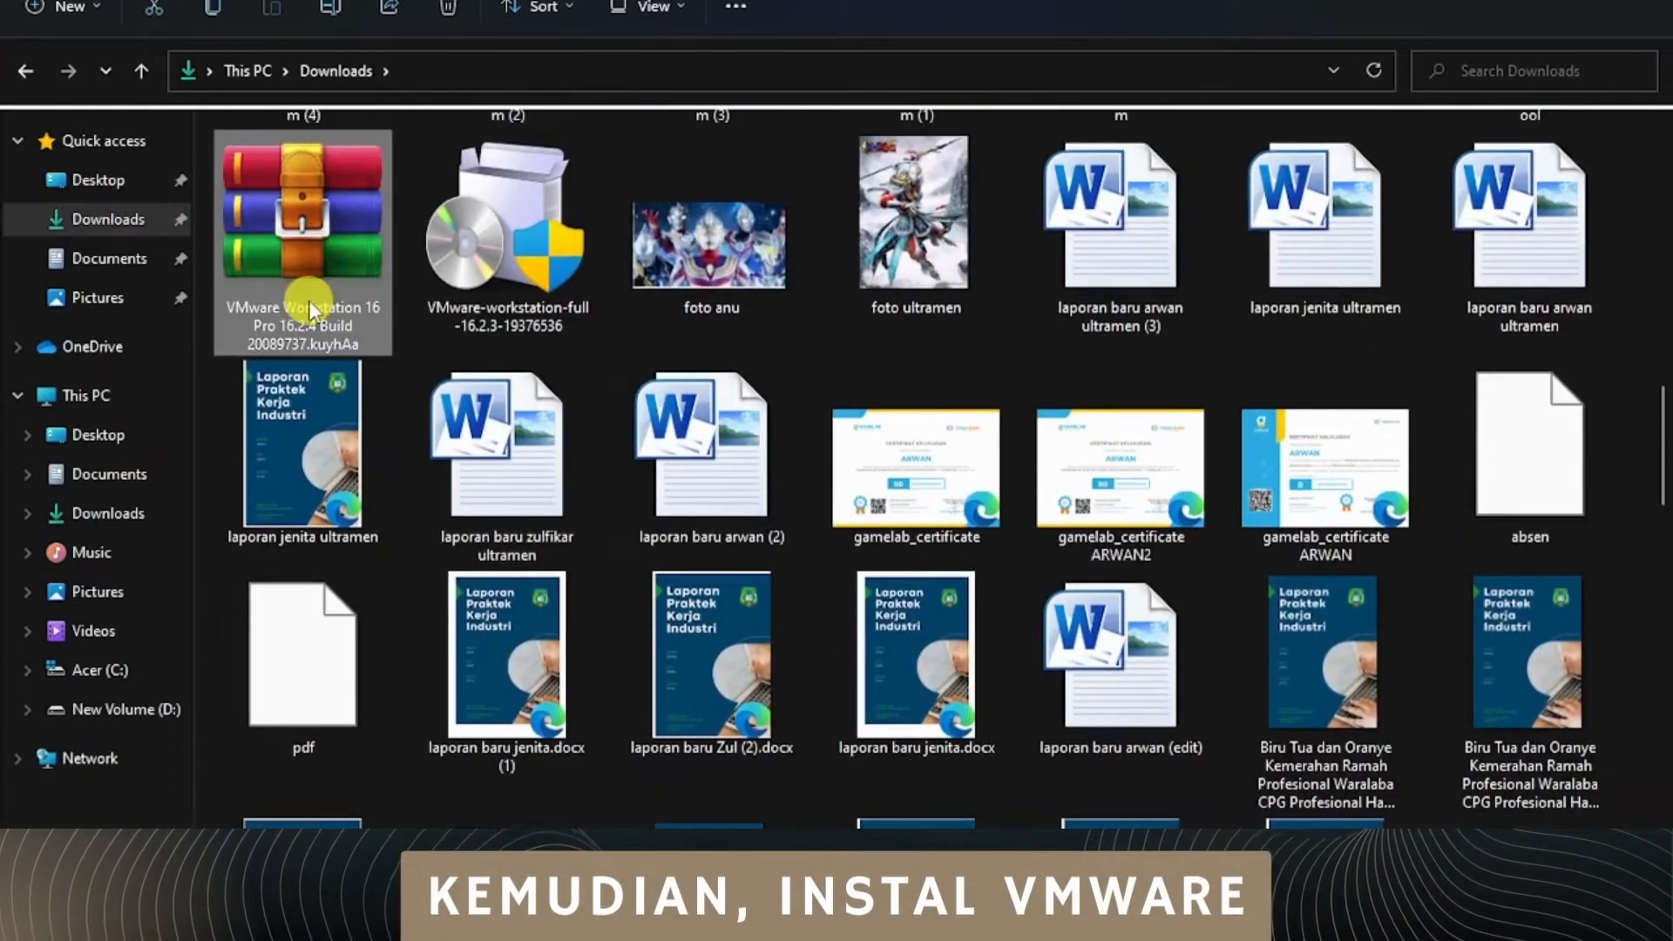
pyautogui.rightClick(309, 301)
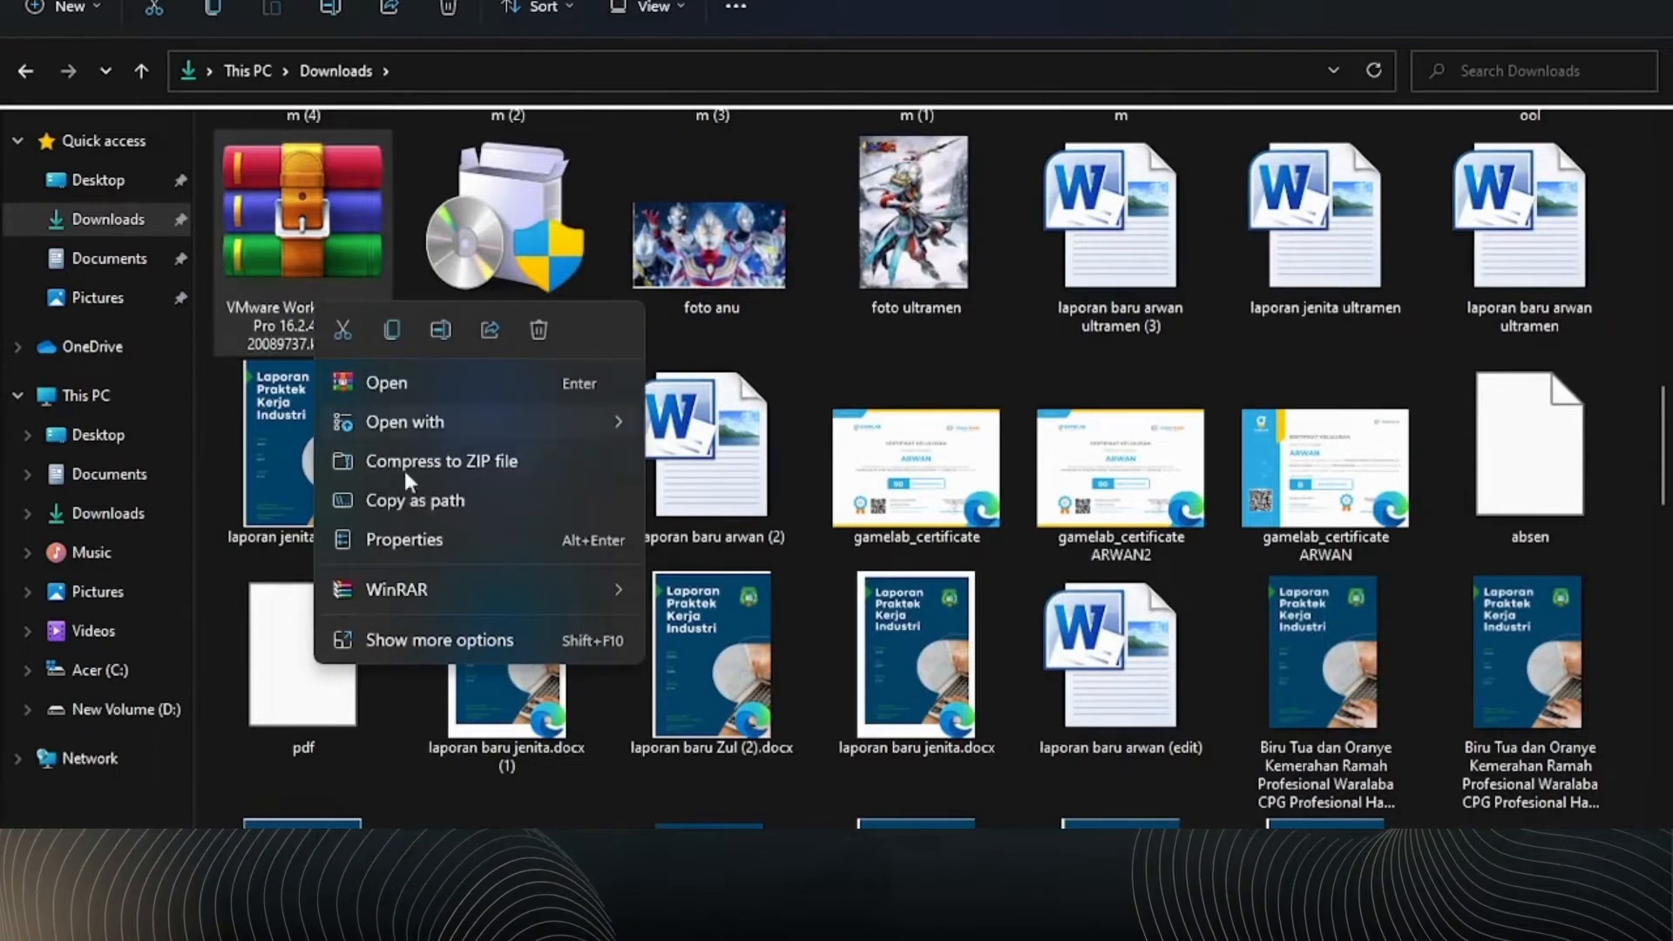
pyautogui.click(495, 596)
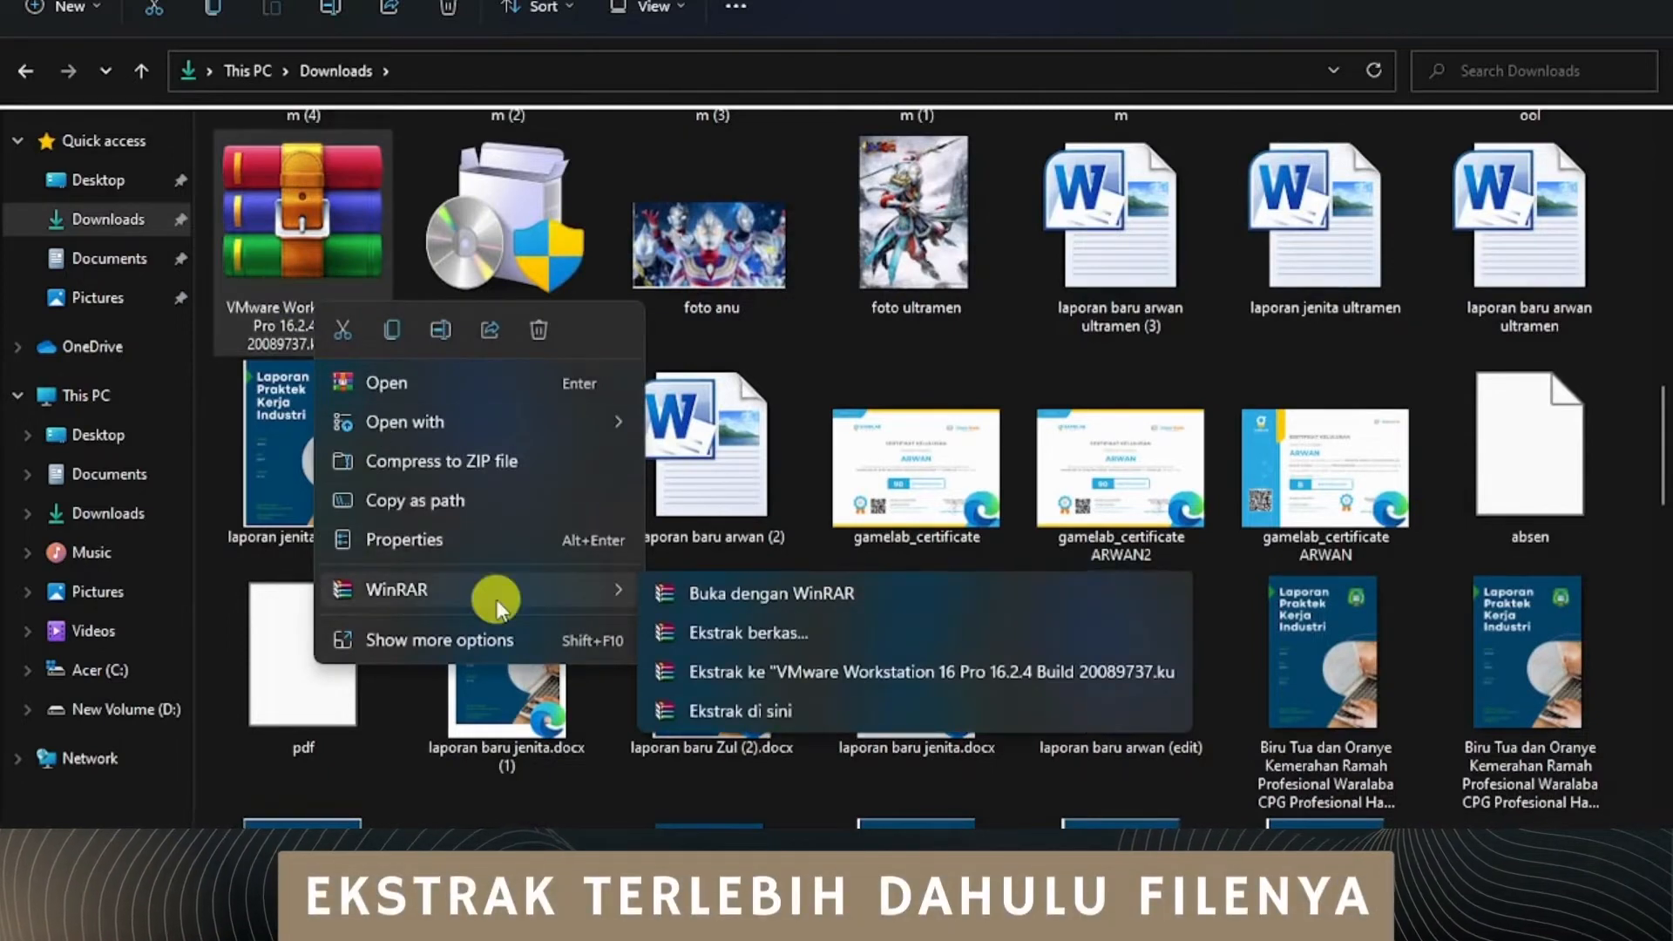
pyautogui.click(745, 634)
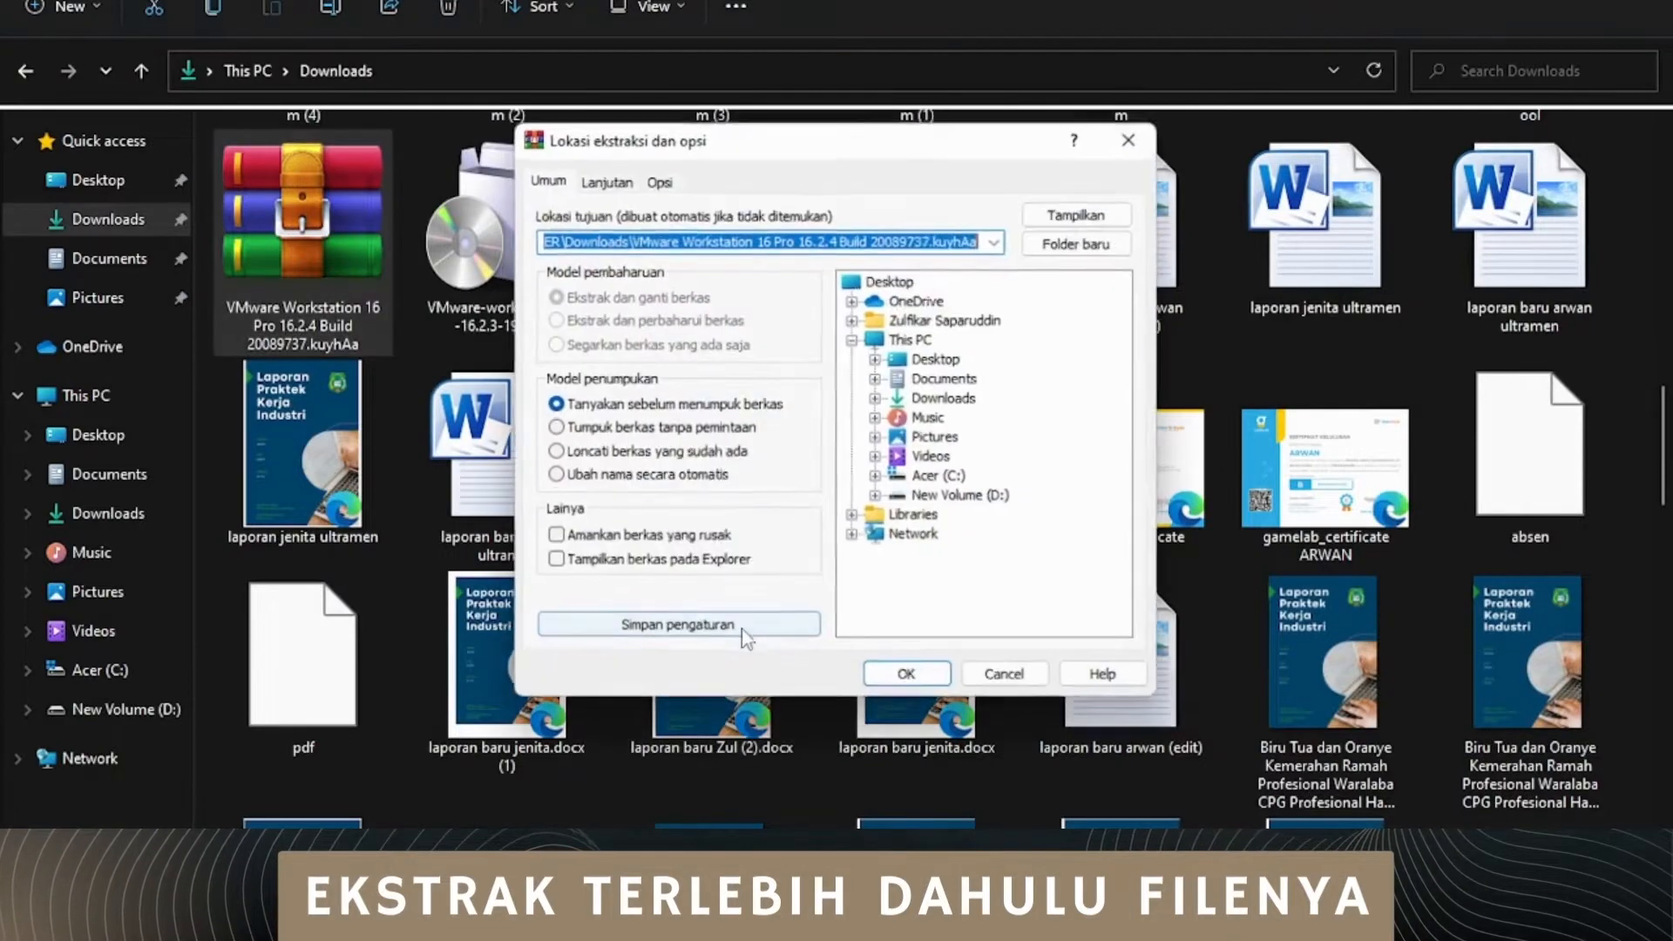
pyautogui.click(908, 678)
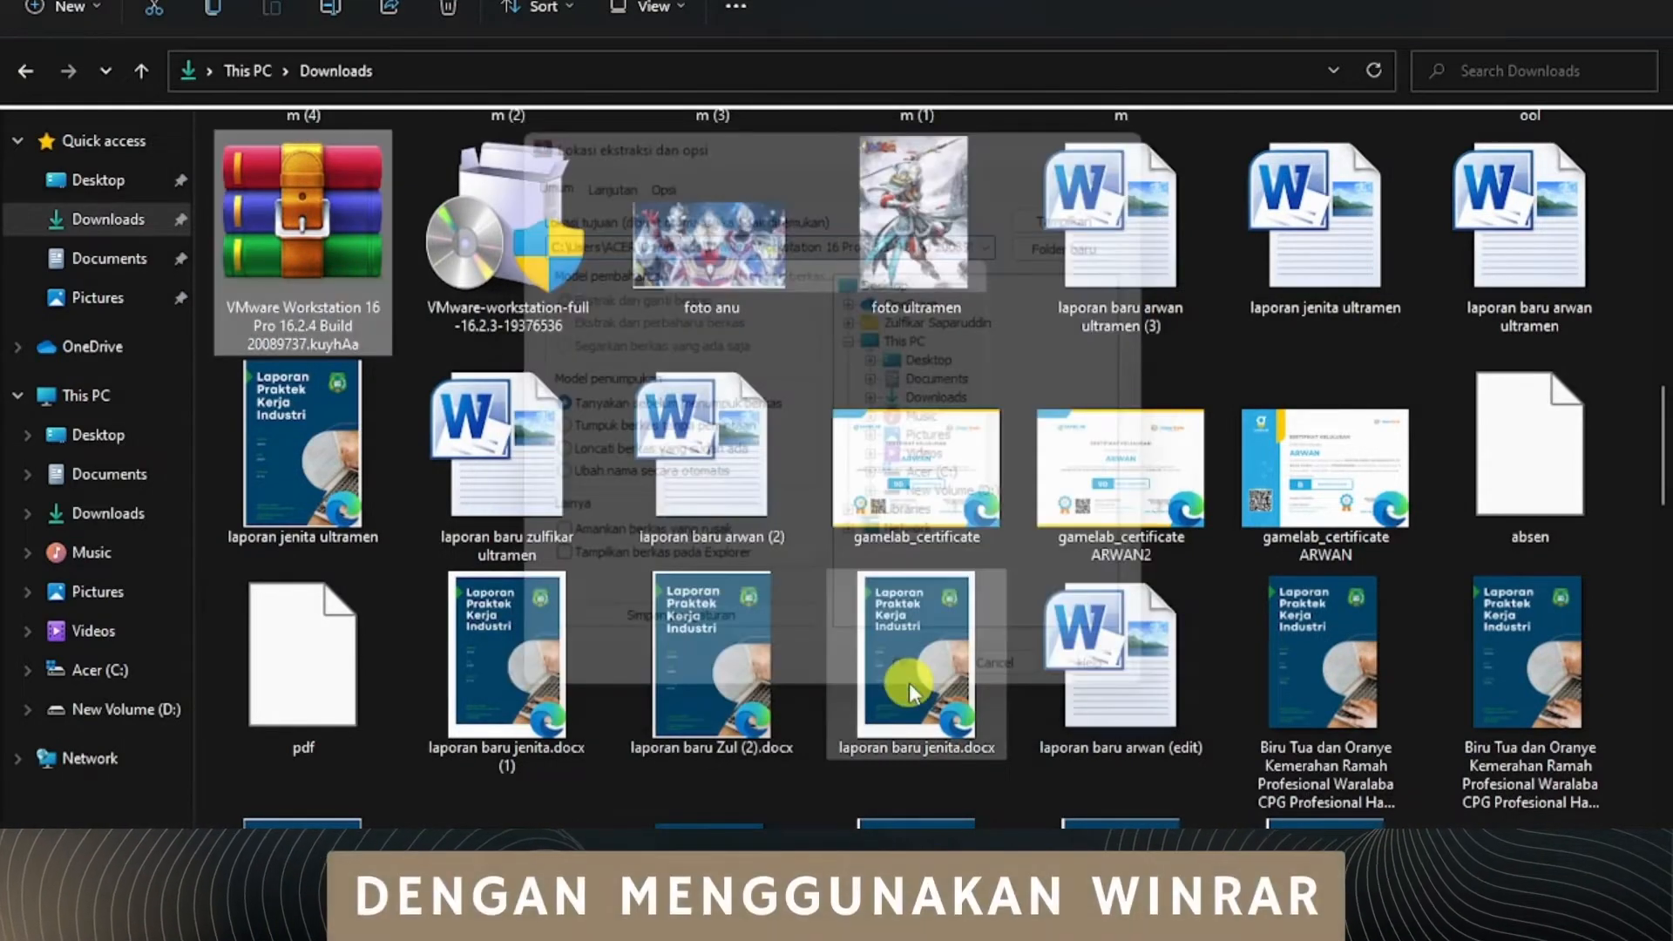
# Step: Run the Silent.Install script from the extracted VMware Workstation 16 Pro 16.2.4 folder and allow it past the security warning
pyautogui.scroll(10, 710, 584)
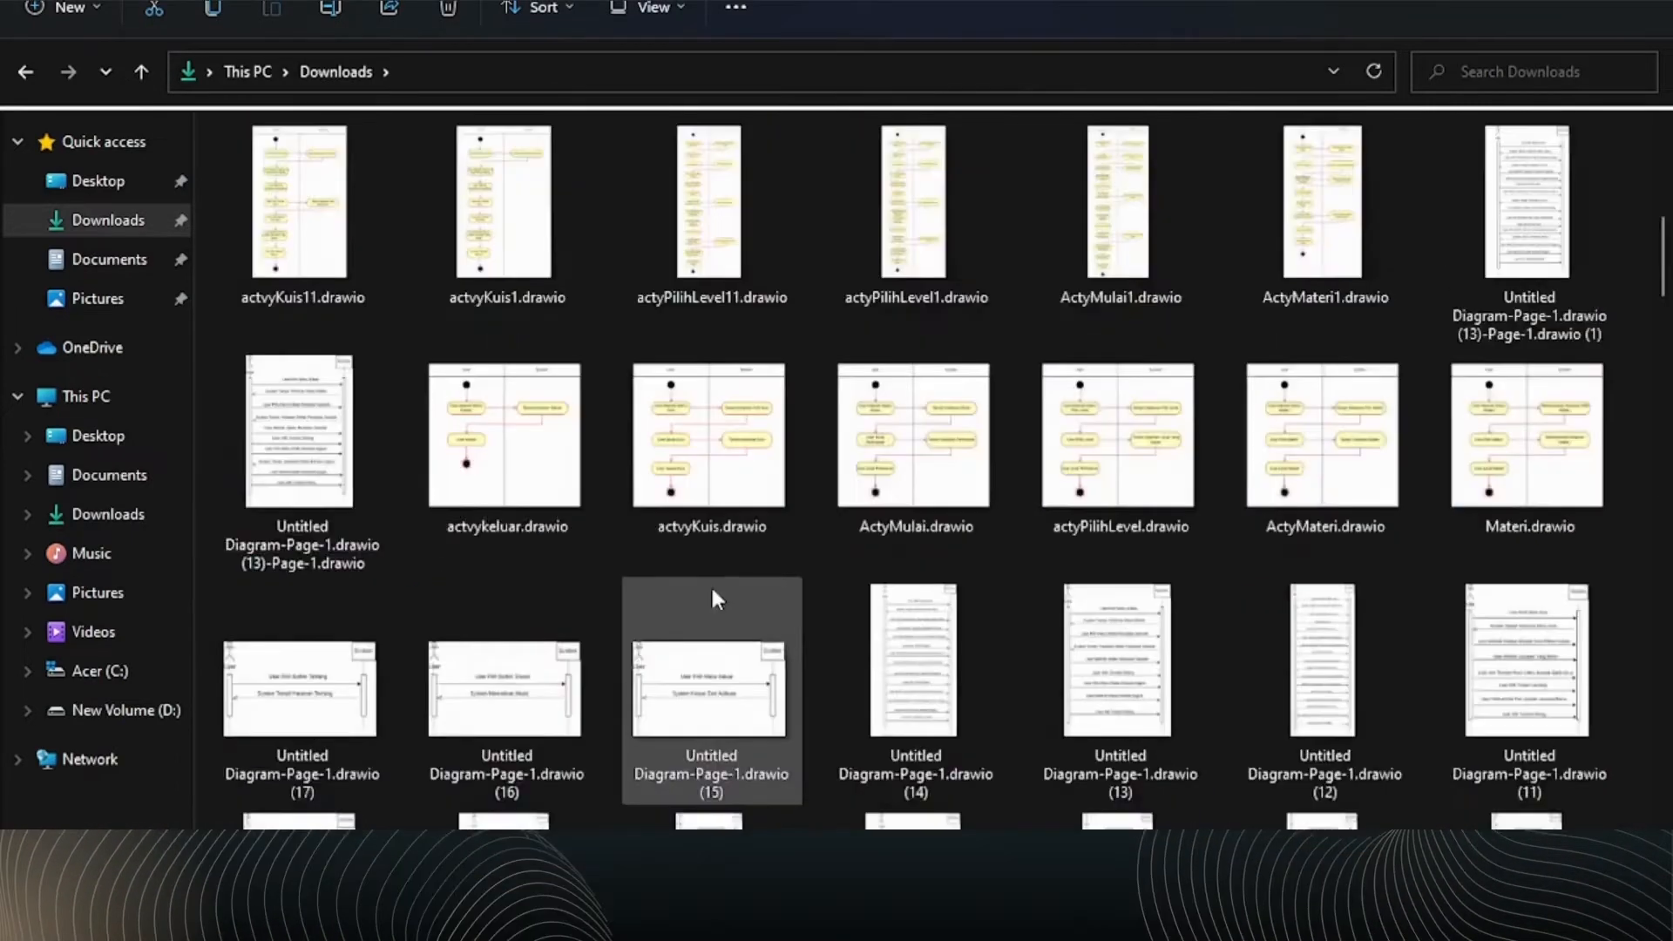
pyautogui.scroll(5, 713, 593)
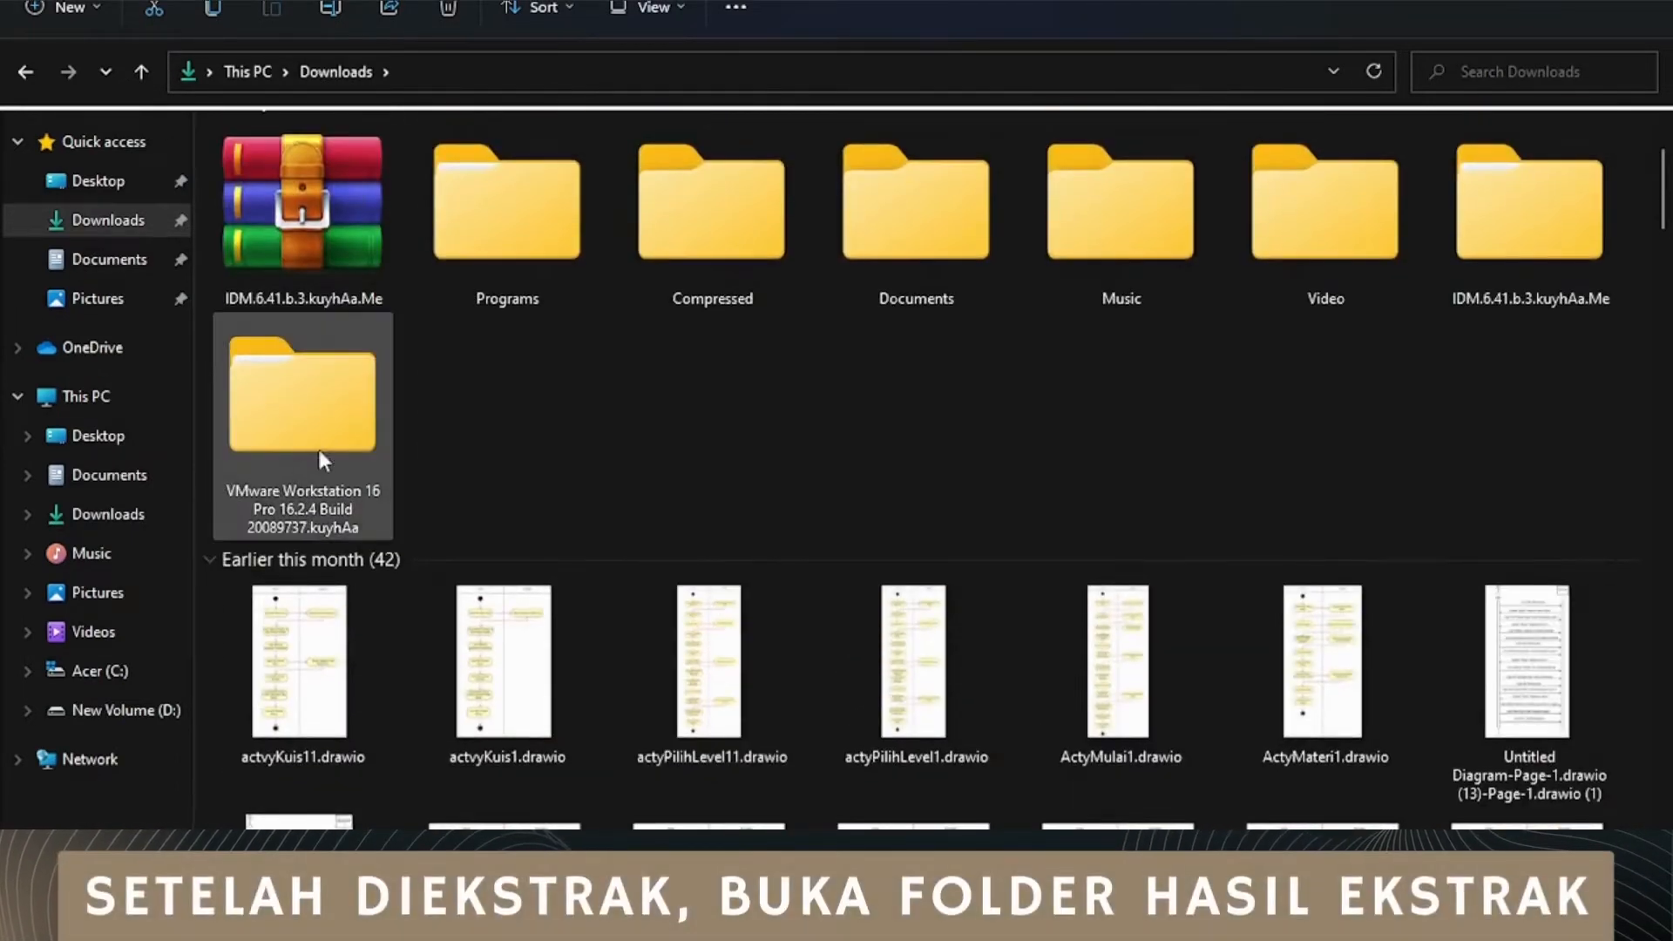
pyautogui.doubleClick(298, 424)
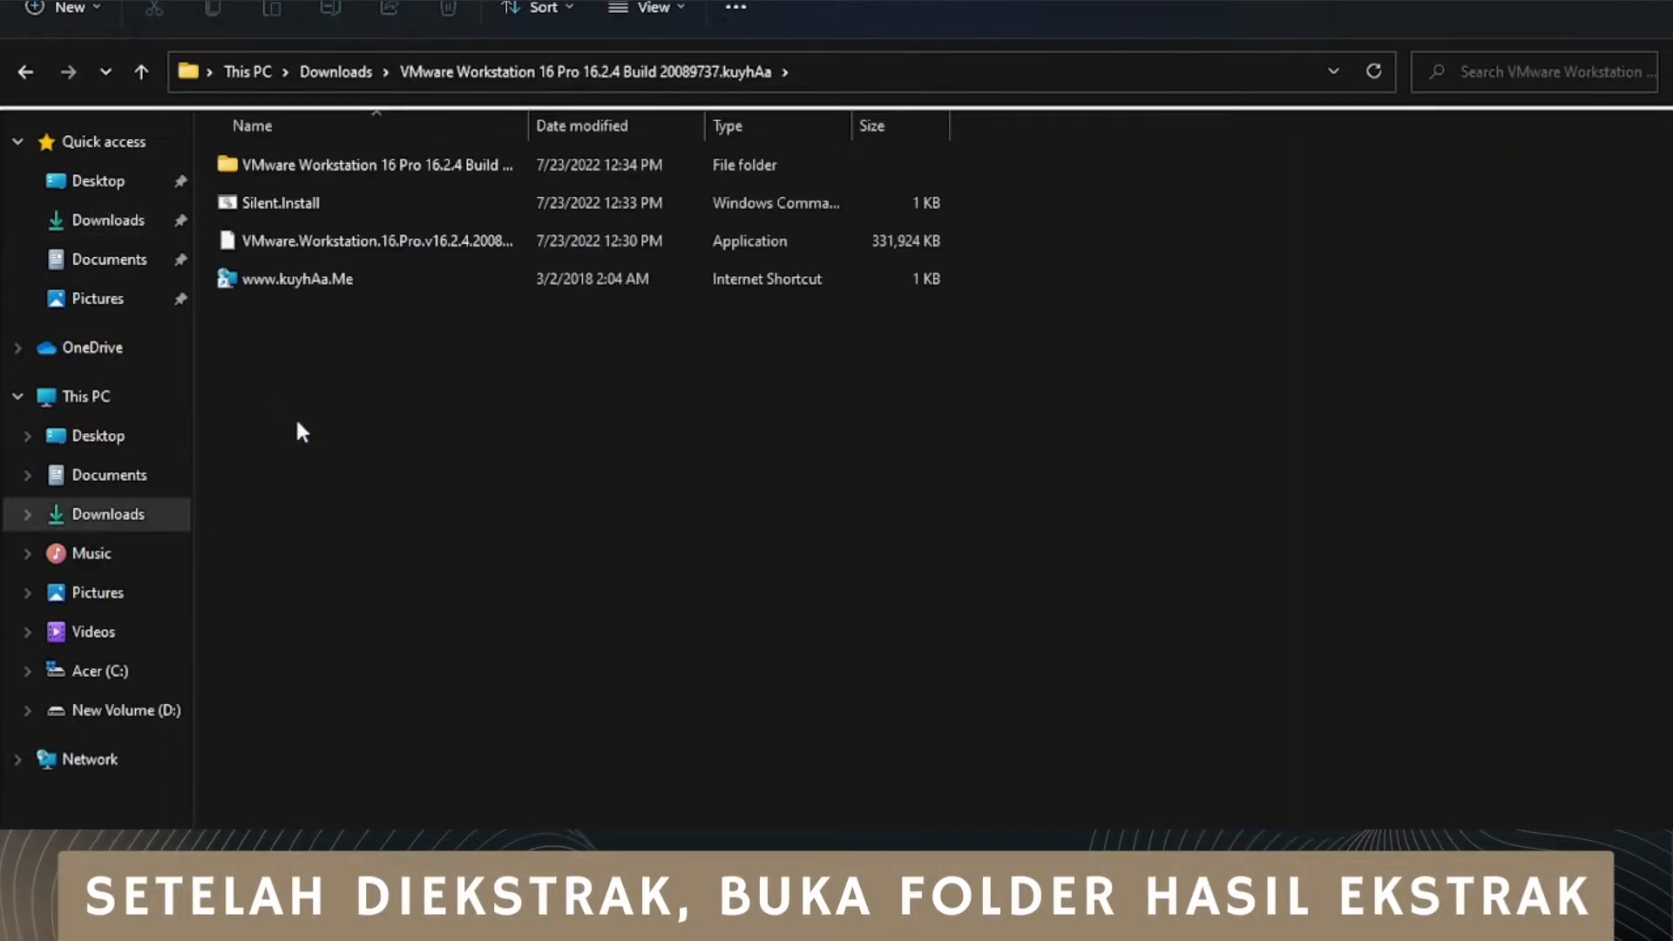
pyautogui.click(302, 206)
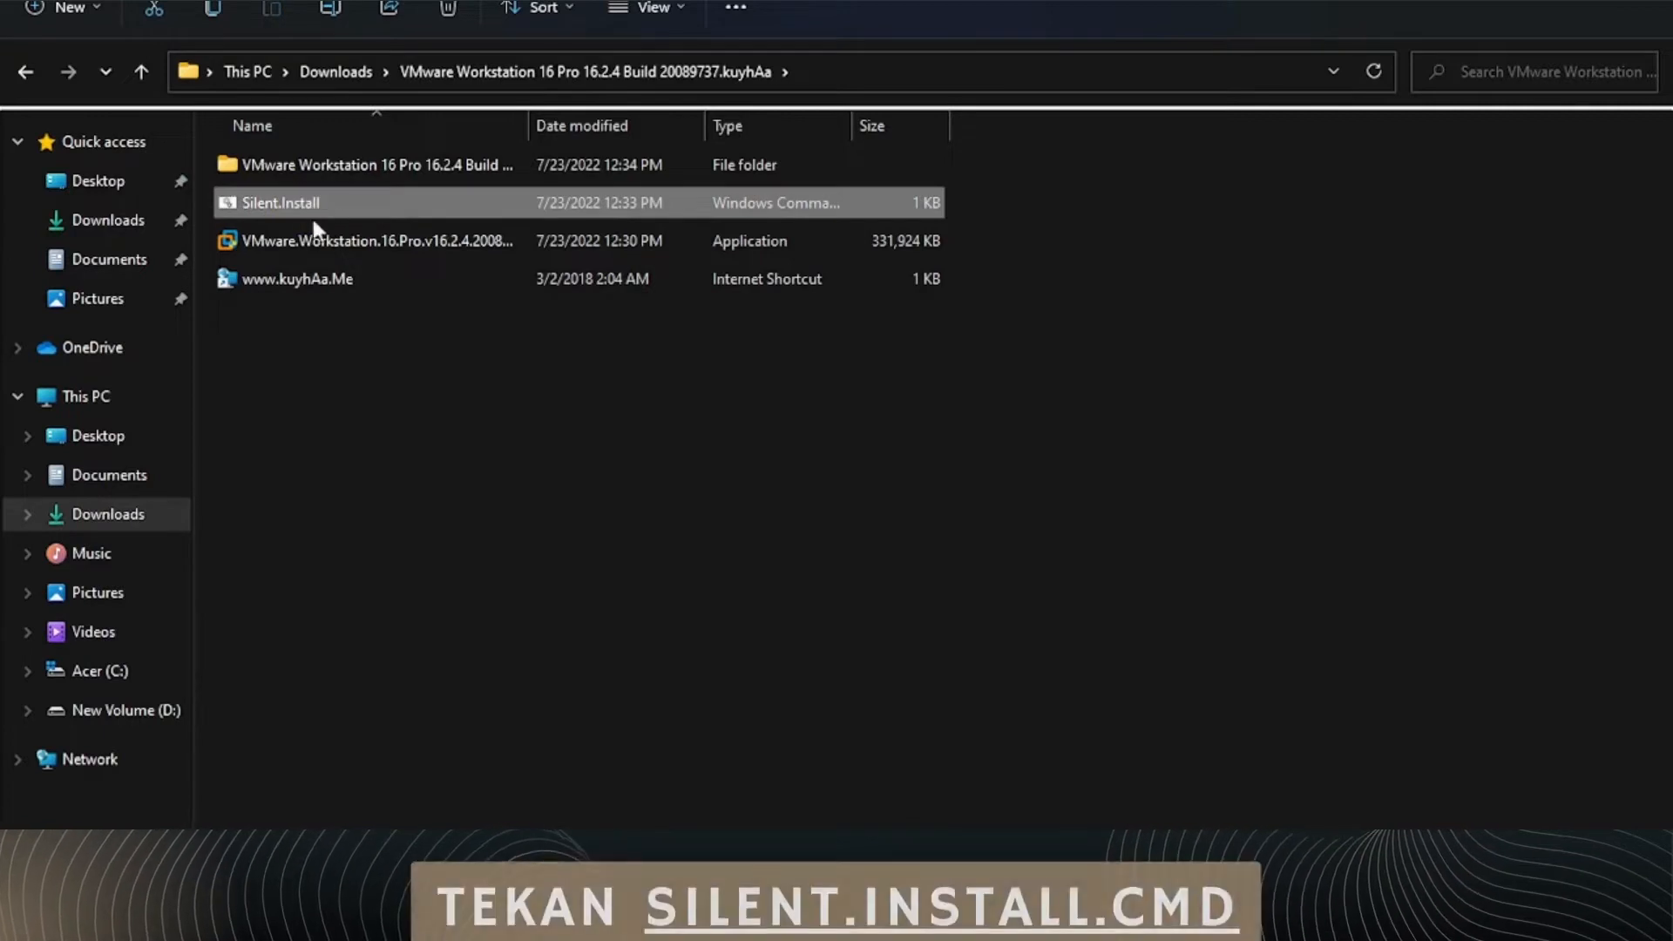
pyautogui.doubleClick(365, 203)
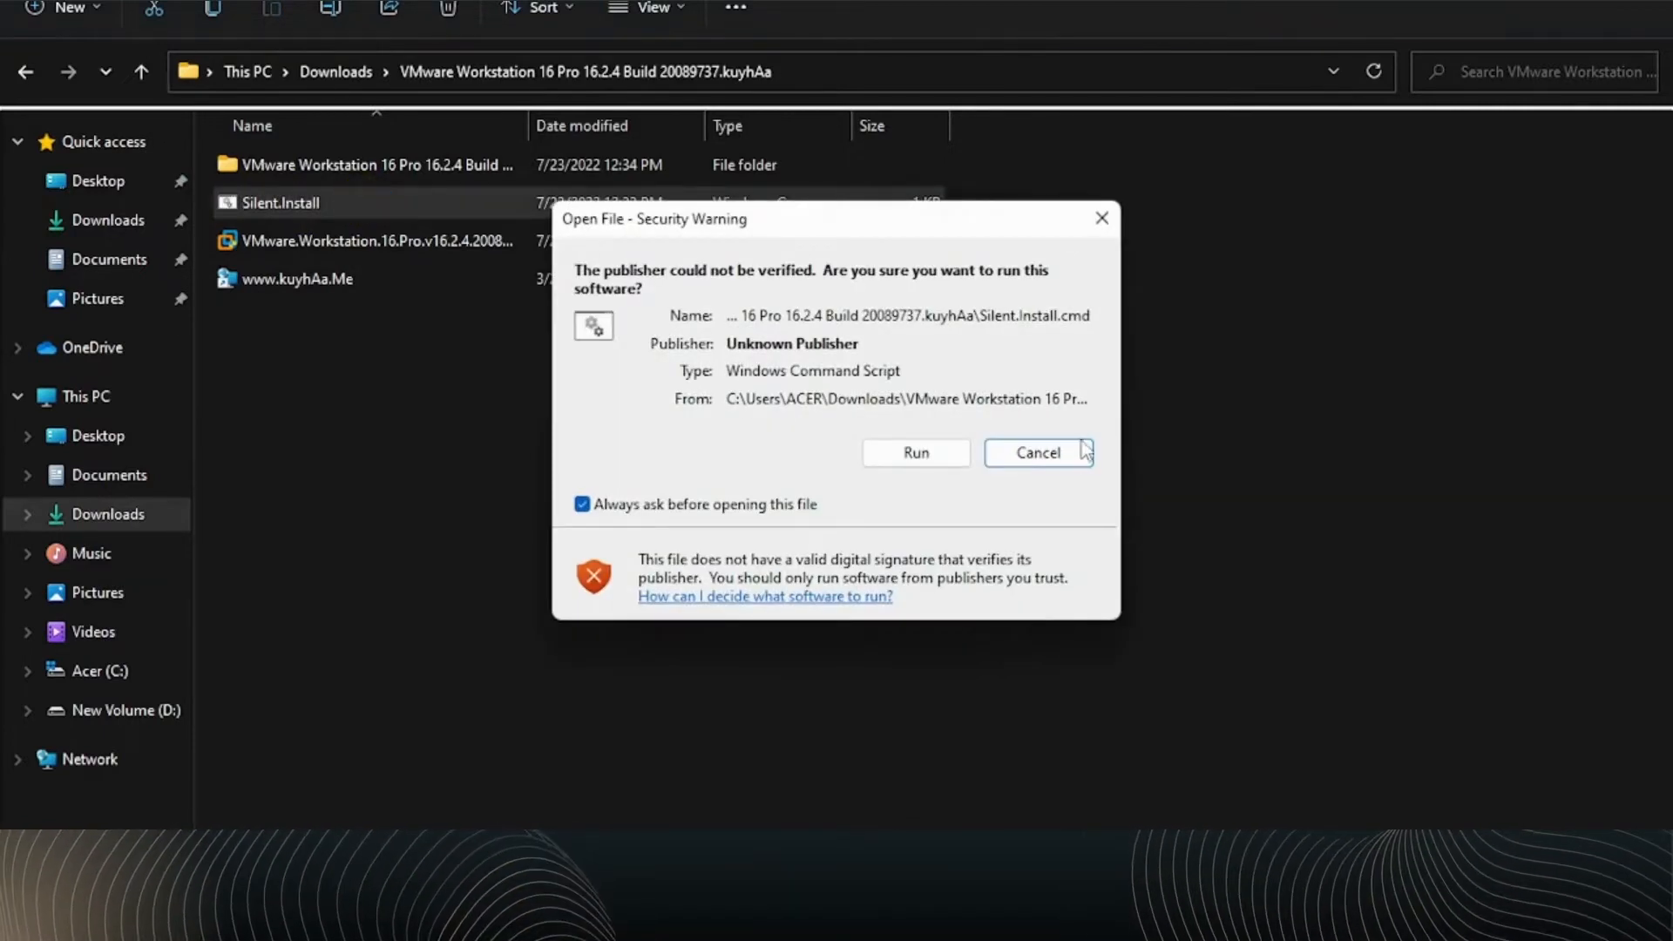
pyautogui.click(932, 462)
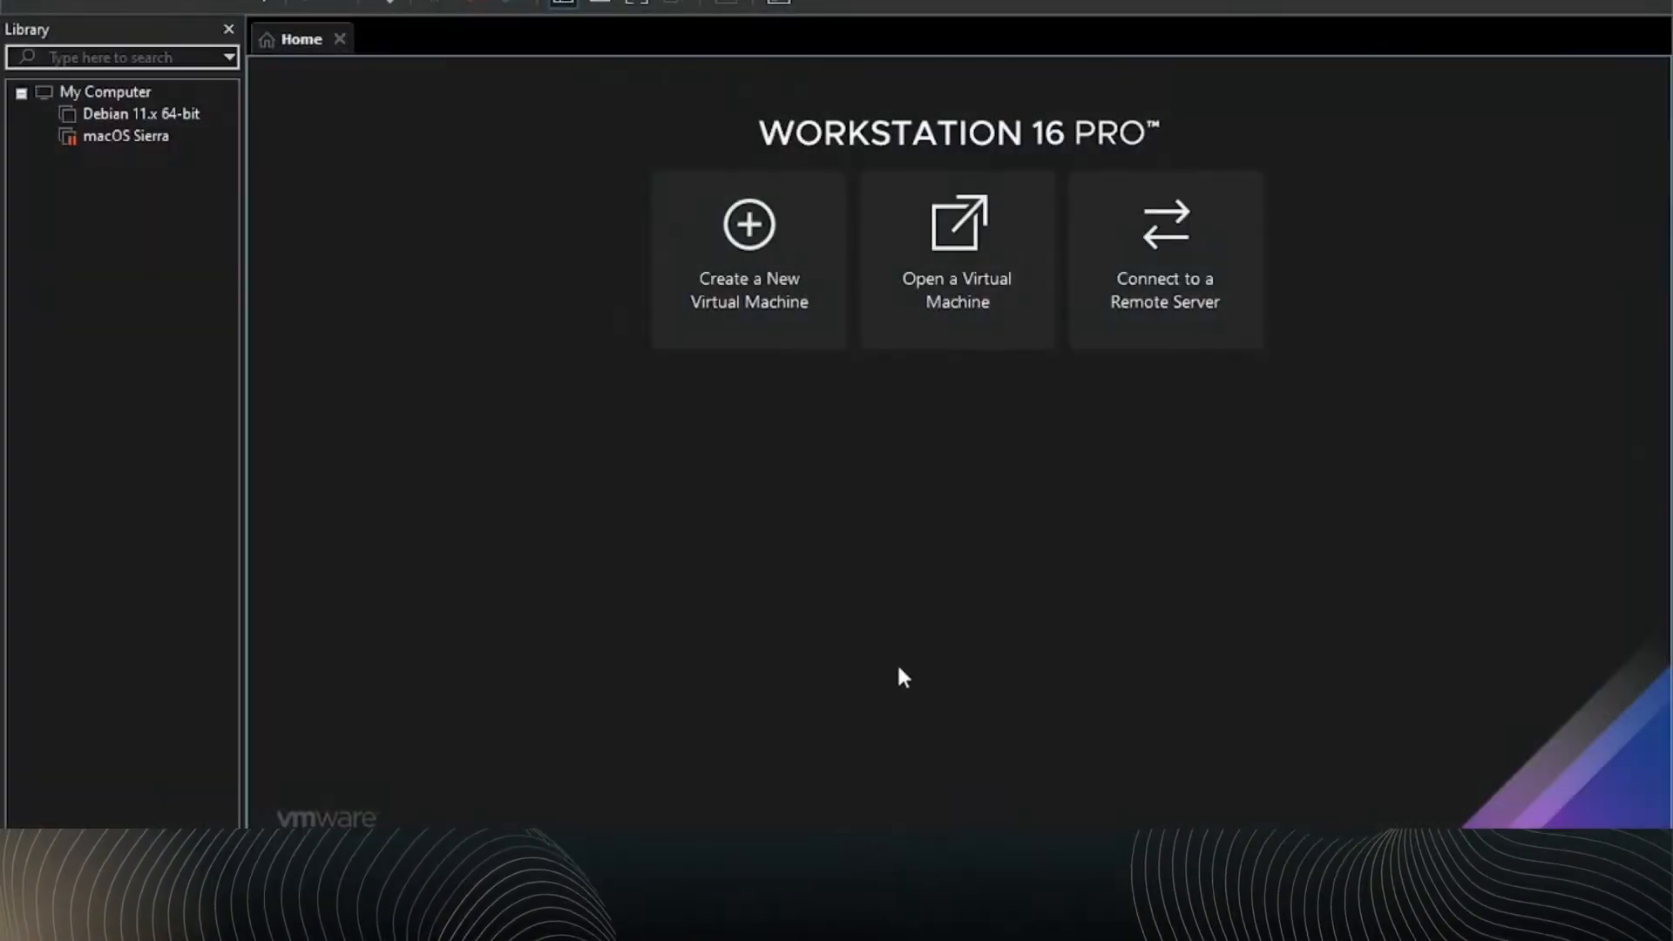
# Step: In VMware Workstation, start a new virtual machine with Typical configuration and choose the debian-11.4.0-amd64 ISO as installer disc image
pyautogui.click(784, 298)
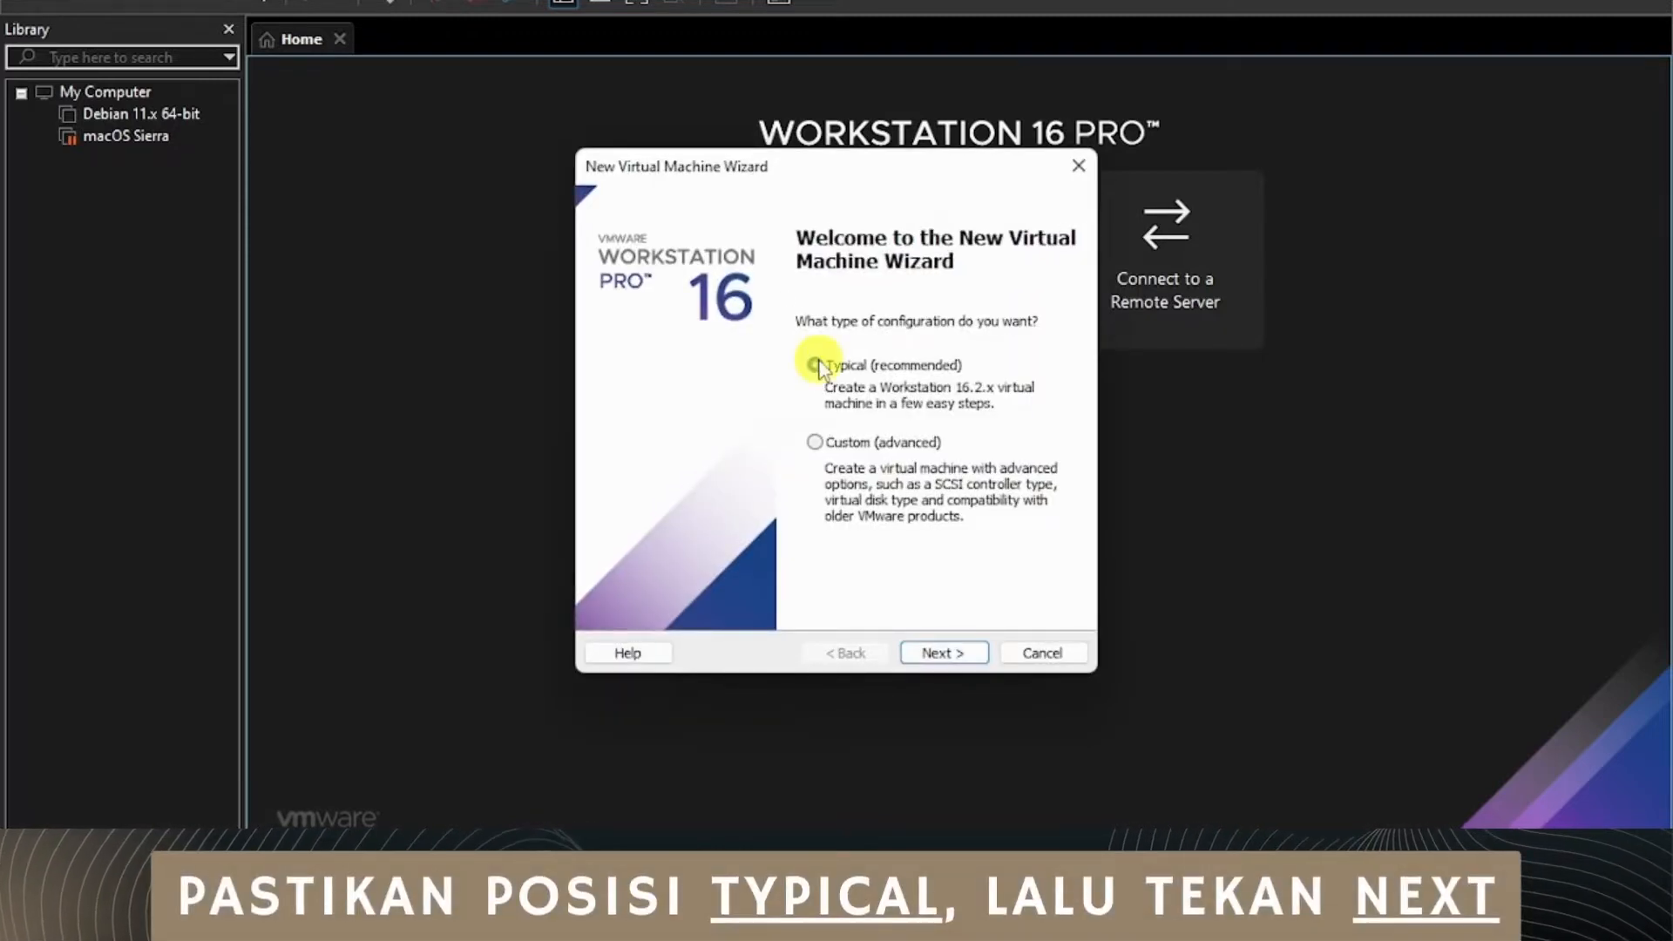
pyautogui.click(928, 654)
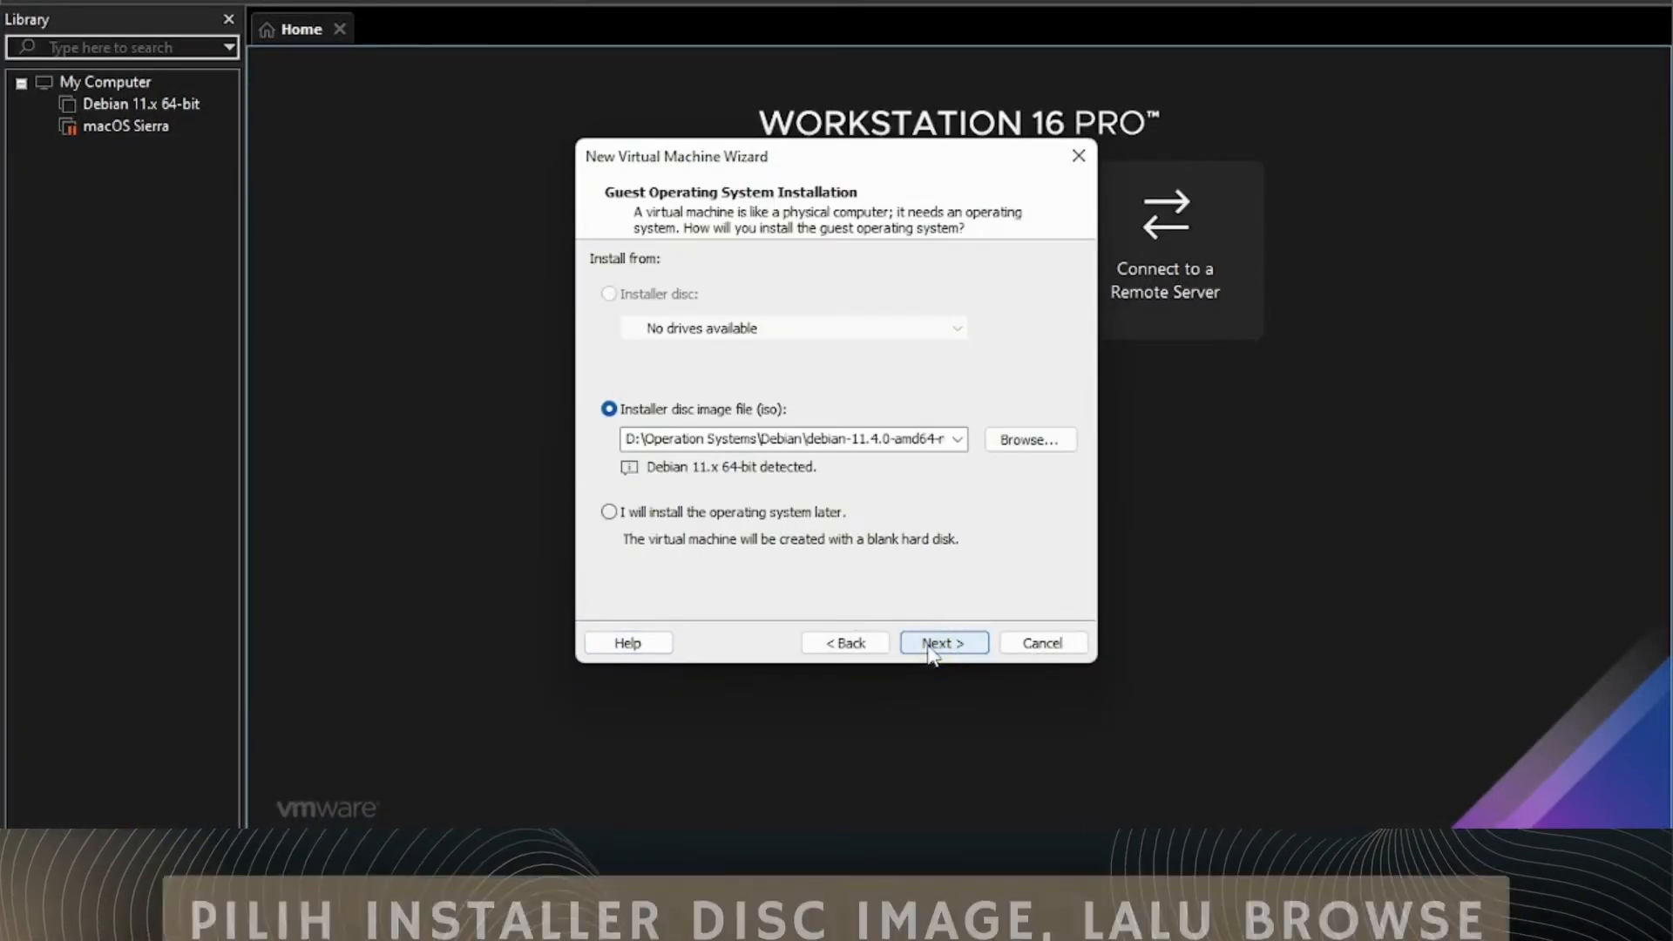
pyautogui.click(1043, 440)
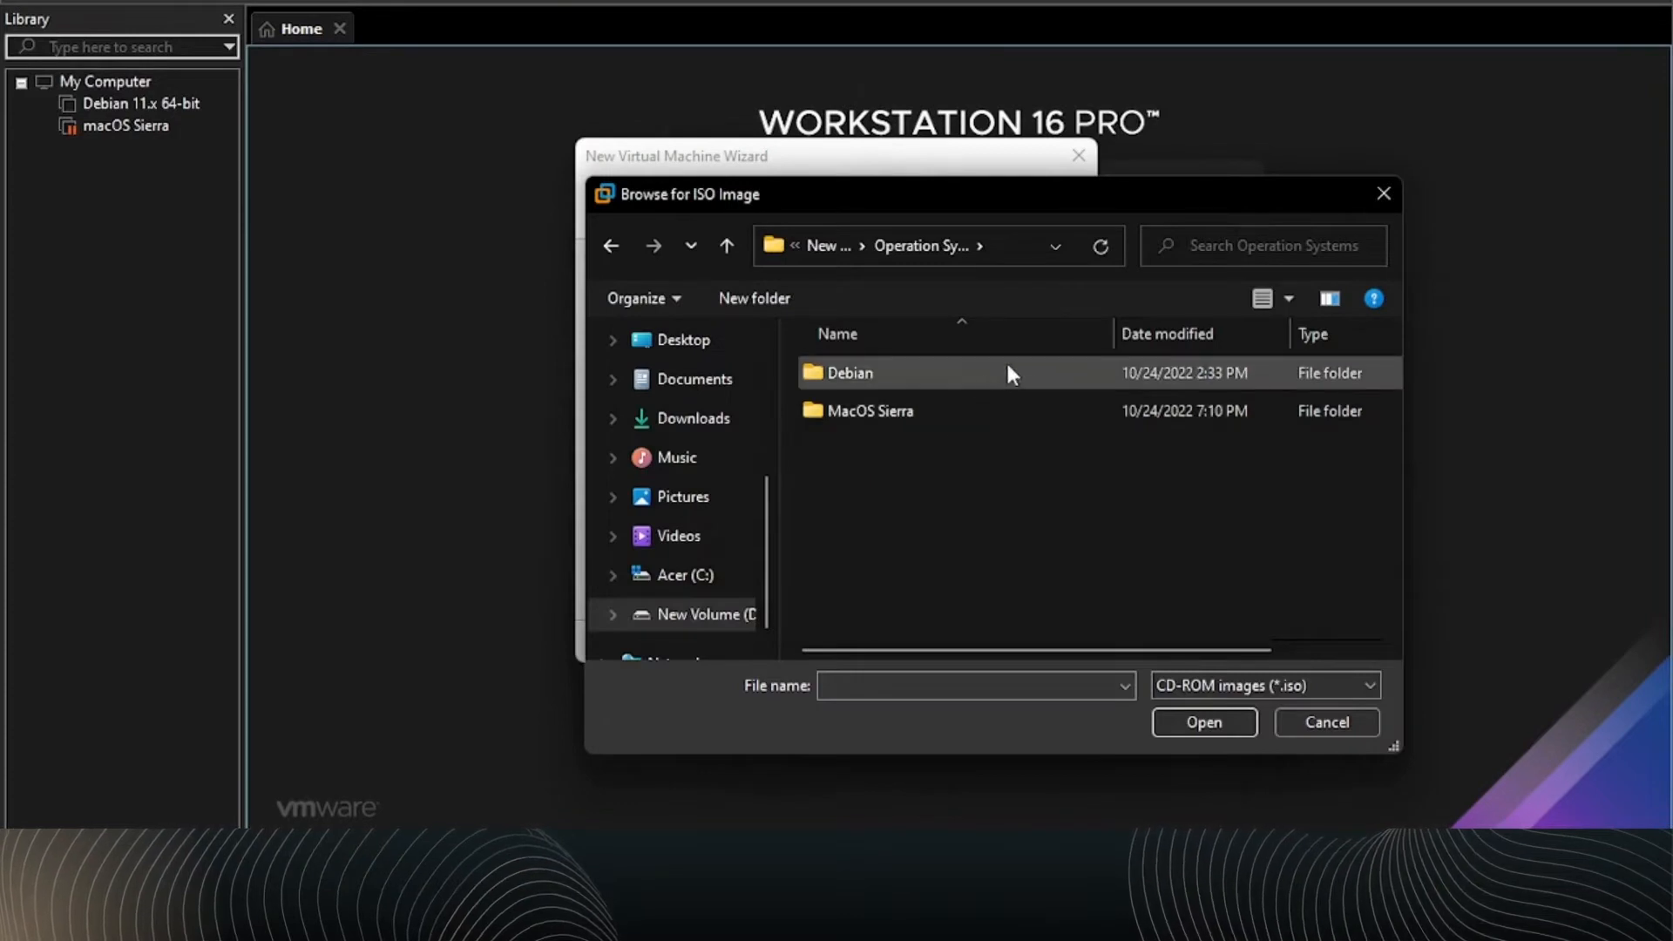
pyautogui.doubleClick(1008, 373)
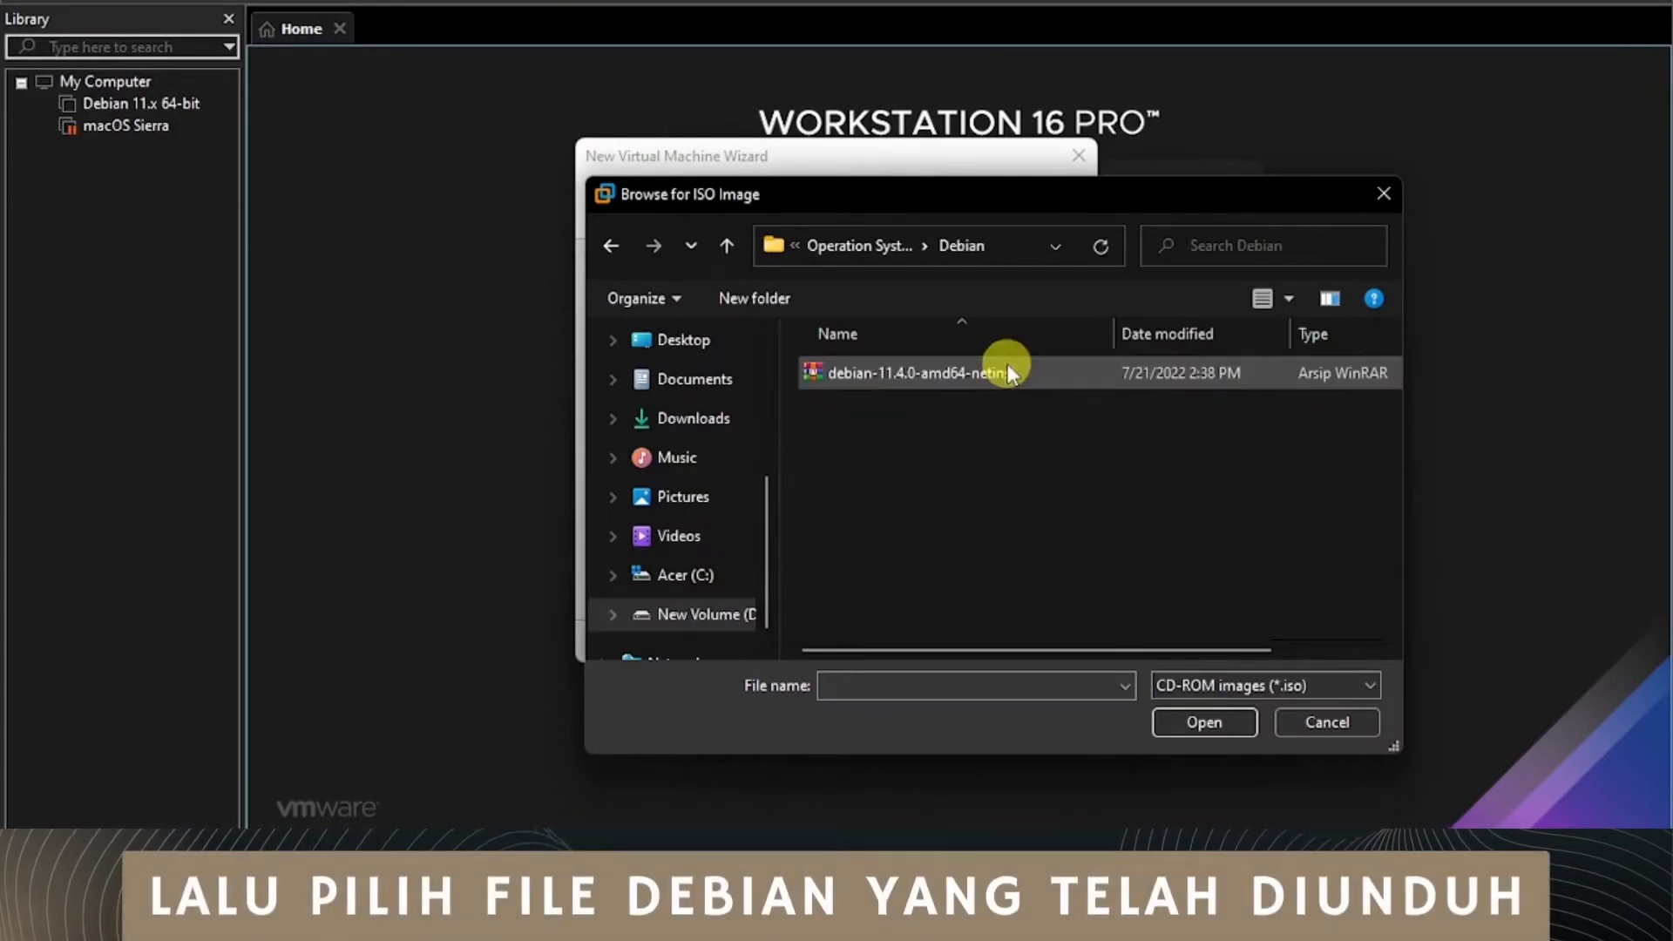
# Step: Load the debian-11.4.0-amd64 ISO and create a powered-on virtual machine named Debian 11 with a 20 GB disk split into multiple files
pyautogui.doubleClick(1008, 373)
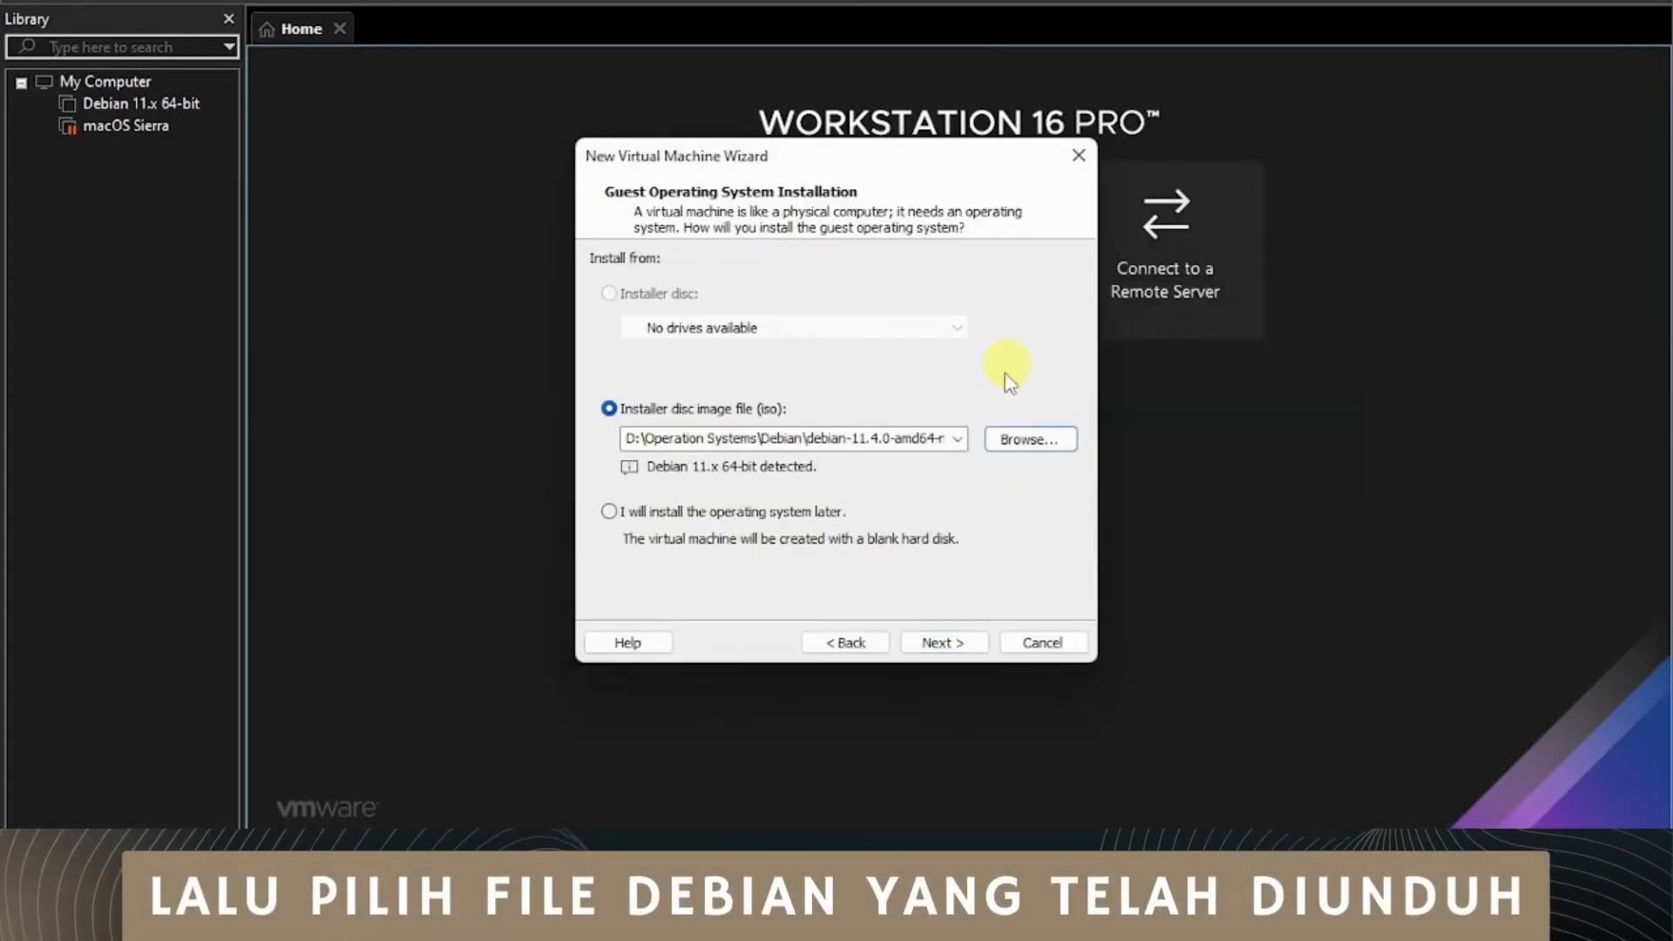
pyautogui.click(932, 645)
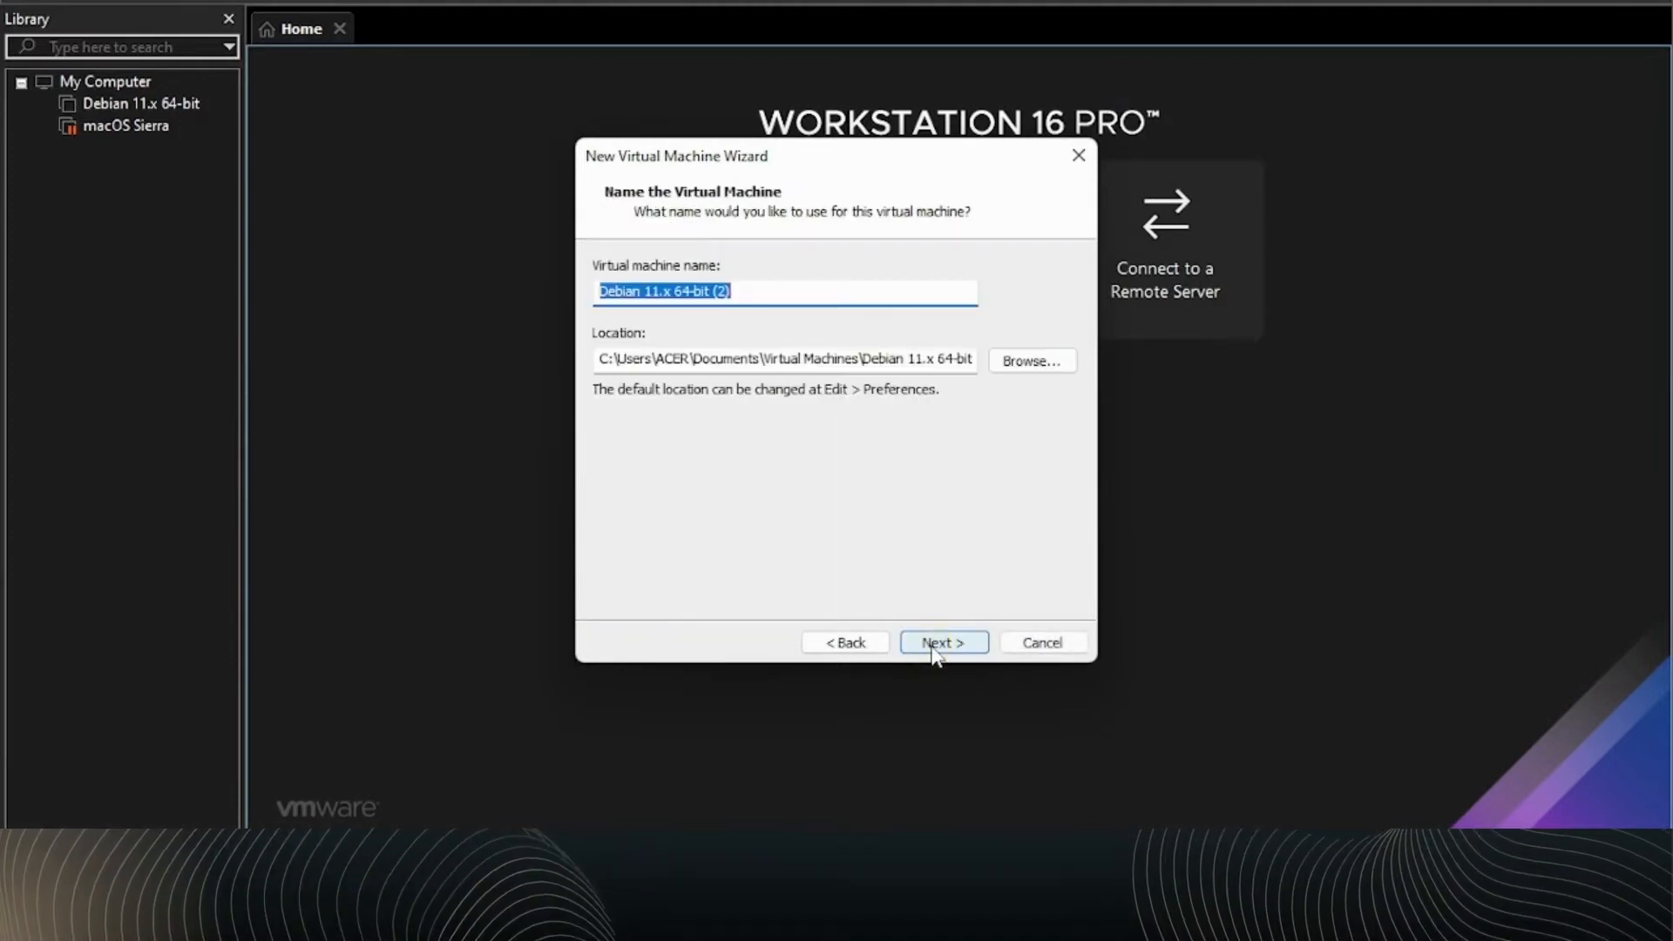
pyautogui.click(826, 295)
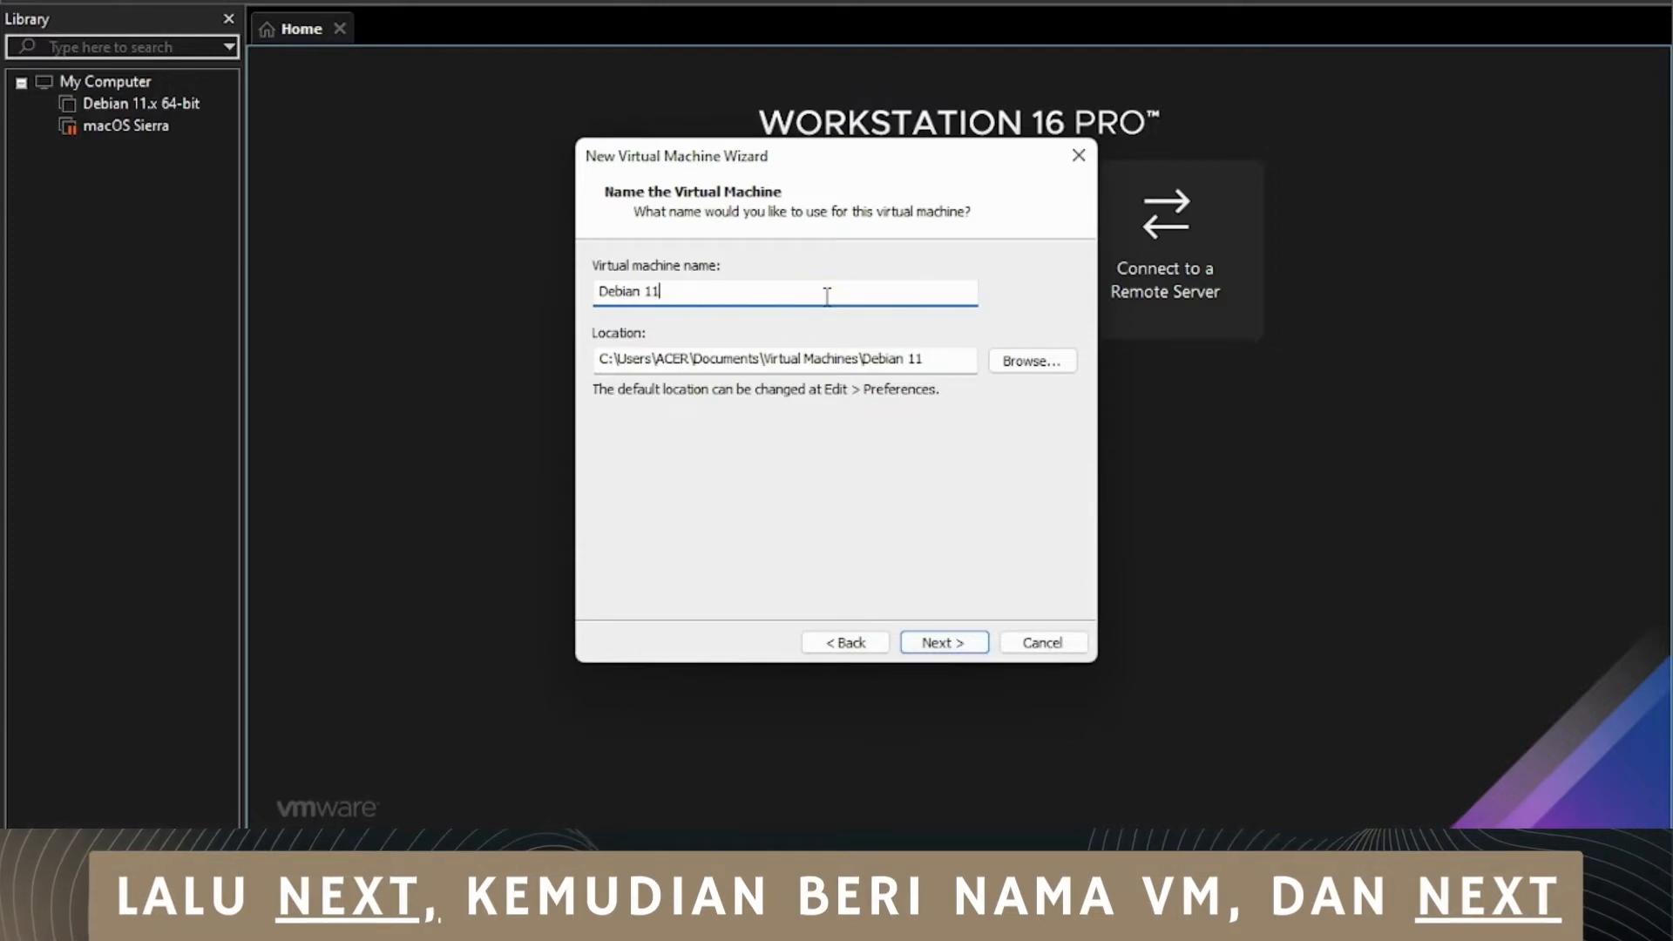
pyautogui.click(940, 645)
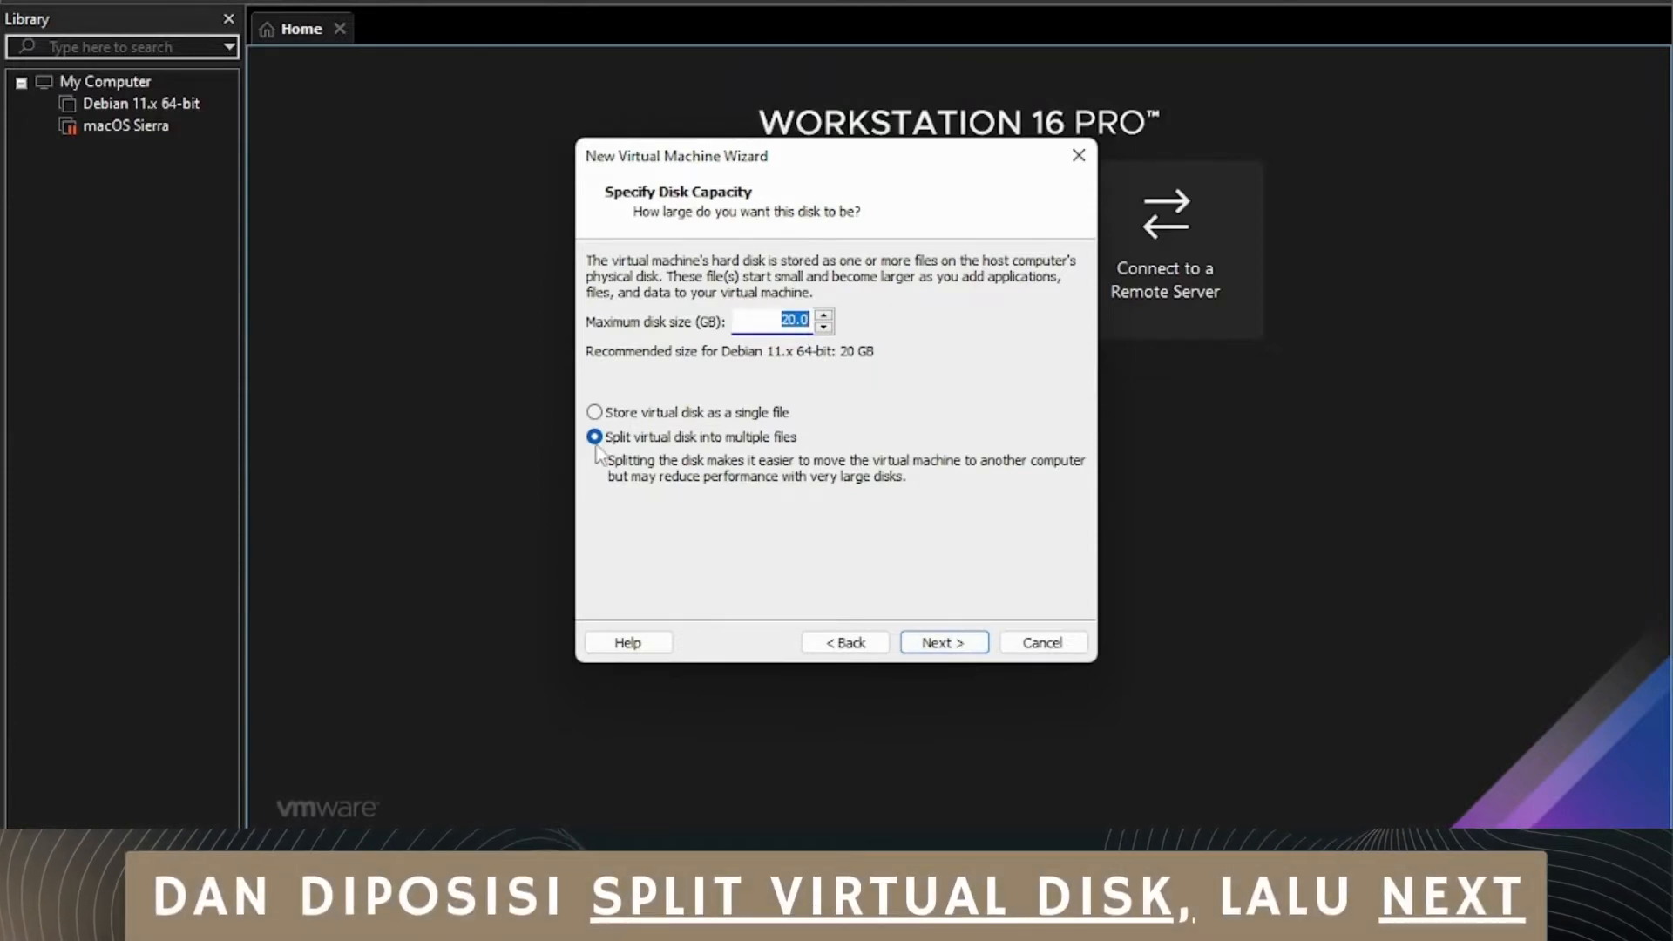
pyautogui.click(930, 642)
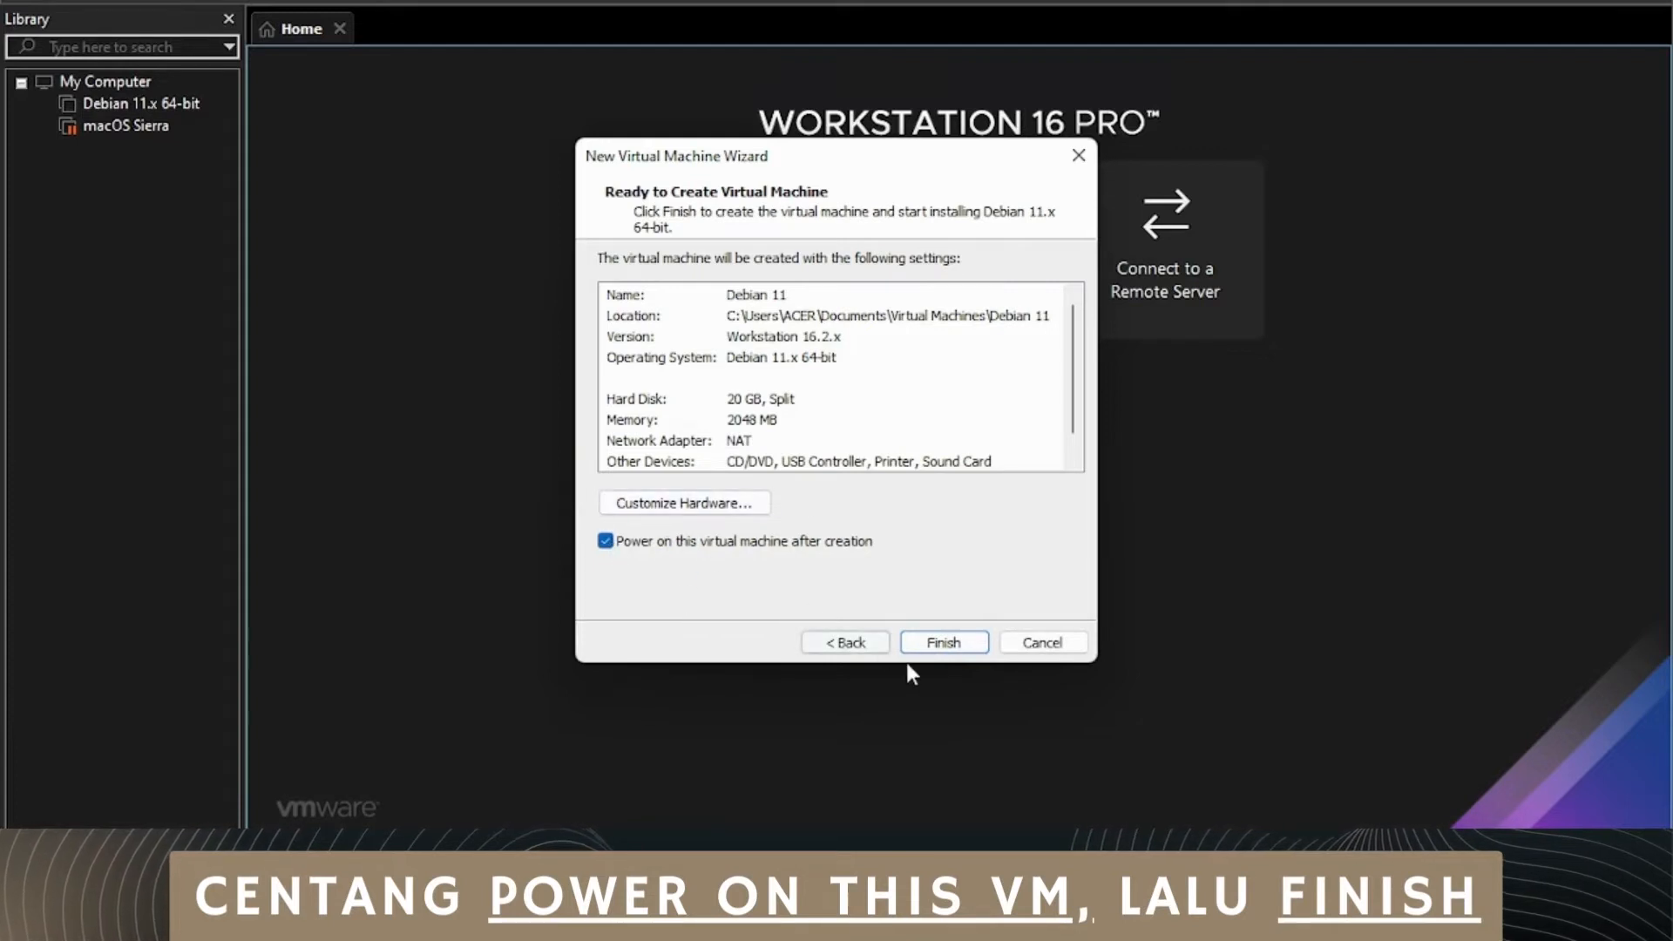
pyautogui.click(927, 649)
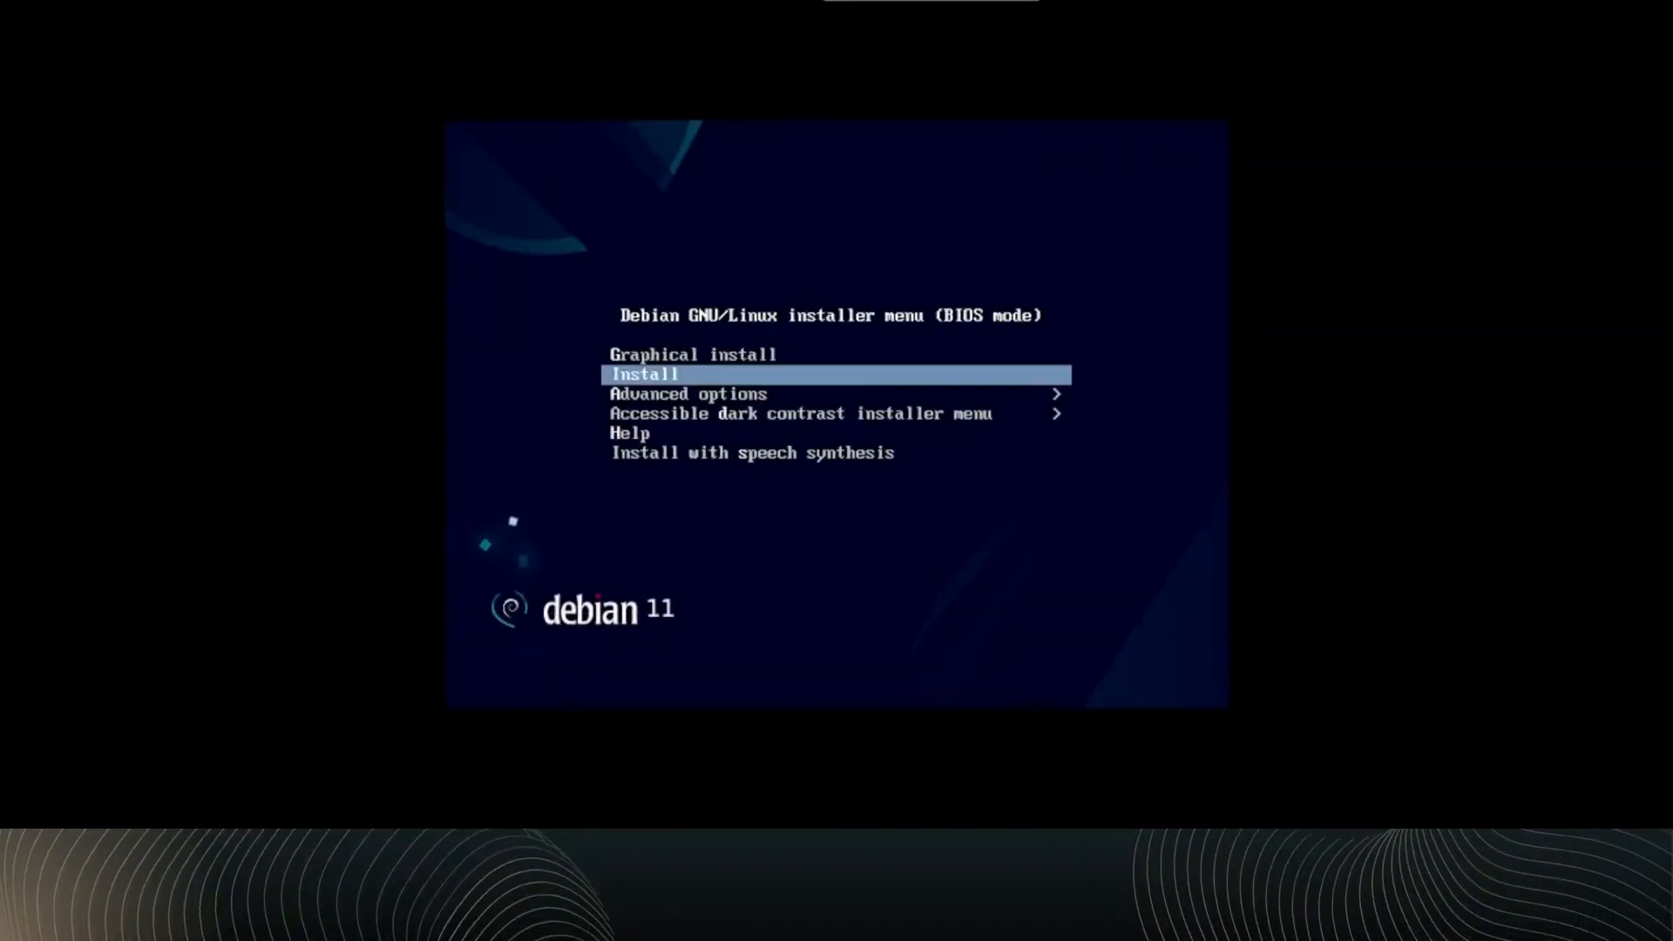
# Step: Start the text-mode Debian install with English as language, United States as location and the American English keymap
pyautogui.press('Return')
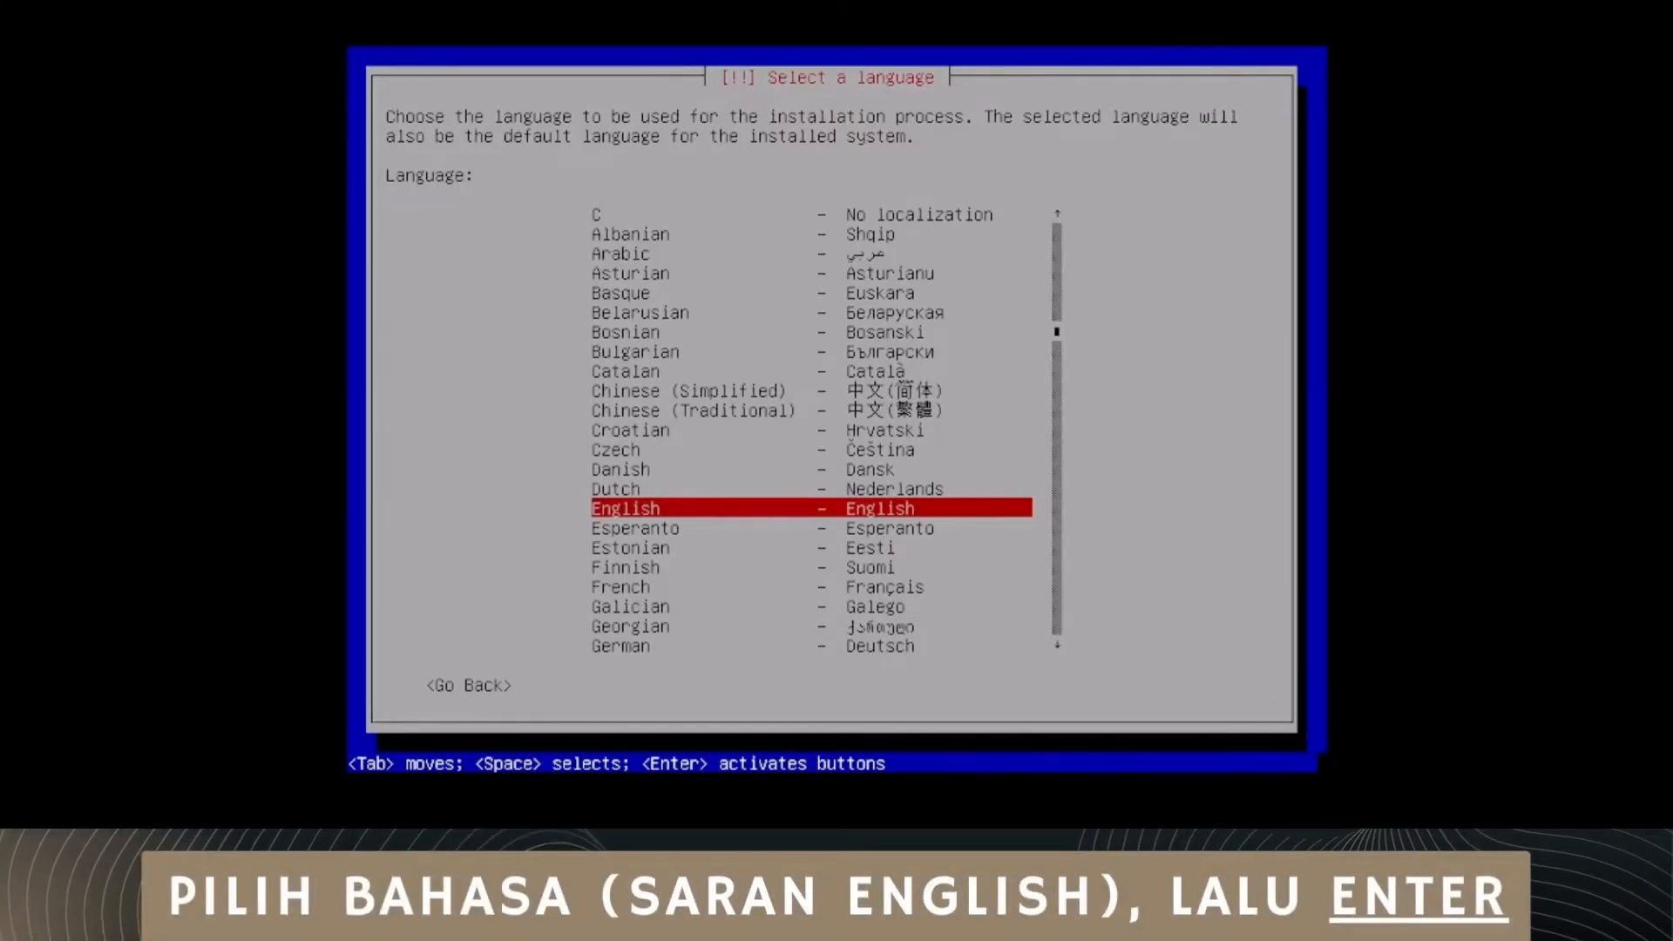
pyautogui.press('Return')
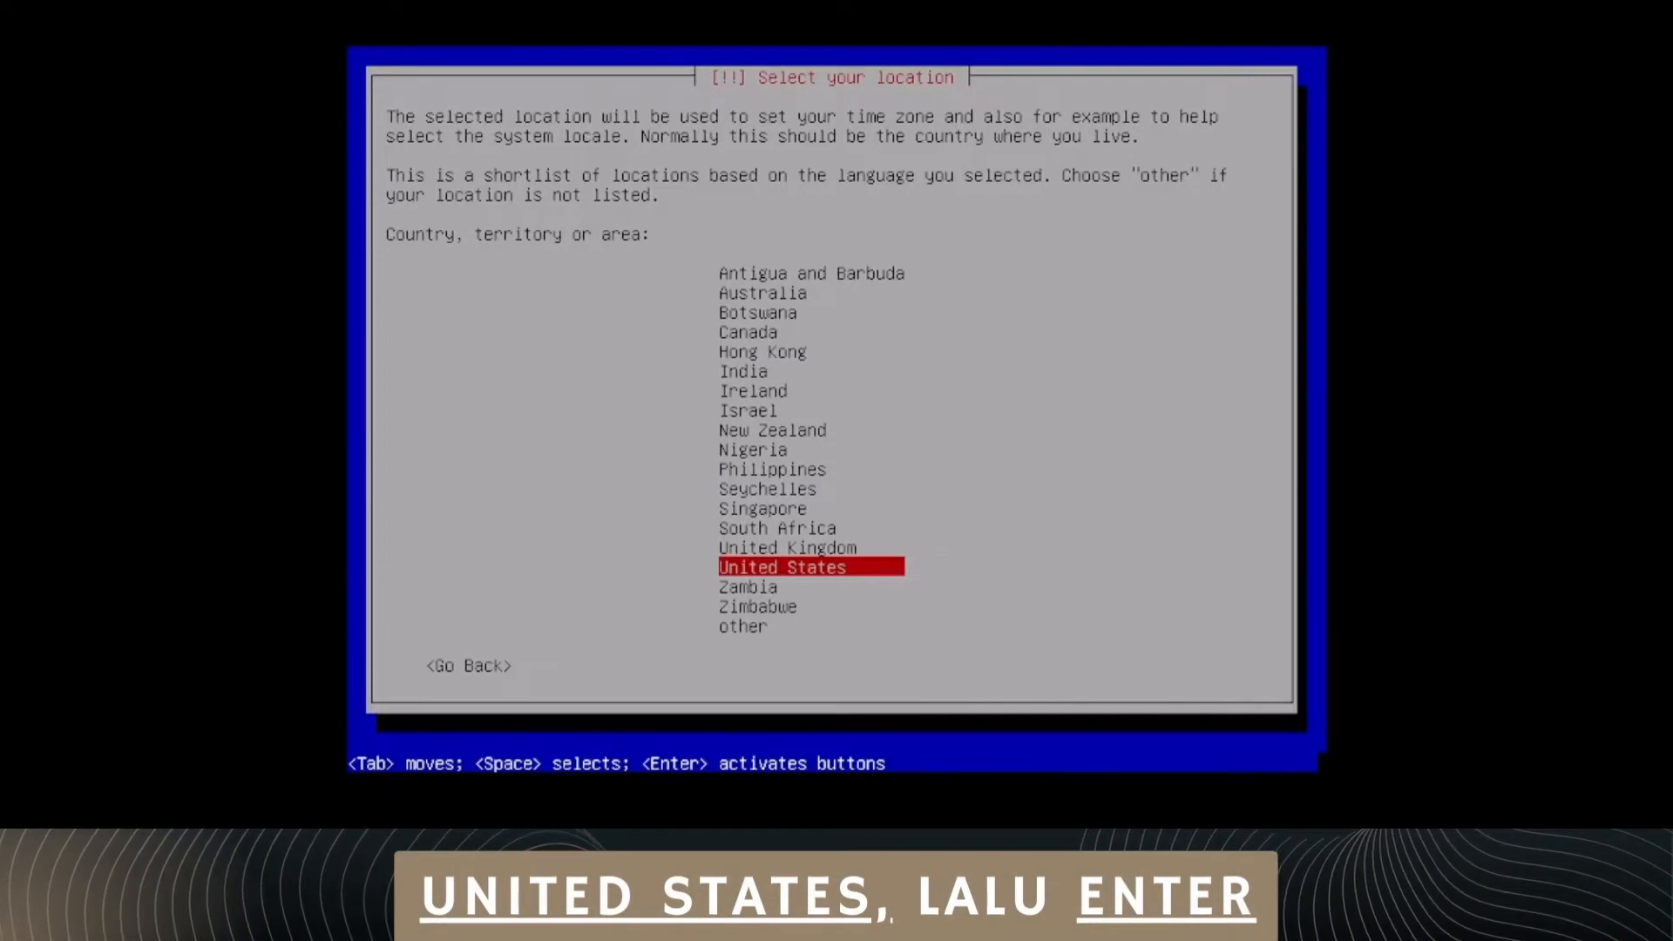
pyautogui.press('Return')
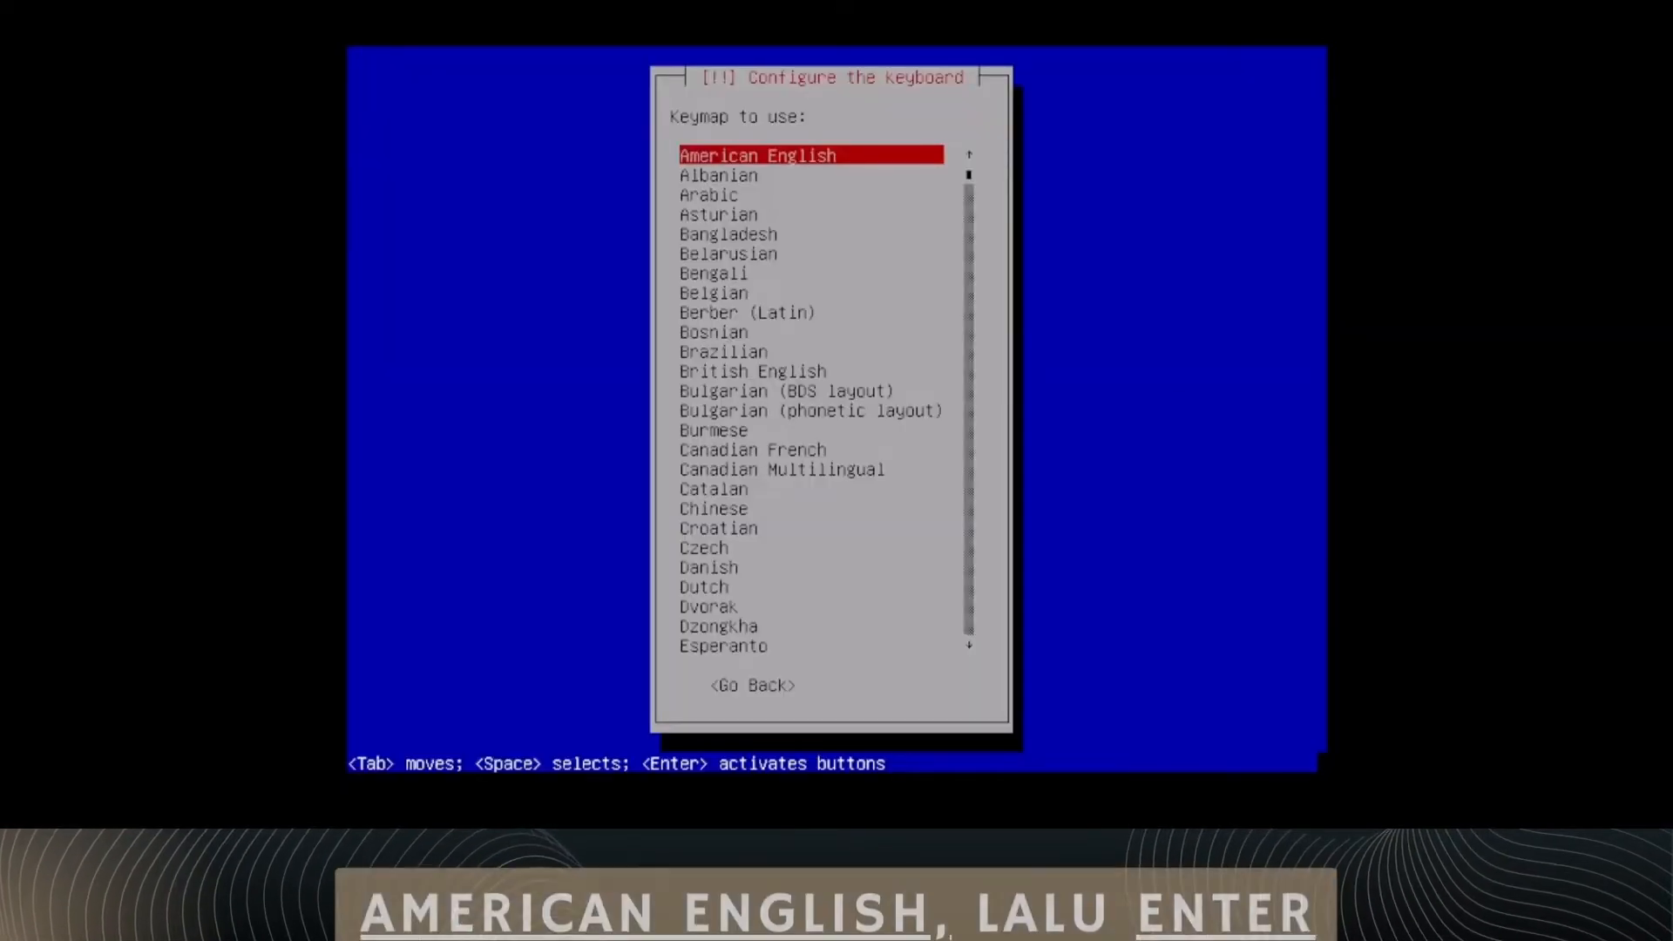
pyautogui.press('Down')
pyautogui.press('Up')
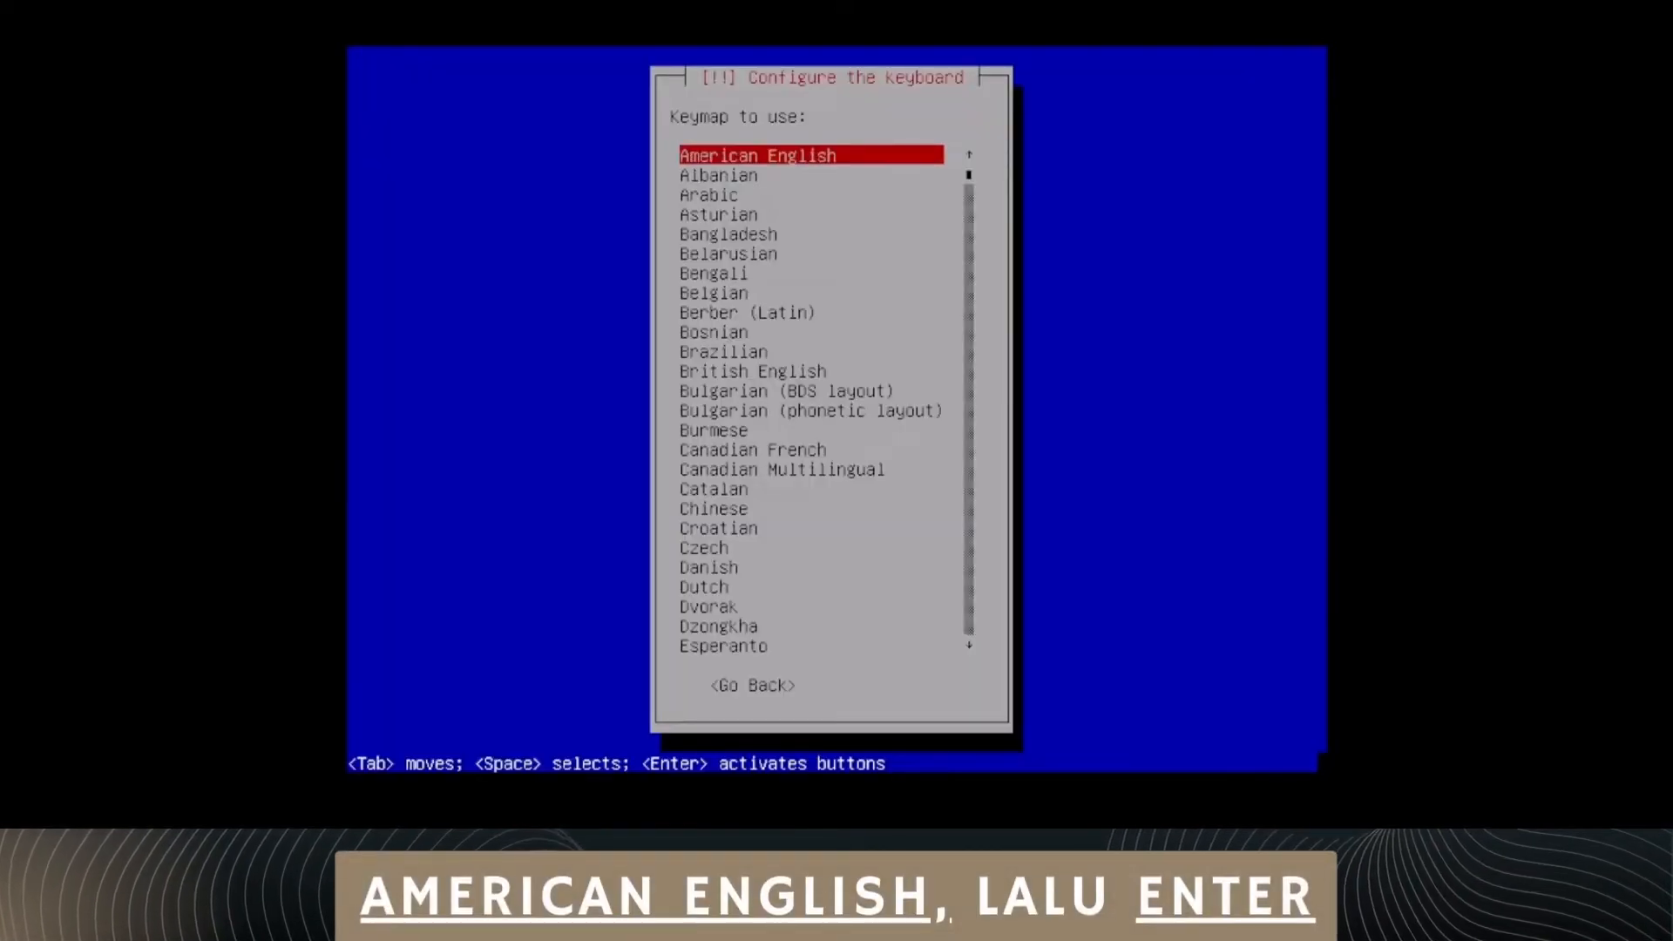
pyautogui.press('Return')
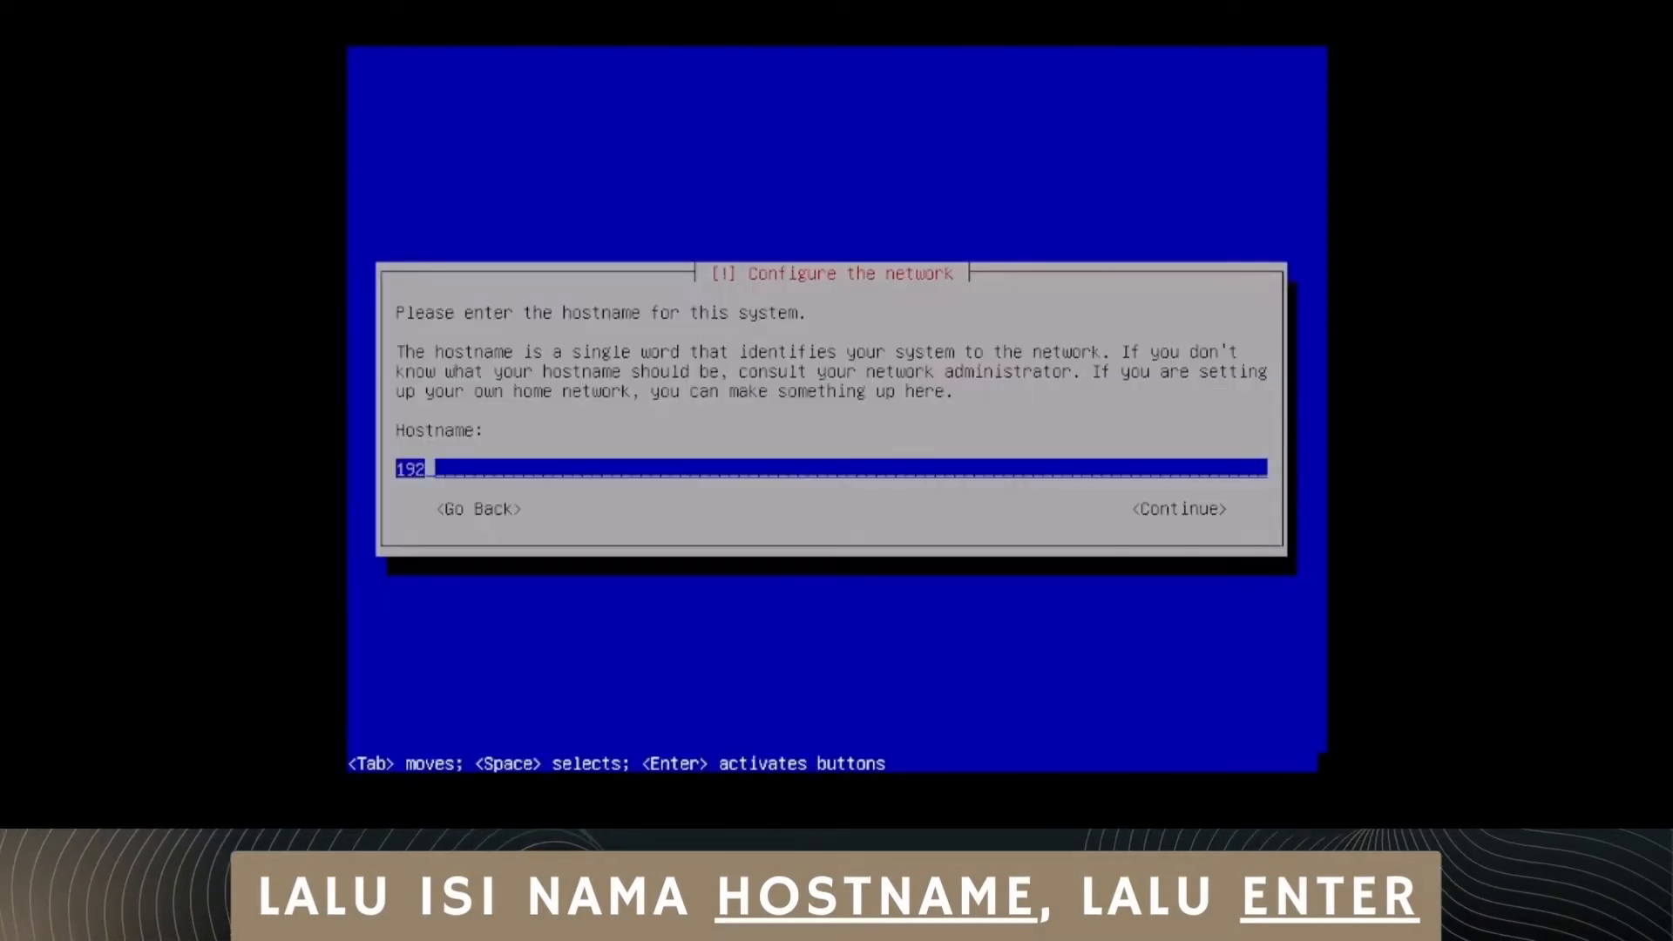
# Step: Set the system's hostname to kelompok4
pyautogui.press('BackSpace')
pyautogui.press('BackSpace')
pyautogui.press('BackSpace')
pyautogui.write('kelompok4')
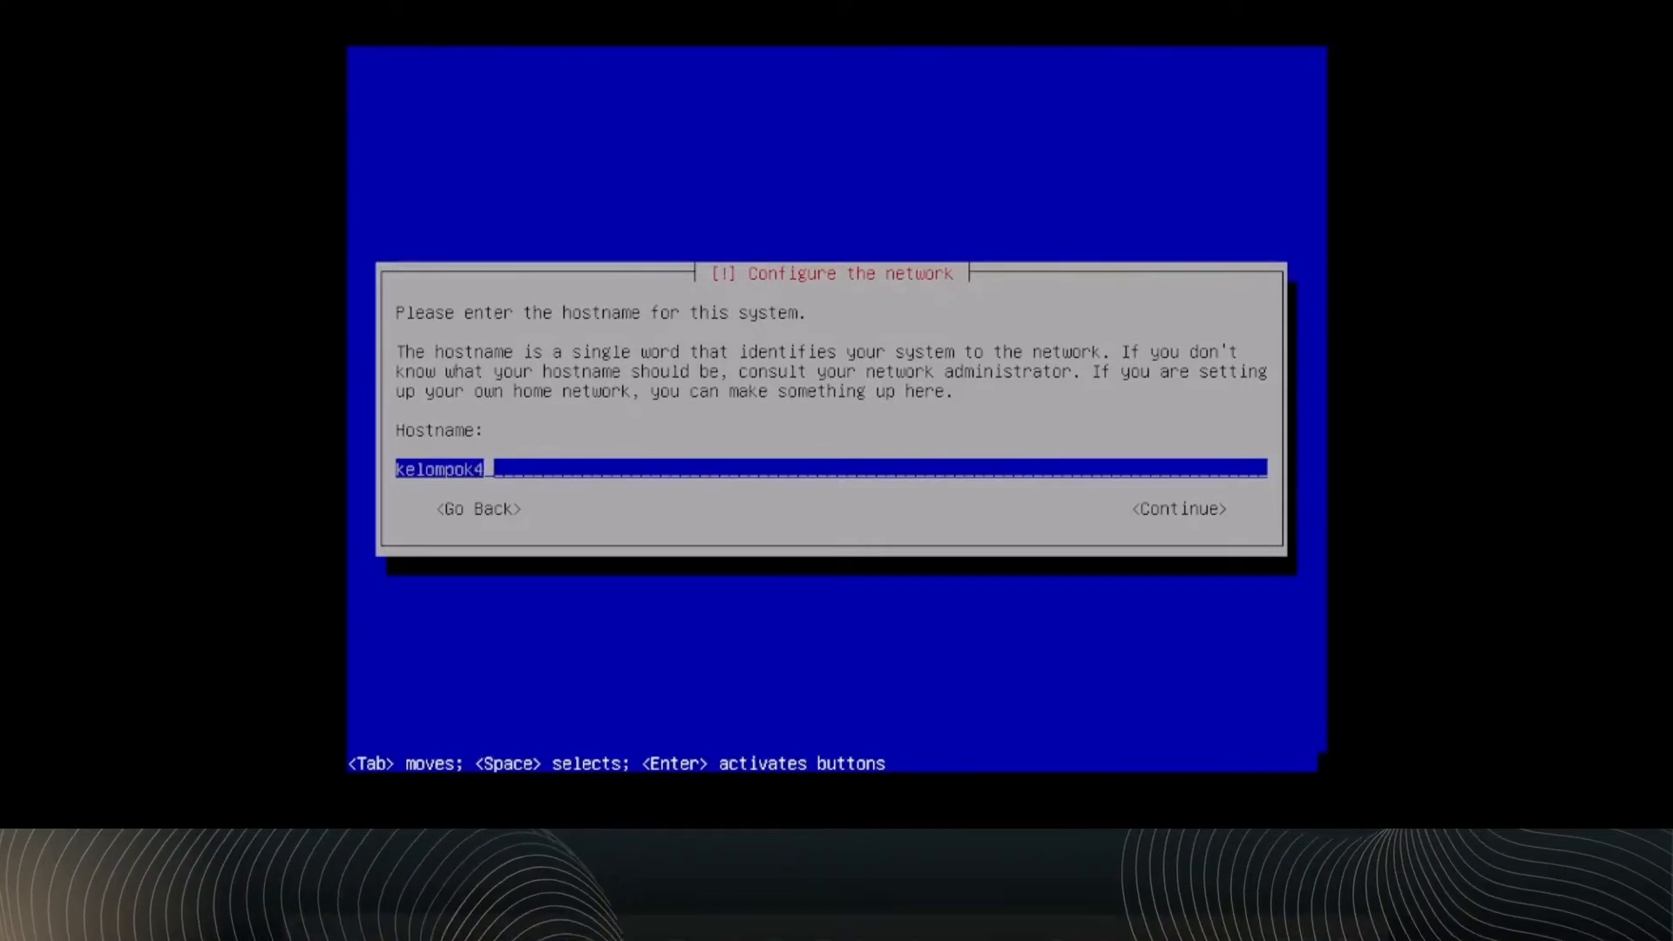
pyautogui.press('Return')
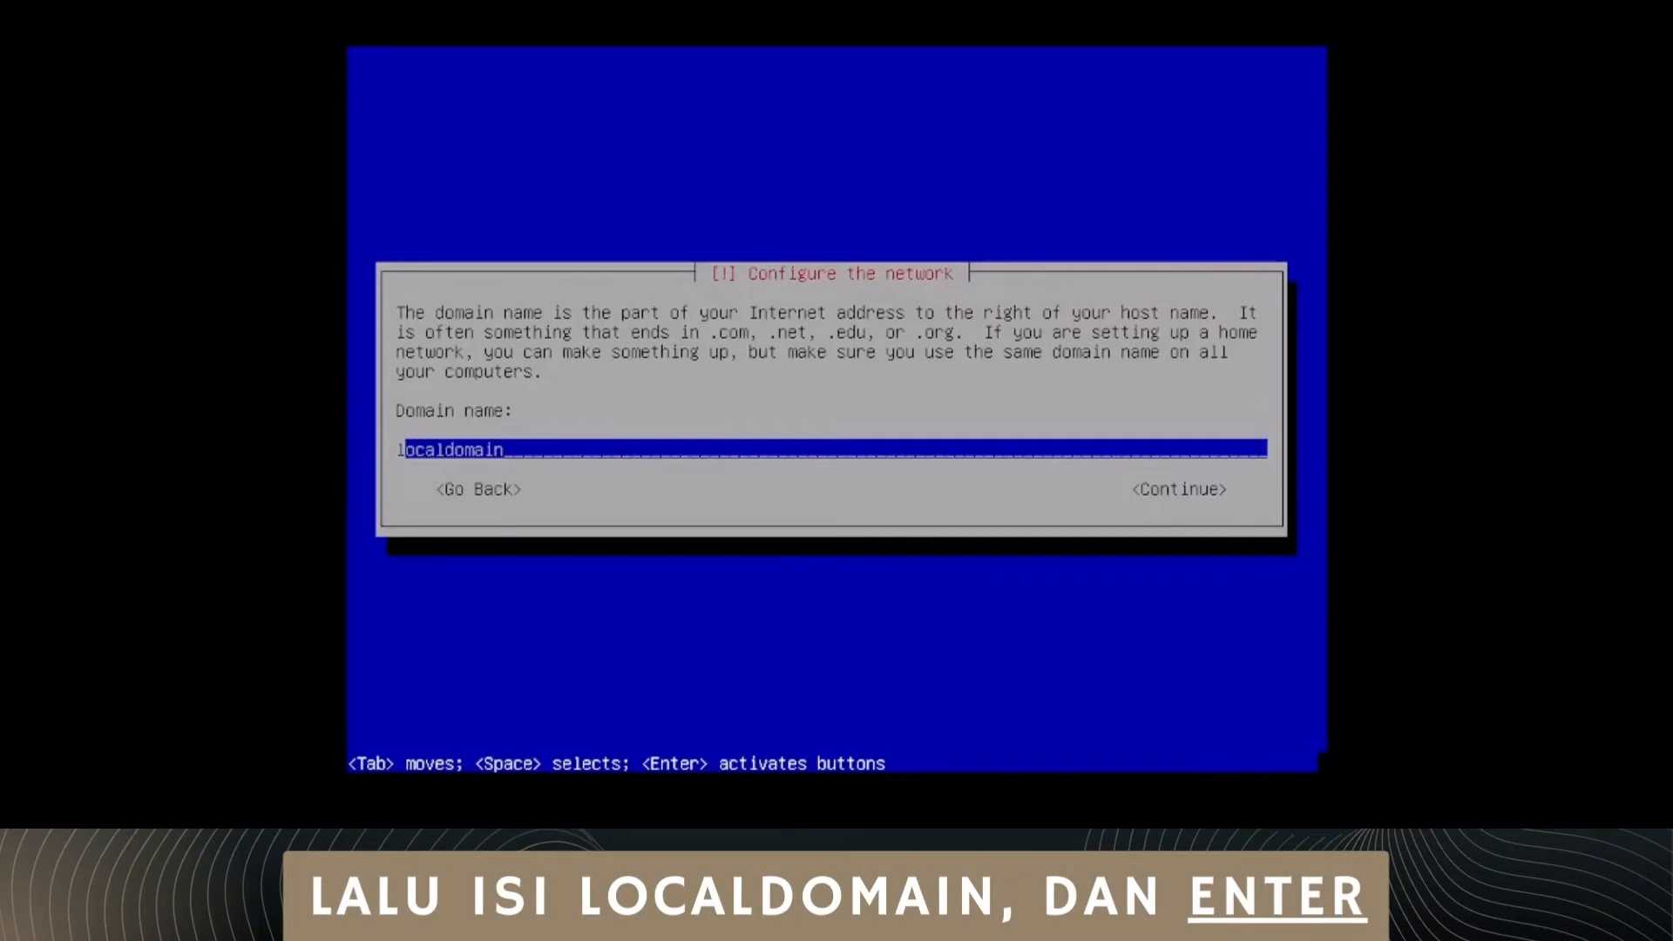
# Step: Set the network domain name to kelompok
pyautogui.press('Right')
pyautogui.press('Right')
pyautogui.press('Right')
pyautogui.press('Right')
pyautogui.press('Right')
pyautogui.press('Right')
pyautogui.press('Right')
pyautogui.press('Right')
pyautogui.press('Right')
pyautogui.press('Right')
pyautogui.press('Right')
pyautogui.press('BackSpace')
pyautogui.press('BackSpace')
pyautogui.press('BackSpace')
pyautogui.press('BackSpace')
pyautogui.press('BackSpace')
pyautogui.press('BackSpace')
pyautogui.press('BackSpace')
pyautogui.press('BackSpace')
pyautogui.press('BackSpace')
pyautogui.press('BackSpace')
pyautogui.press('BackSpace')
pyautogui.write('kelompok')
pyautogui.press('Return')
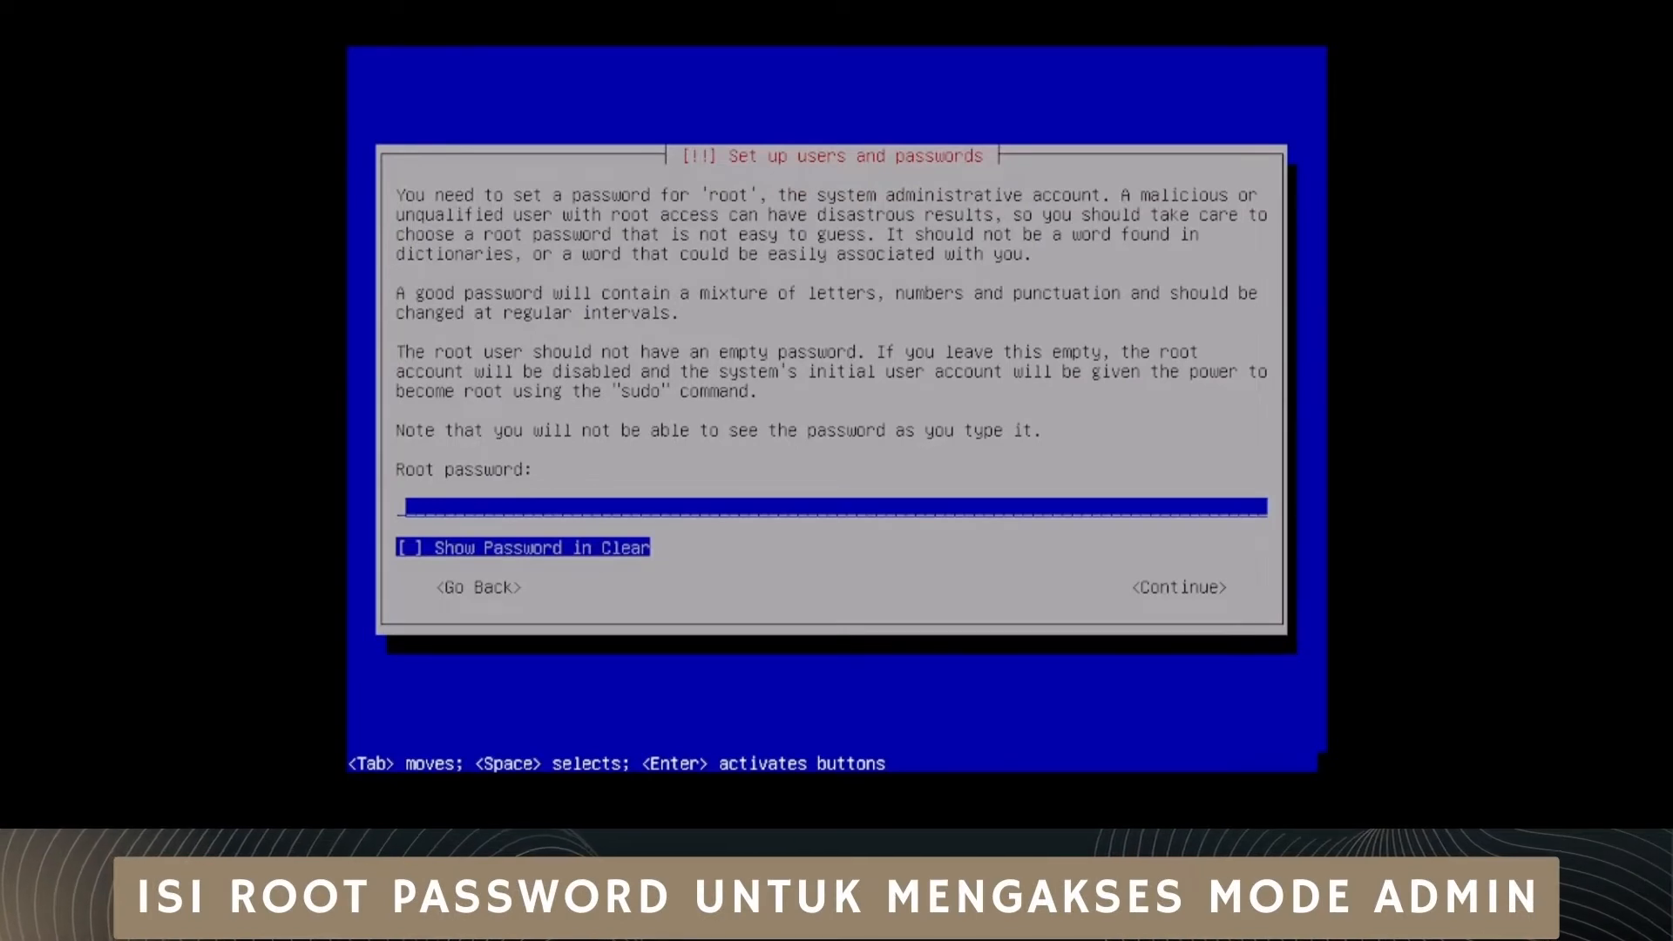
# Step: Enter the root password and repeat it for verification
pyautogui.write('****')
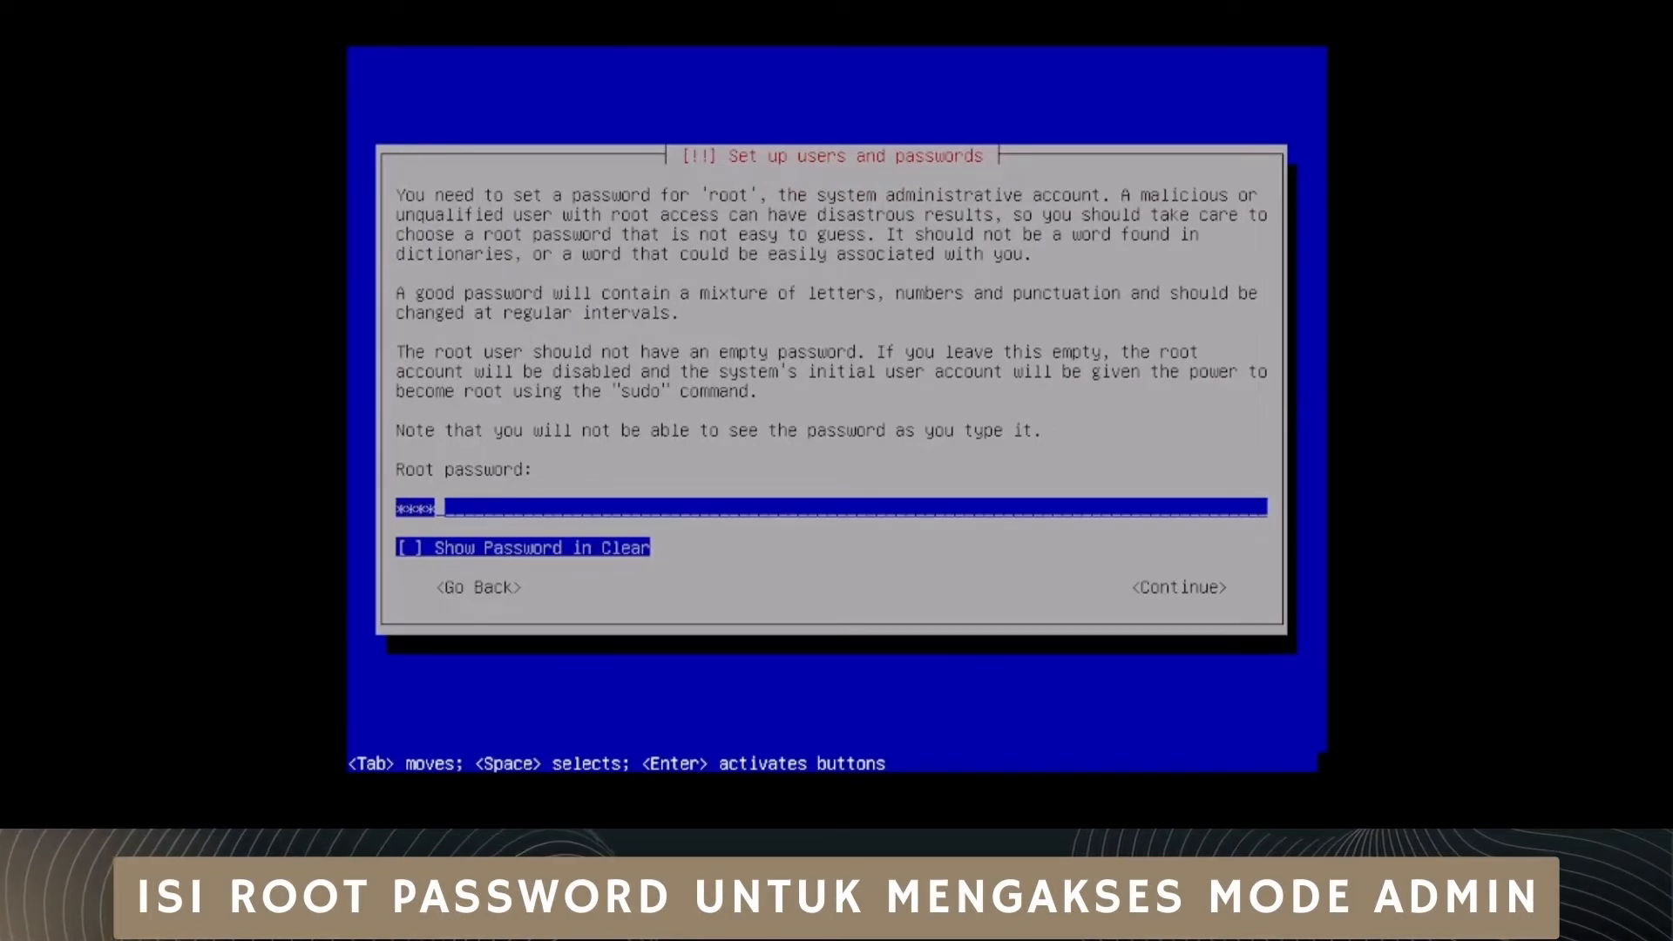
pyautogui.press('Return')
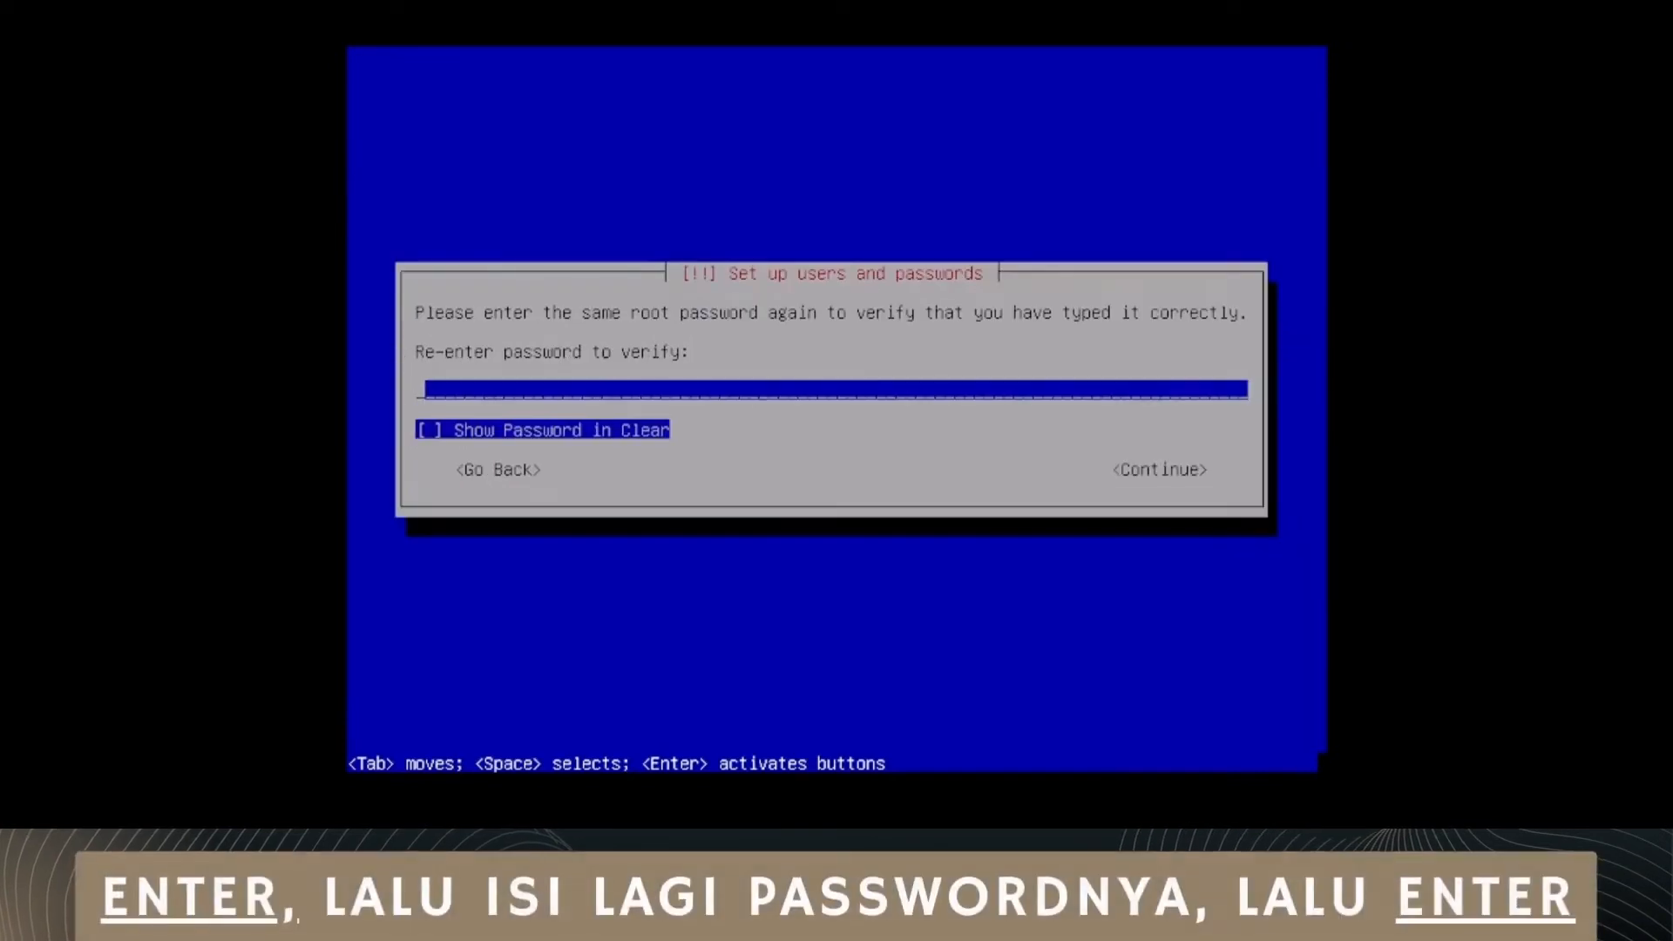
pyautogui.write('****')
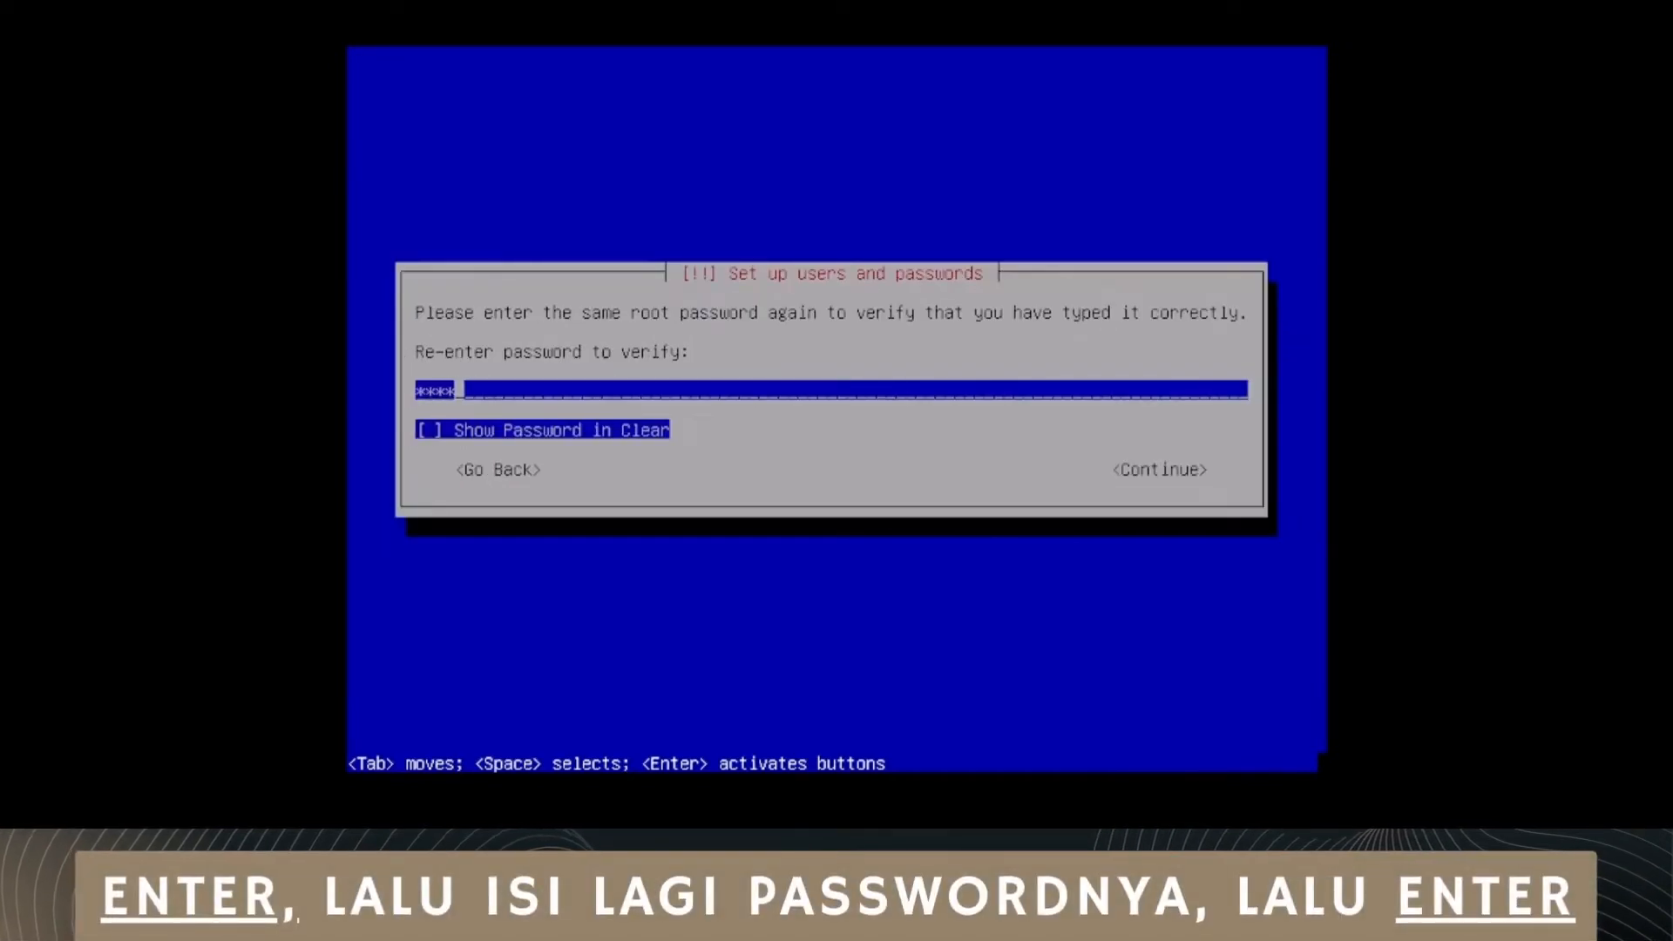
pyautogui.press('Return')
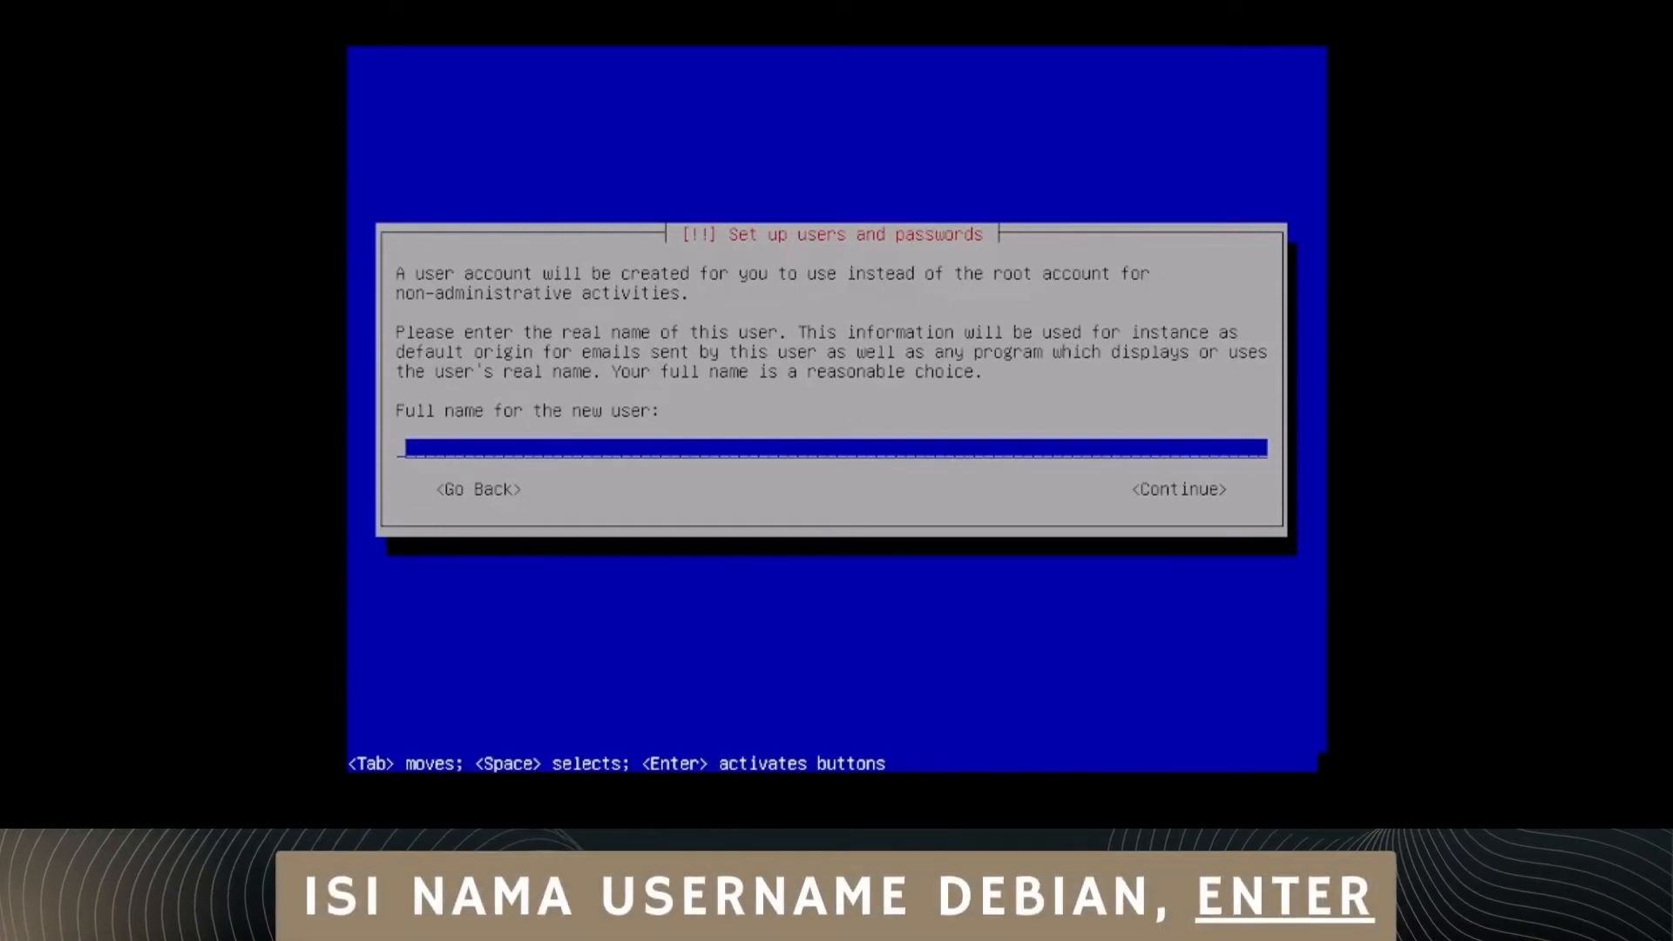
# Step: Set the new user's full name to Kelompok 4 and add a digit to the suggested username kelompok
pyautogui.write('ke')
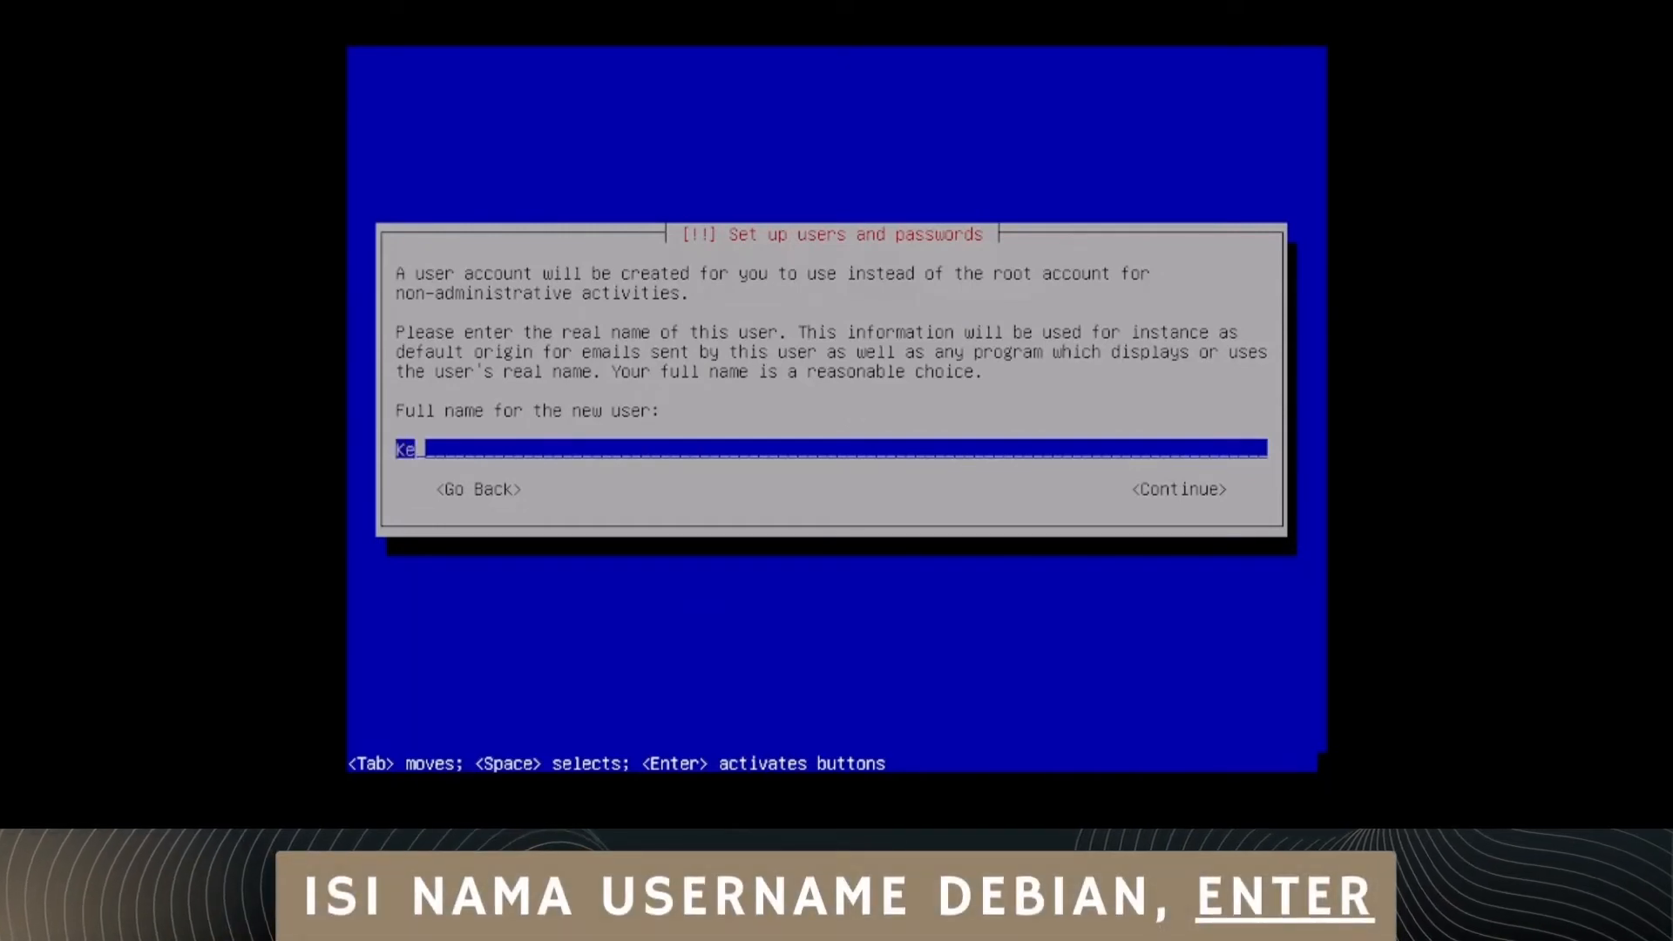
pyautogui.write('lompok 4')
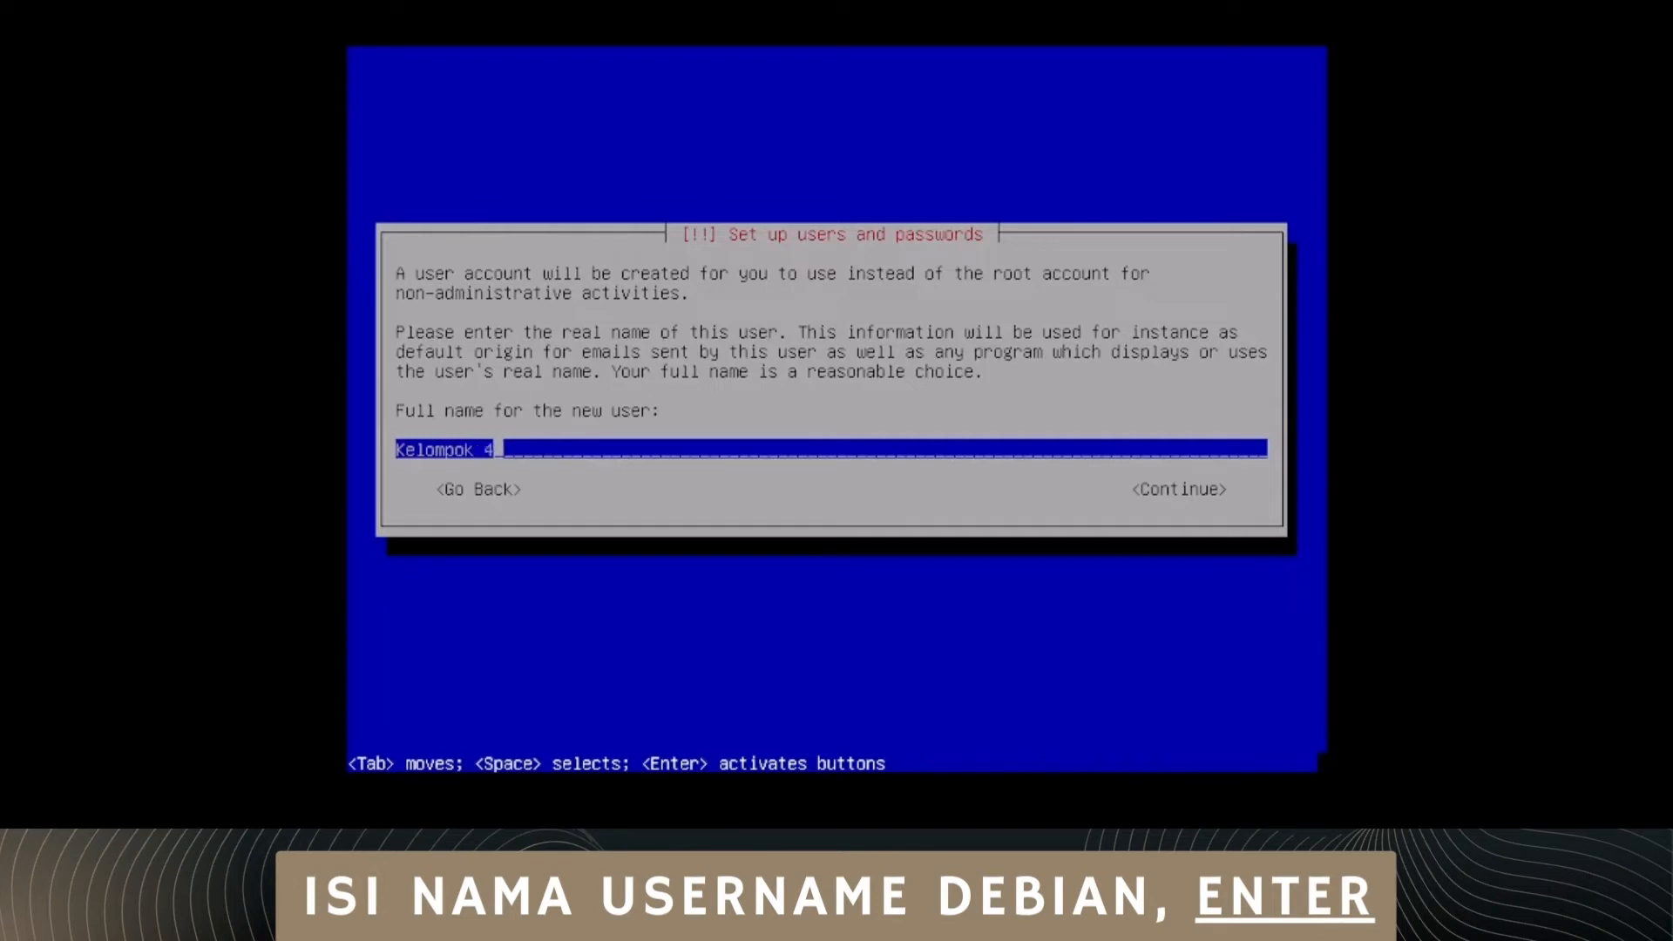
pyautogui.press('Return')
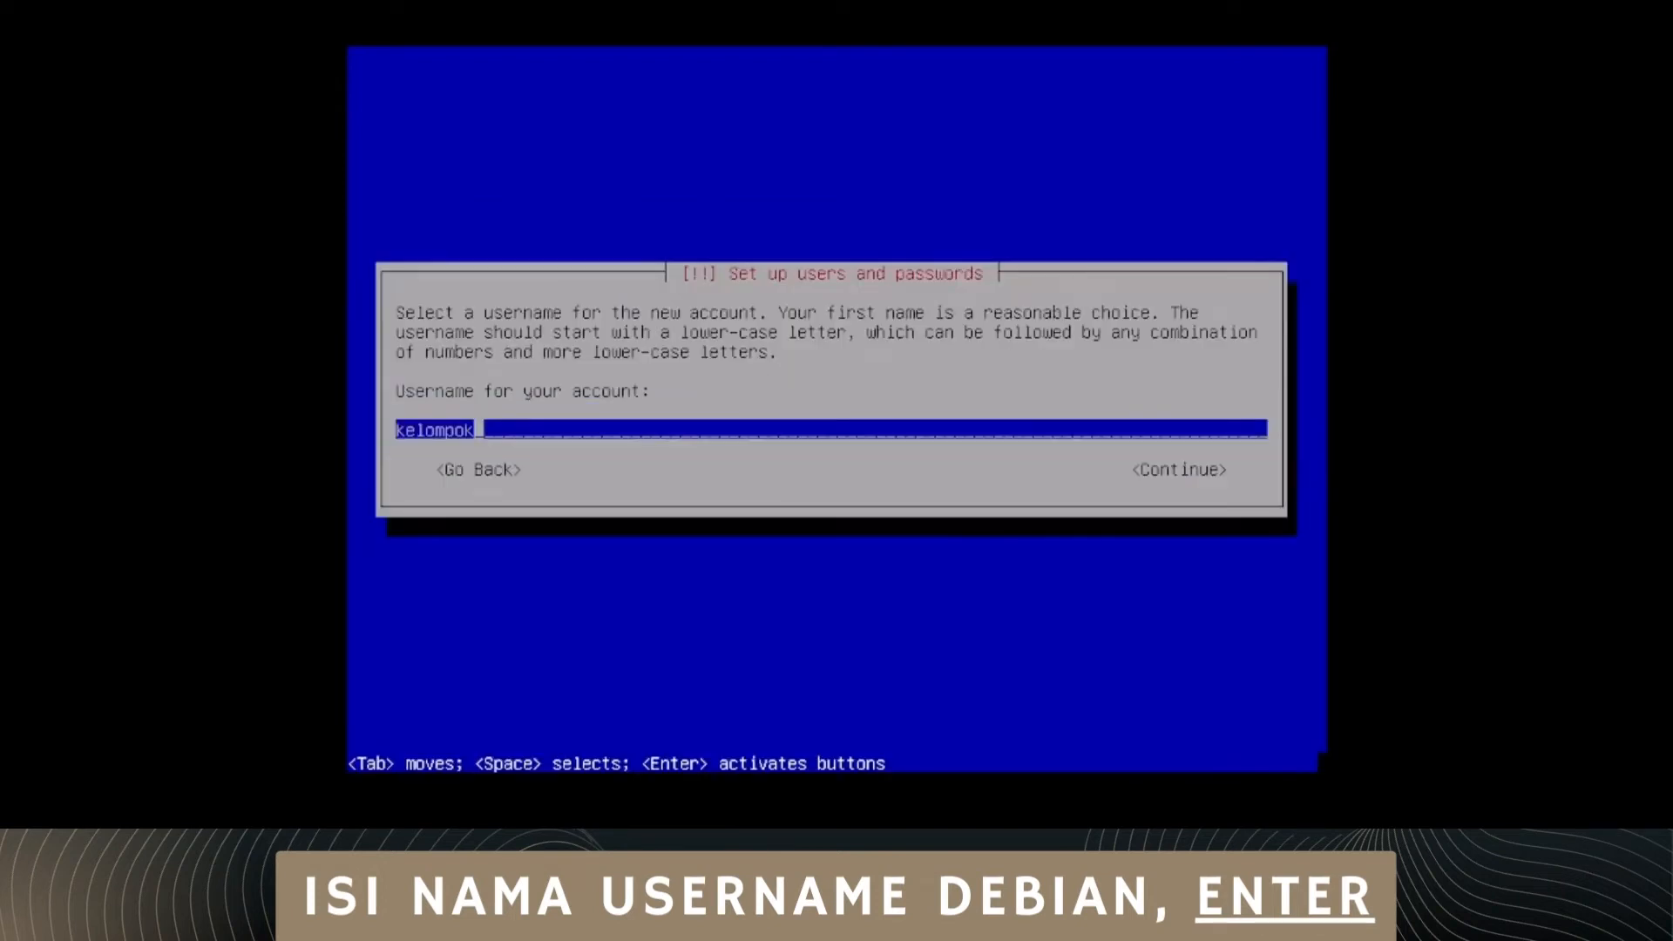
pyautogui.write('3')
pyautogui.press('Return')
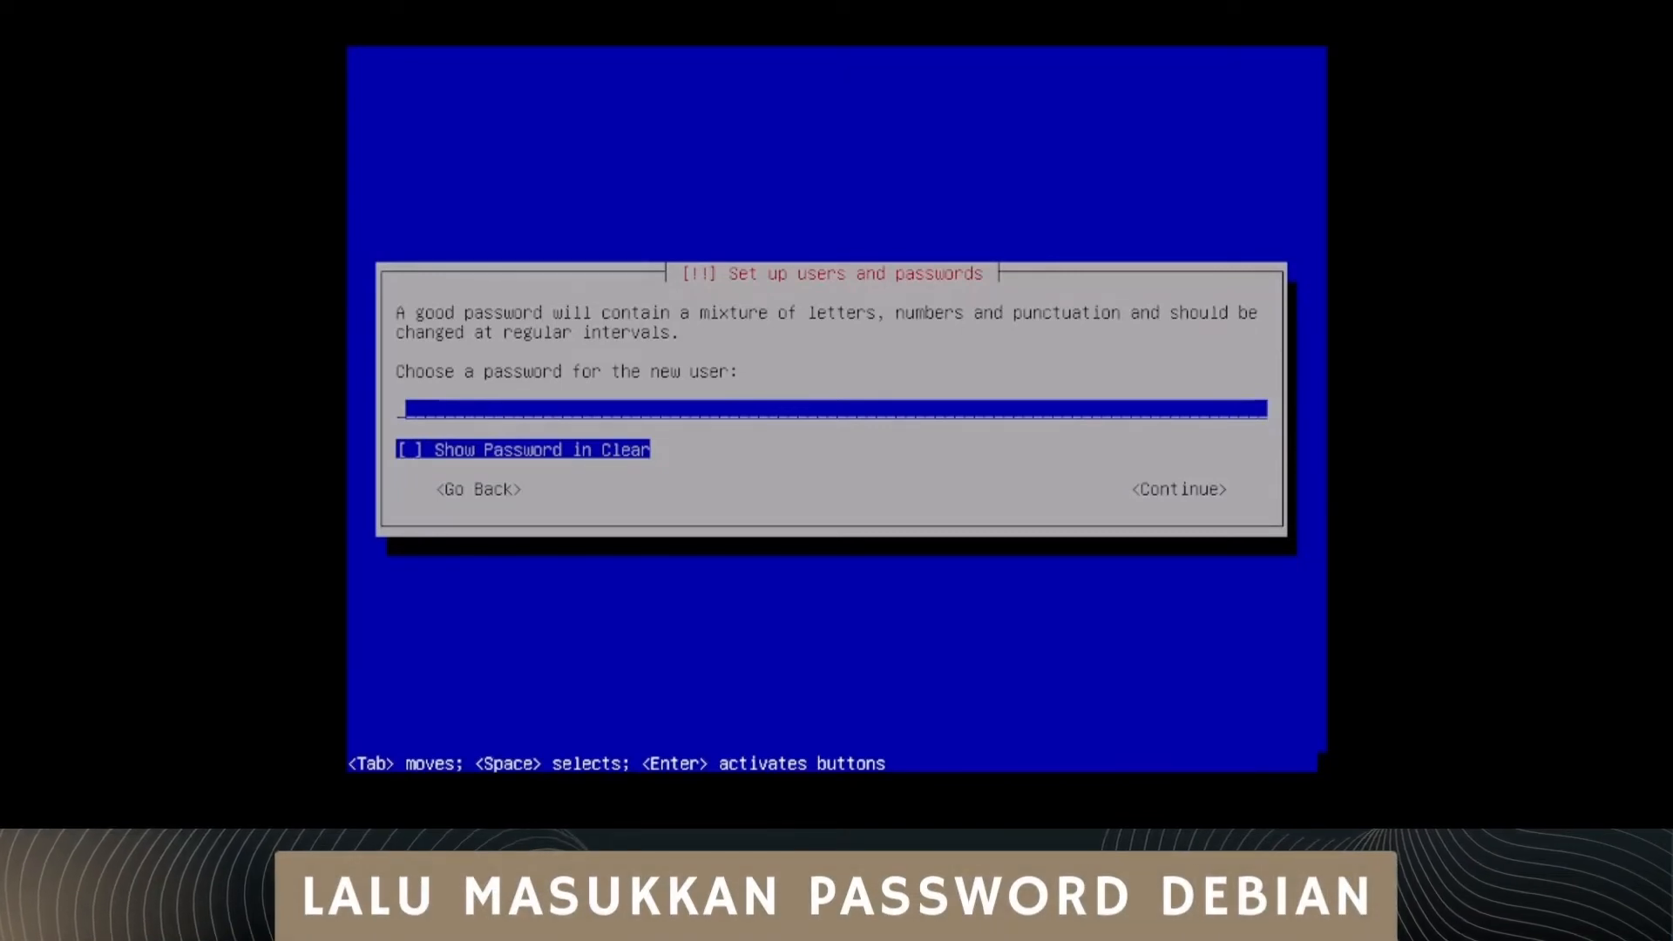
# Step: Enter the new user's account password and repeat it for verification
pyautogui.write('****')
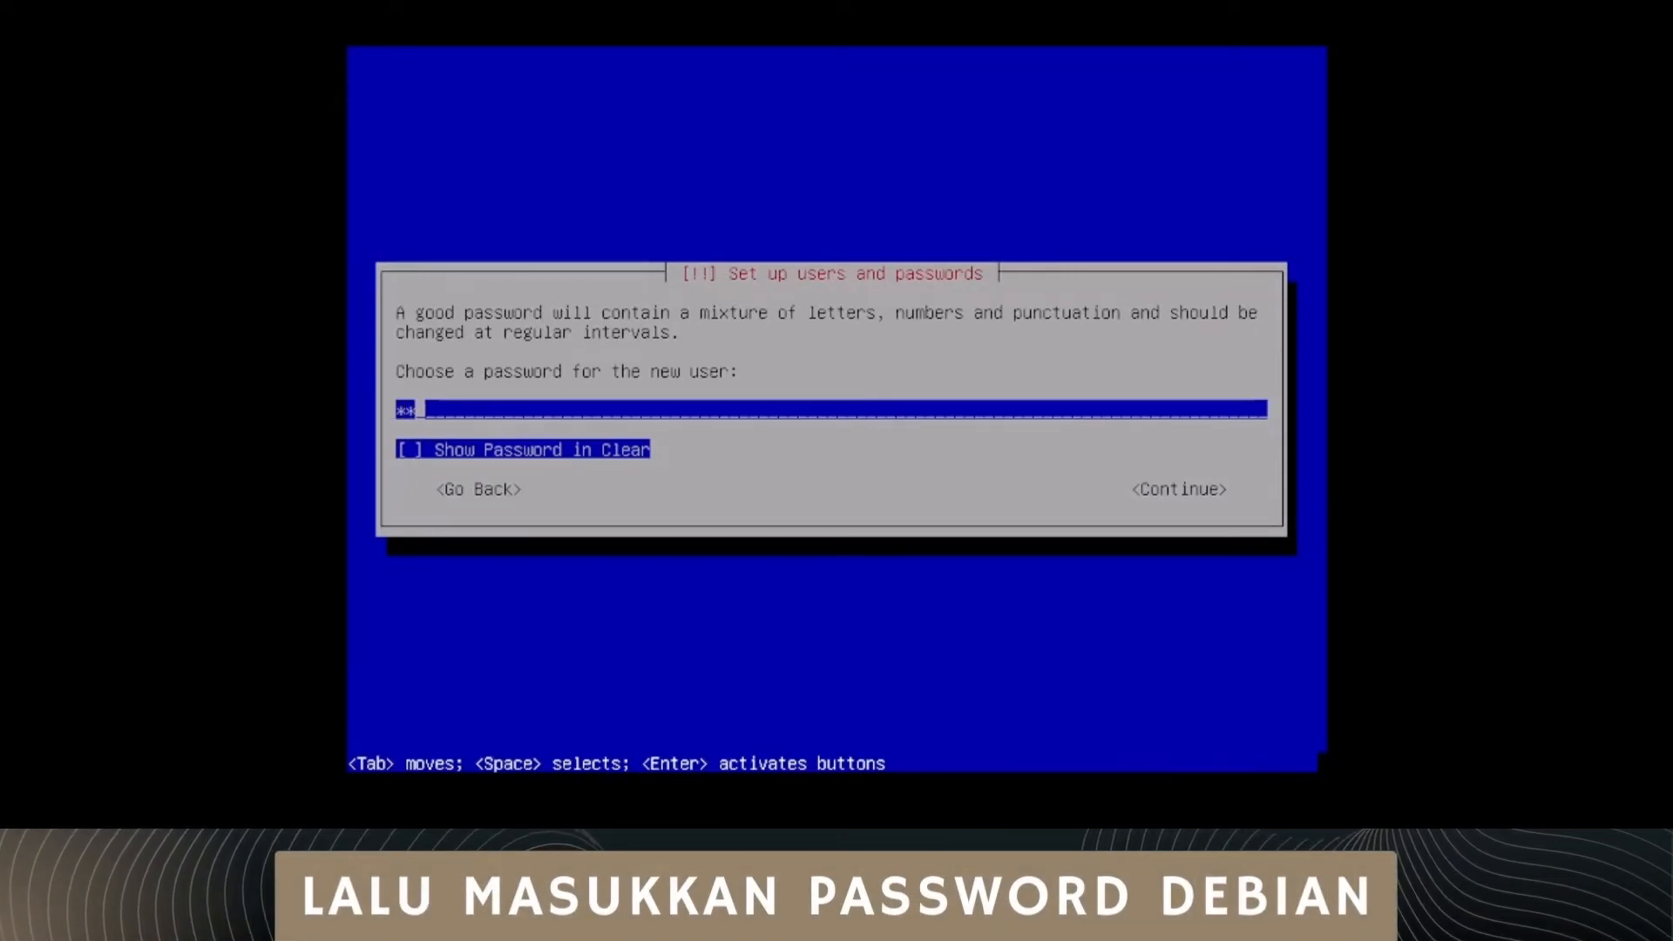
pyautogui.press('Return')
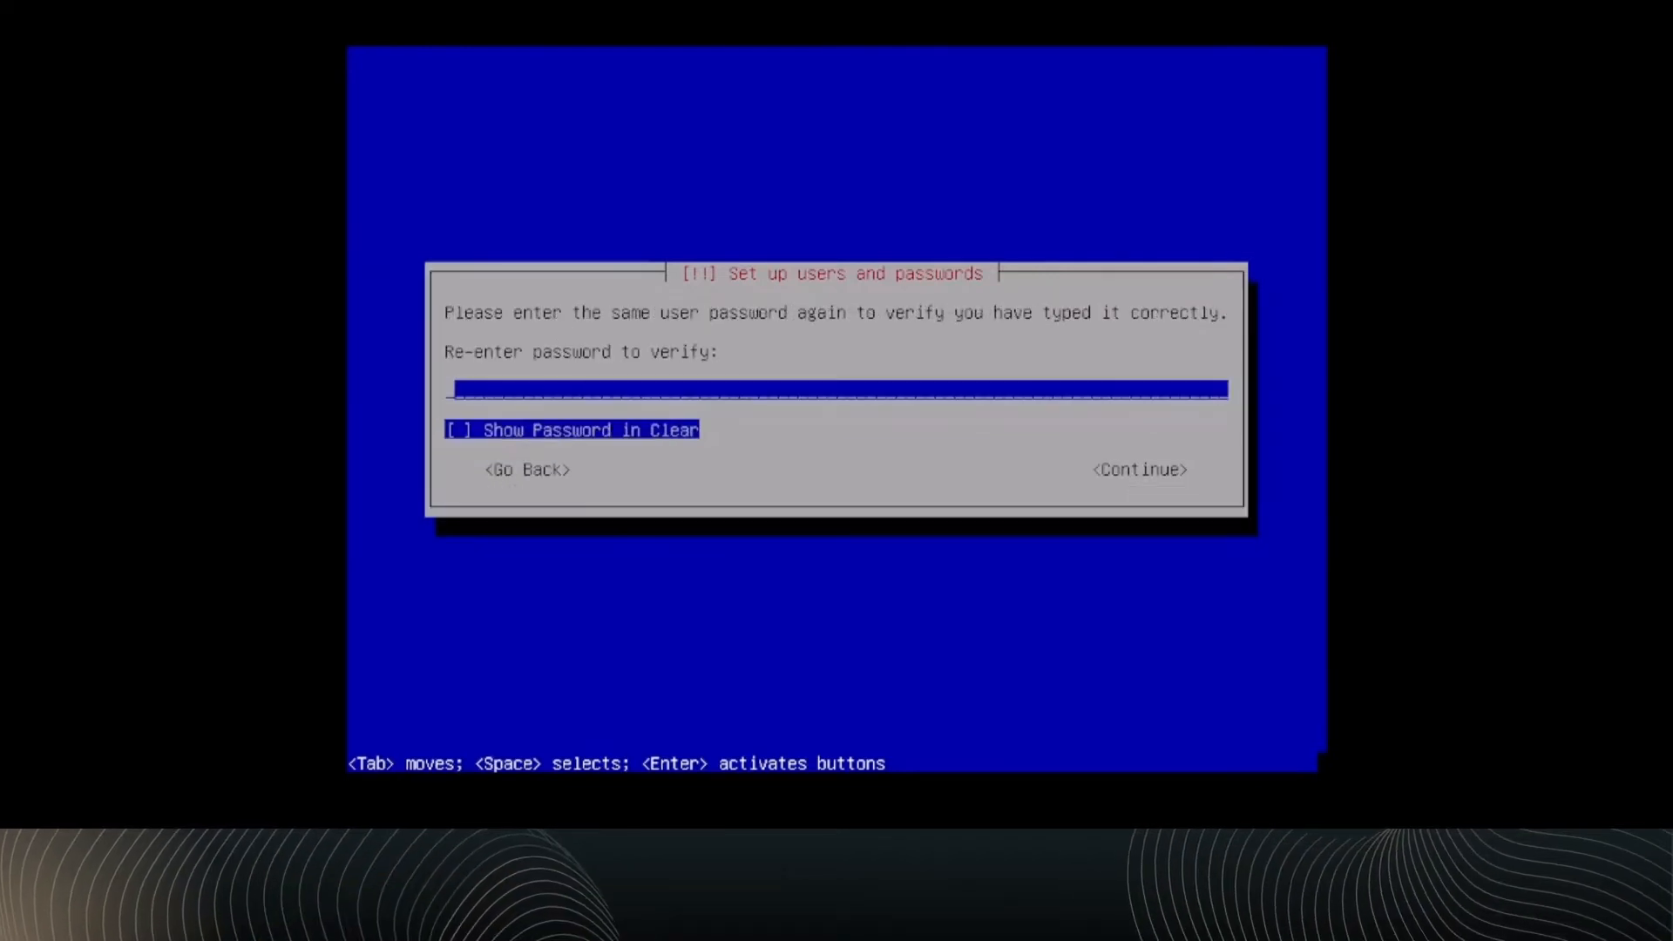
pyautogui.write('****')
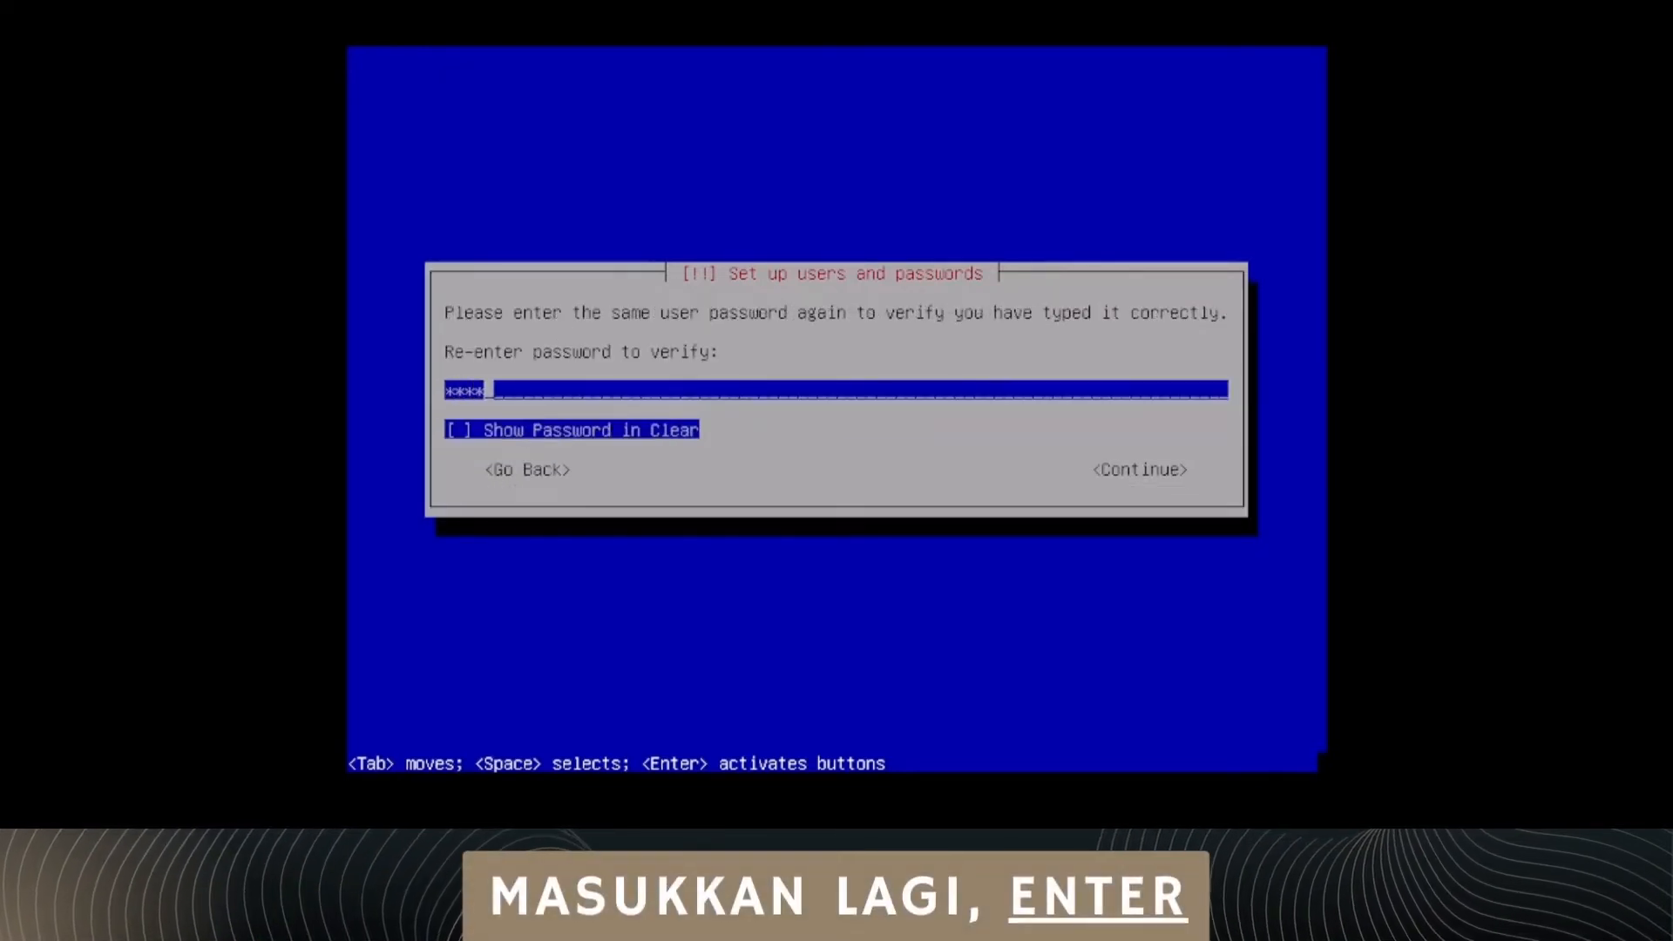
pyautogui.press('Return')
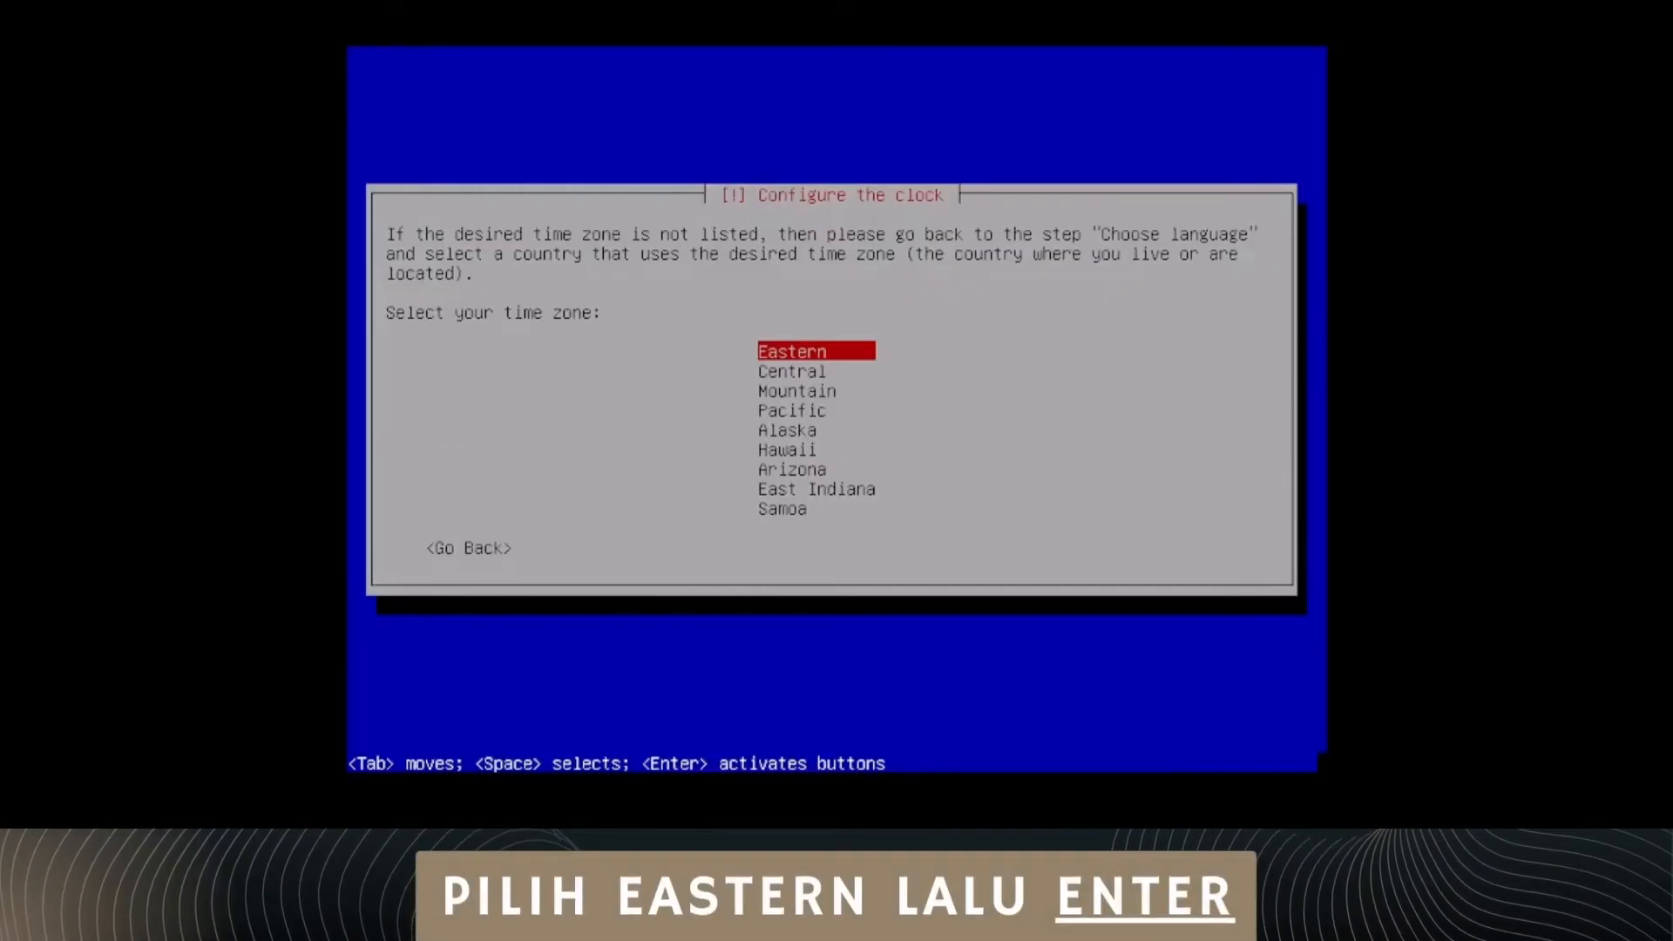
# Step: Choose the Eastern time zone, and partition the entire sda disk with guided partitioning, all files in one partition, writing the changes to disk
pyautogui.press('Return')
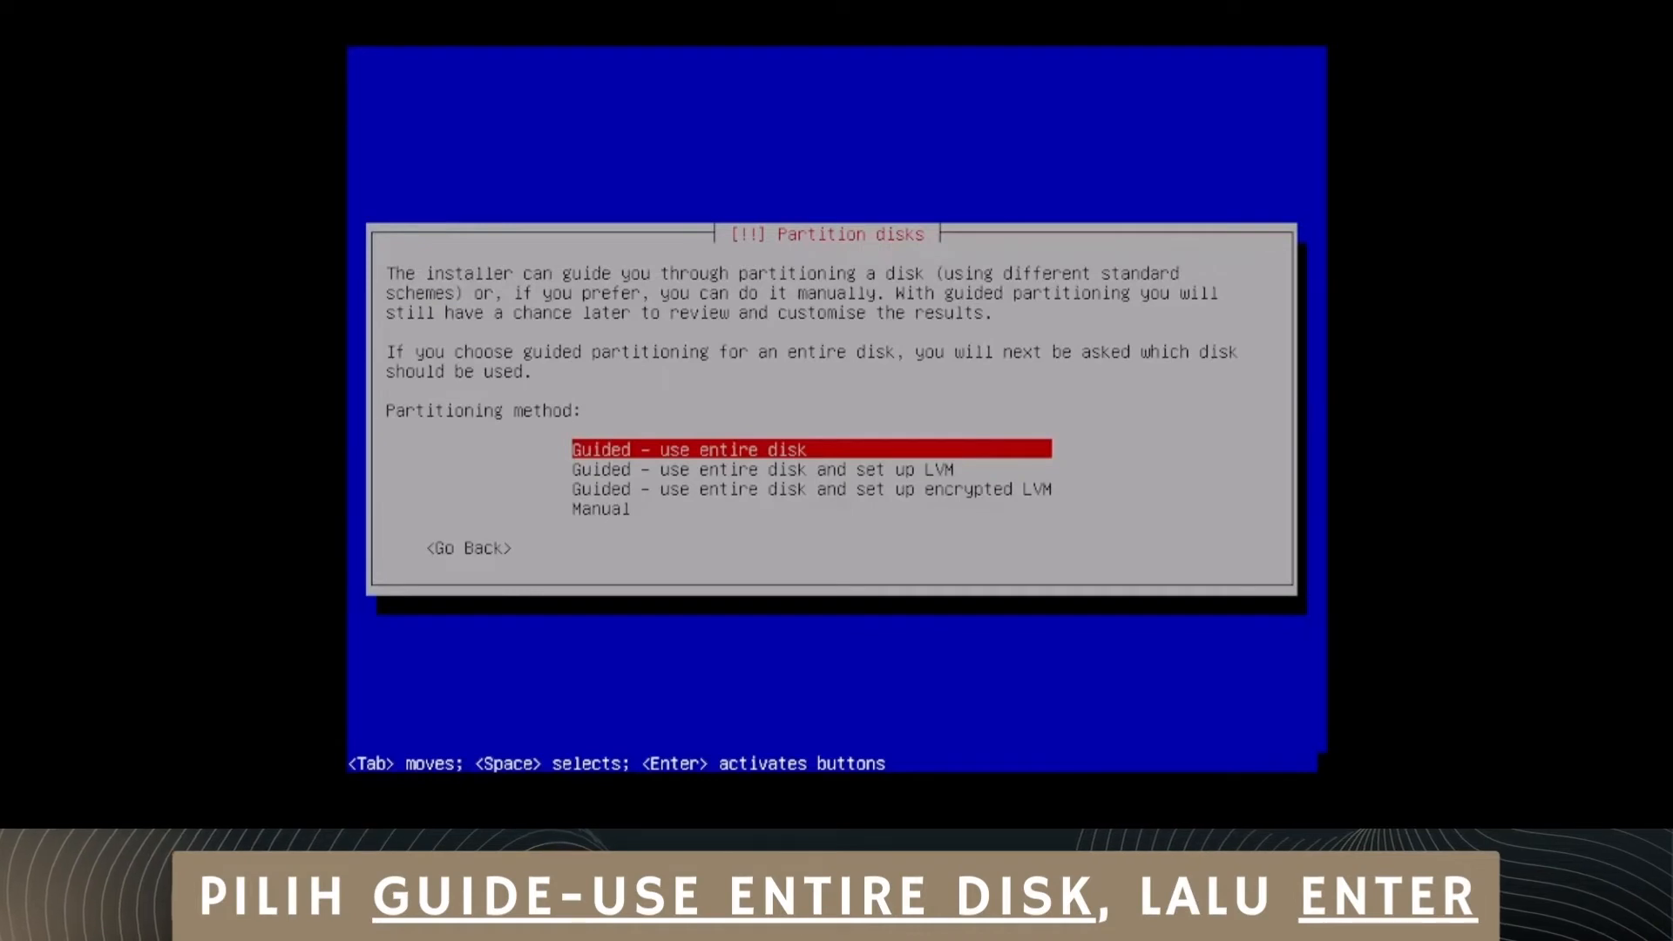
pyautogui.press('Return')
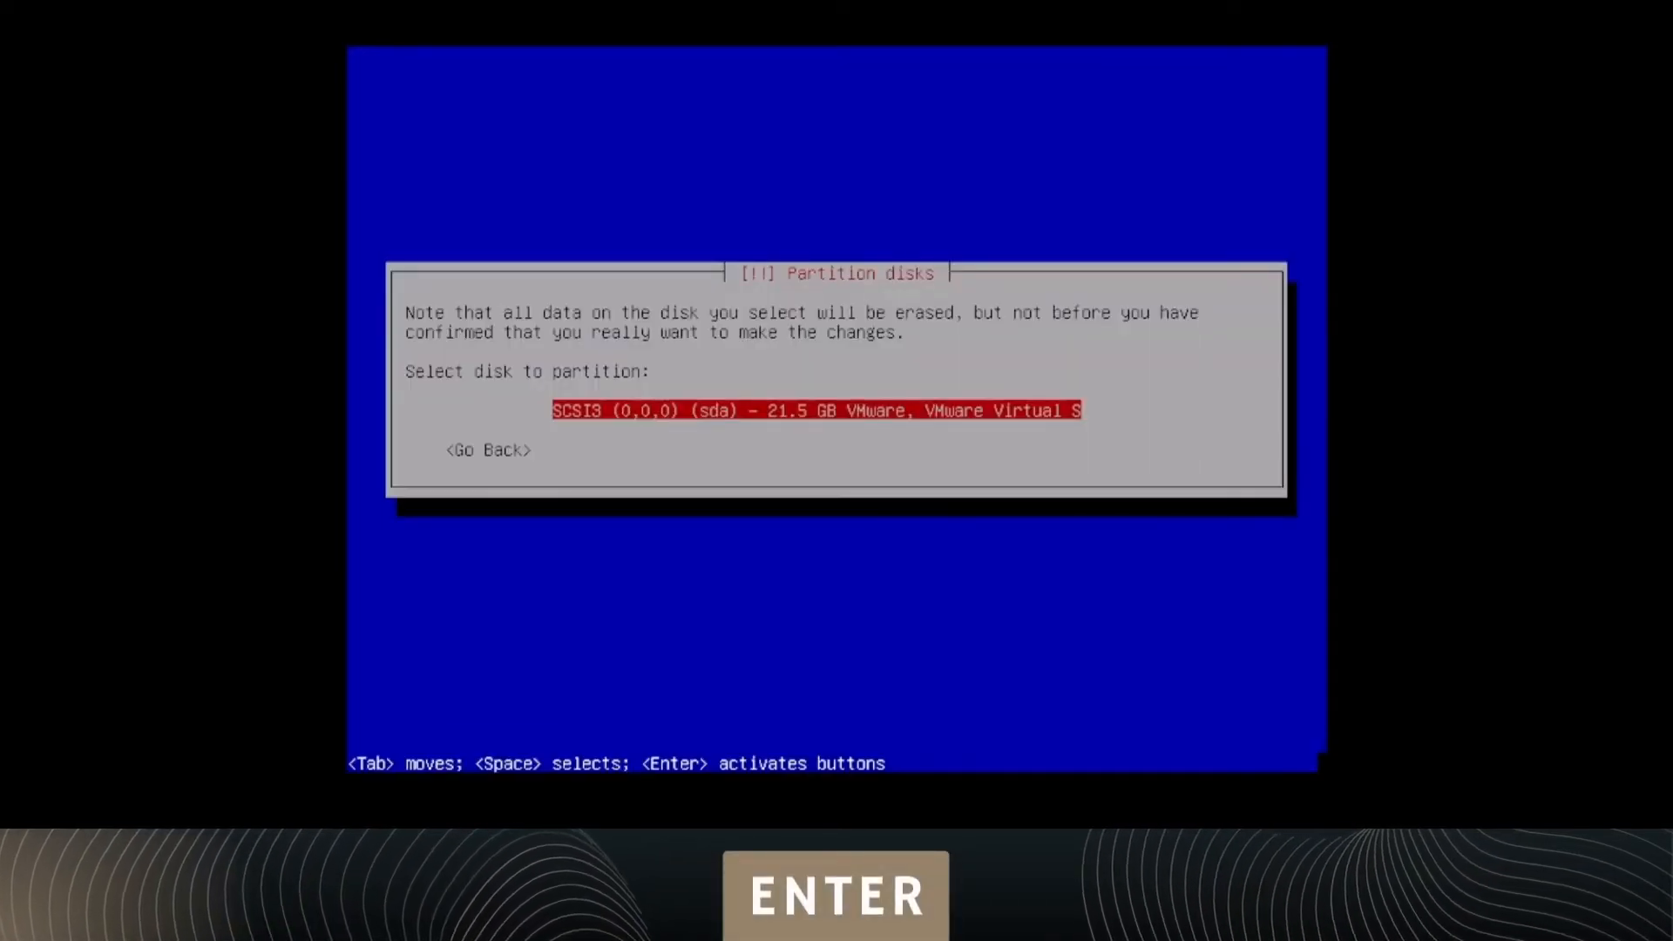
pyautogui.press('Return')
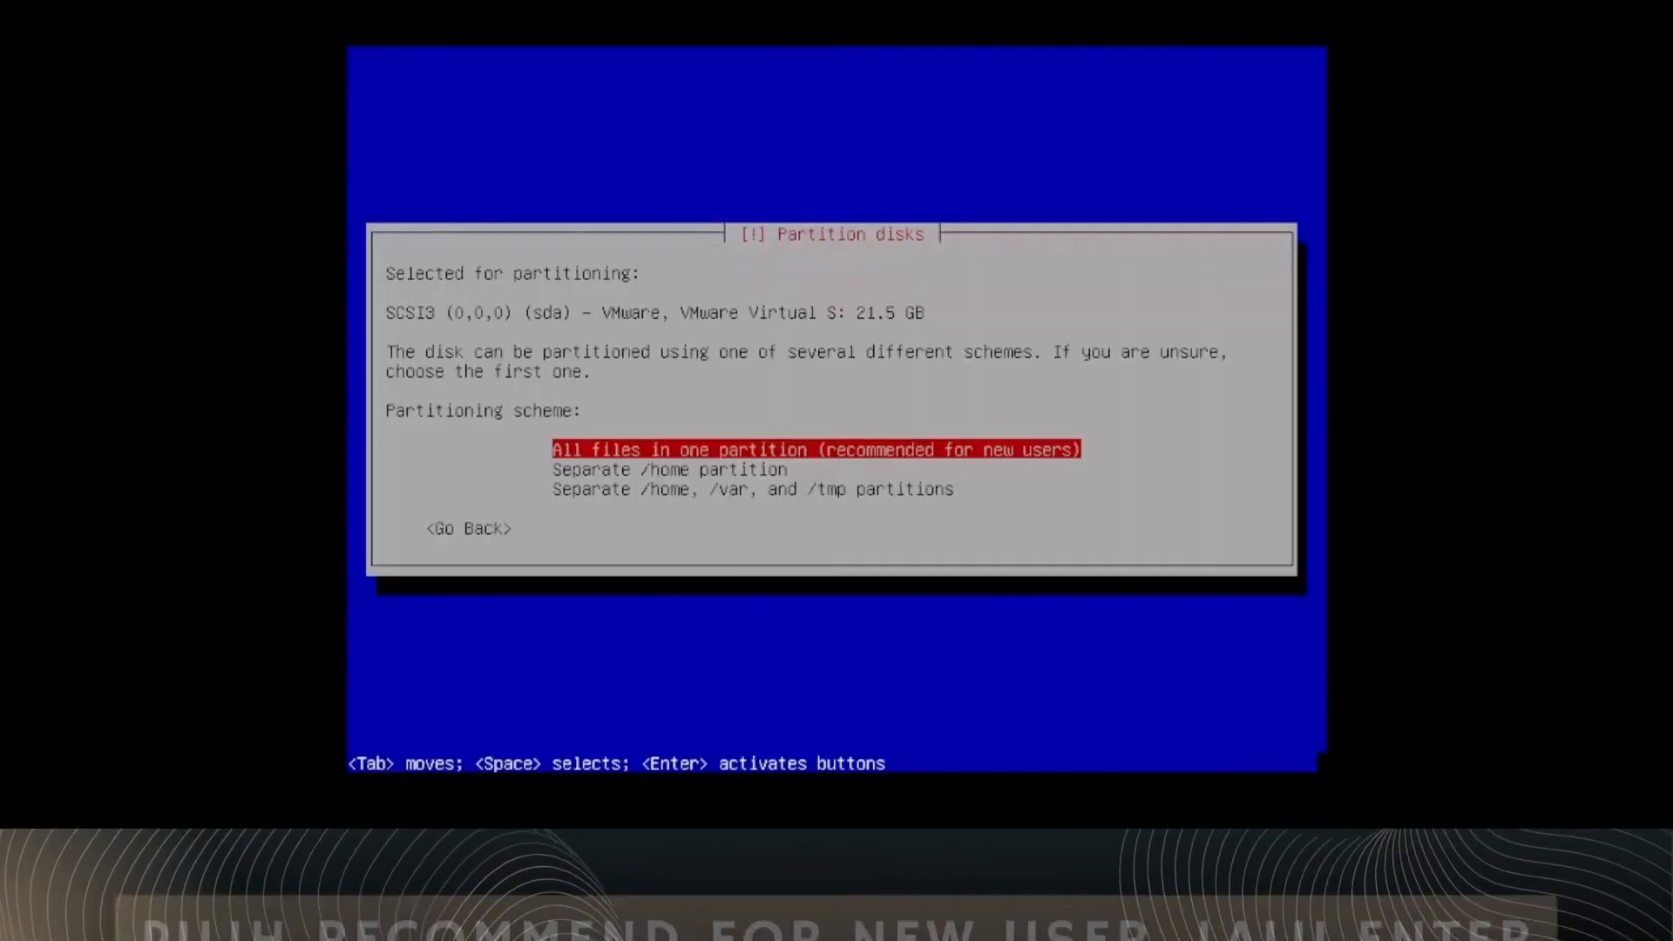
pyautogui.press('Return')
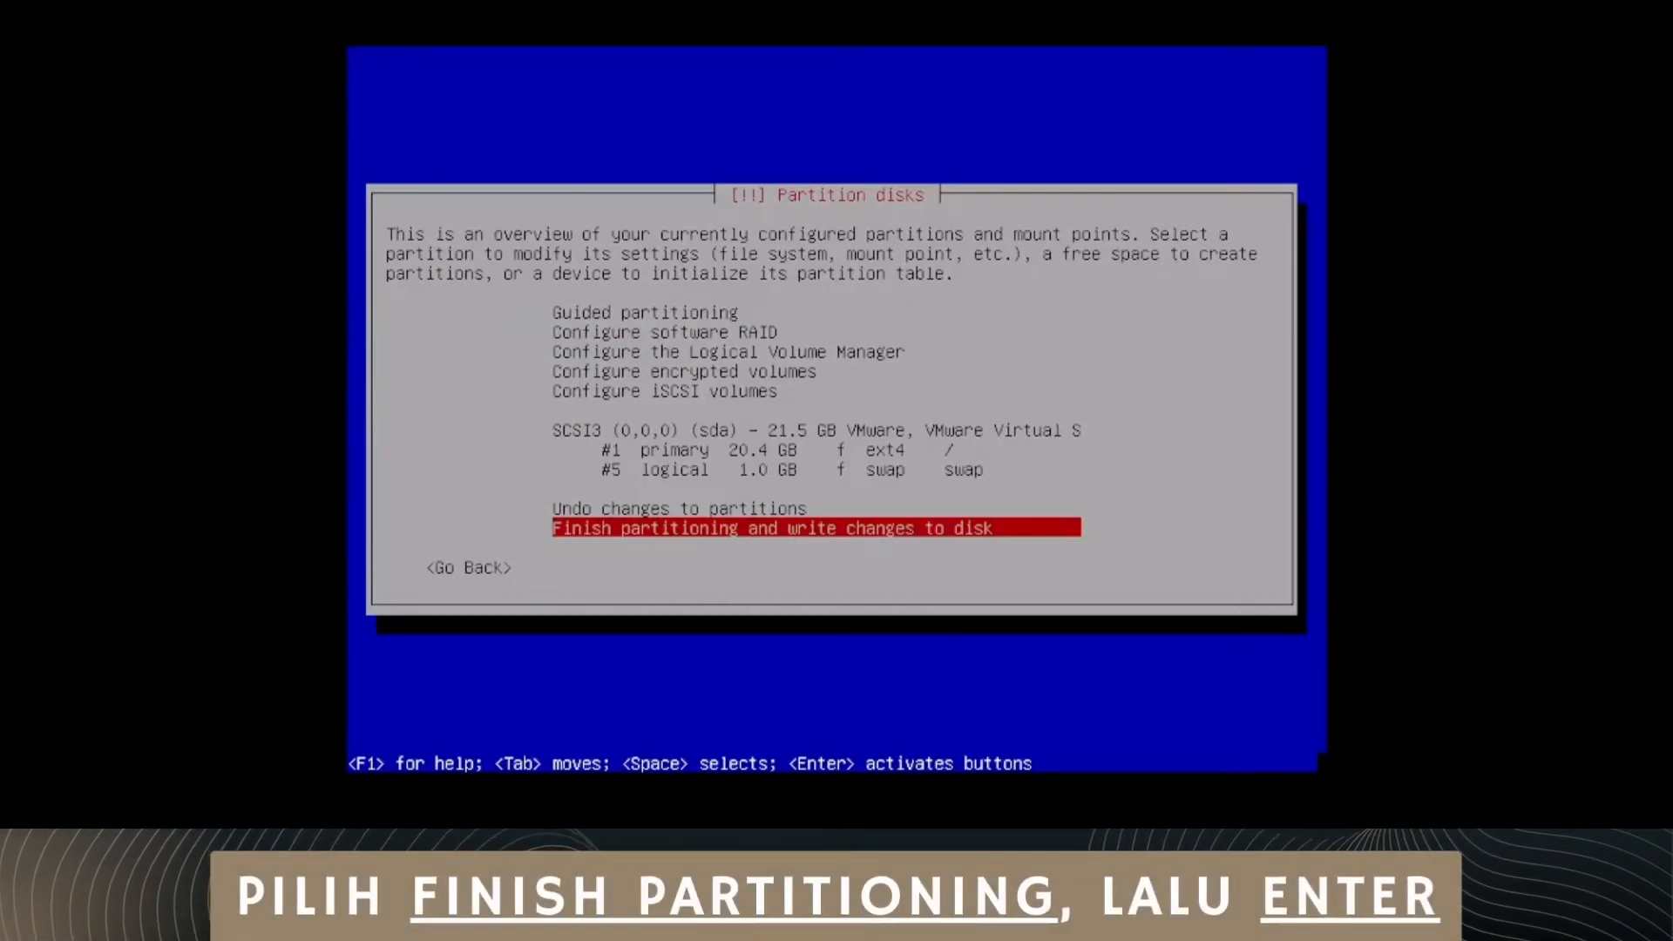
pyautogui.press('Return')
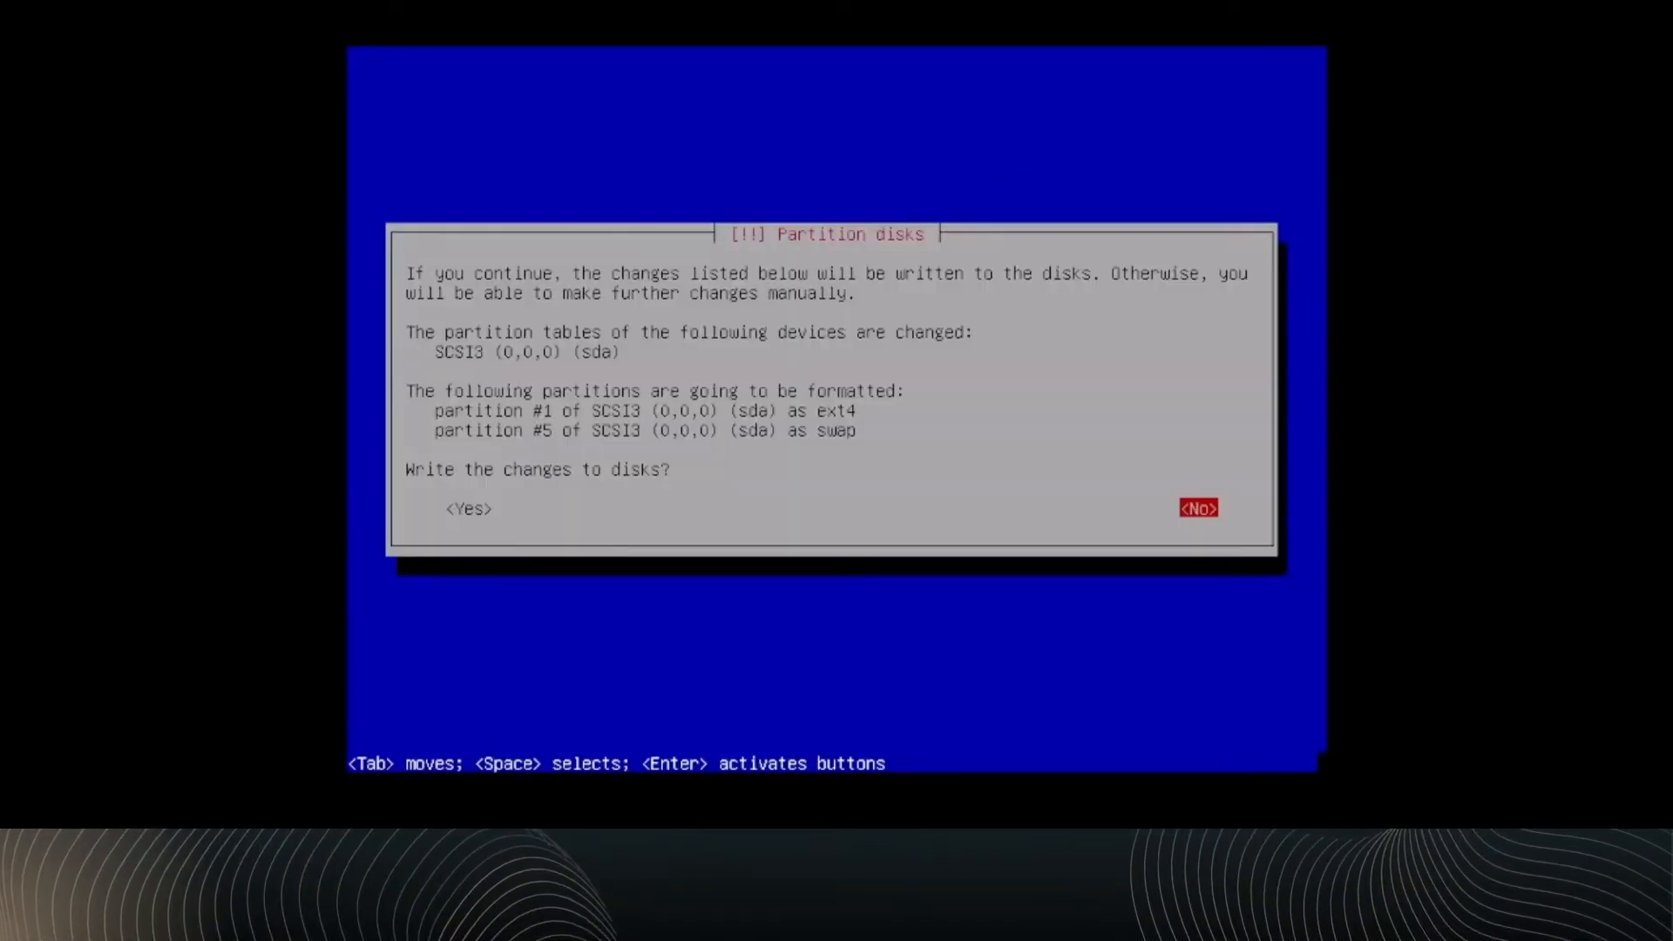
pyautogui.press('Tab')
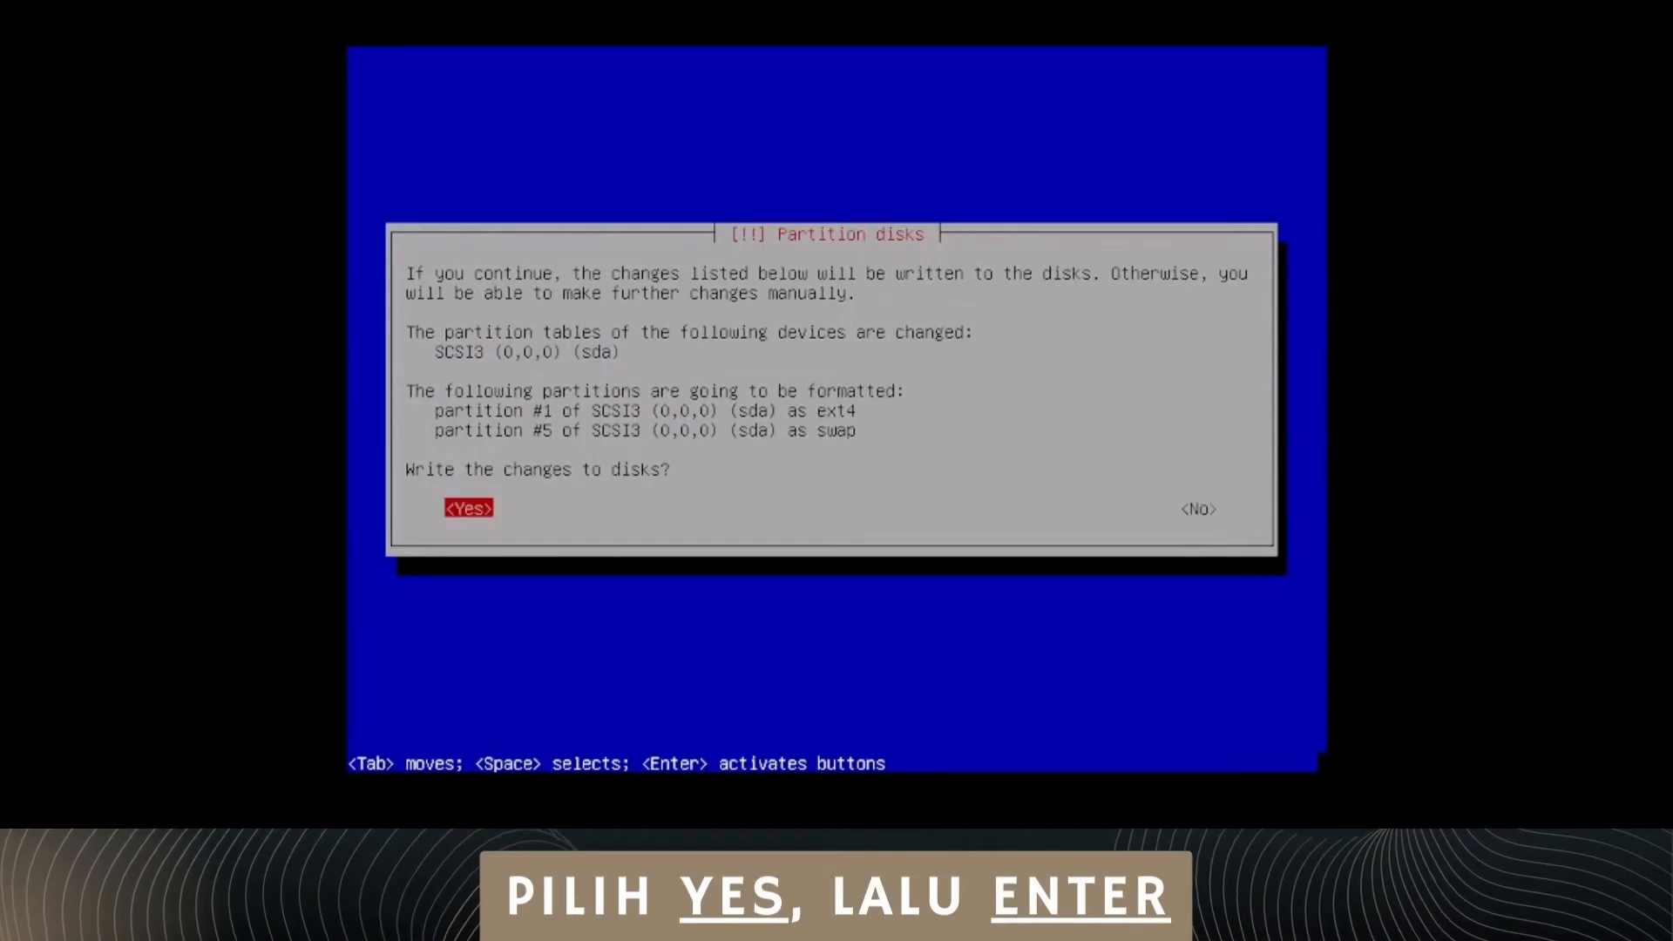
pyautogui.press('Return')
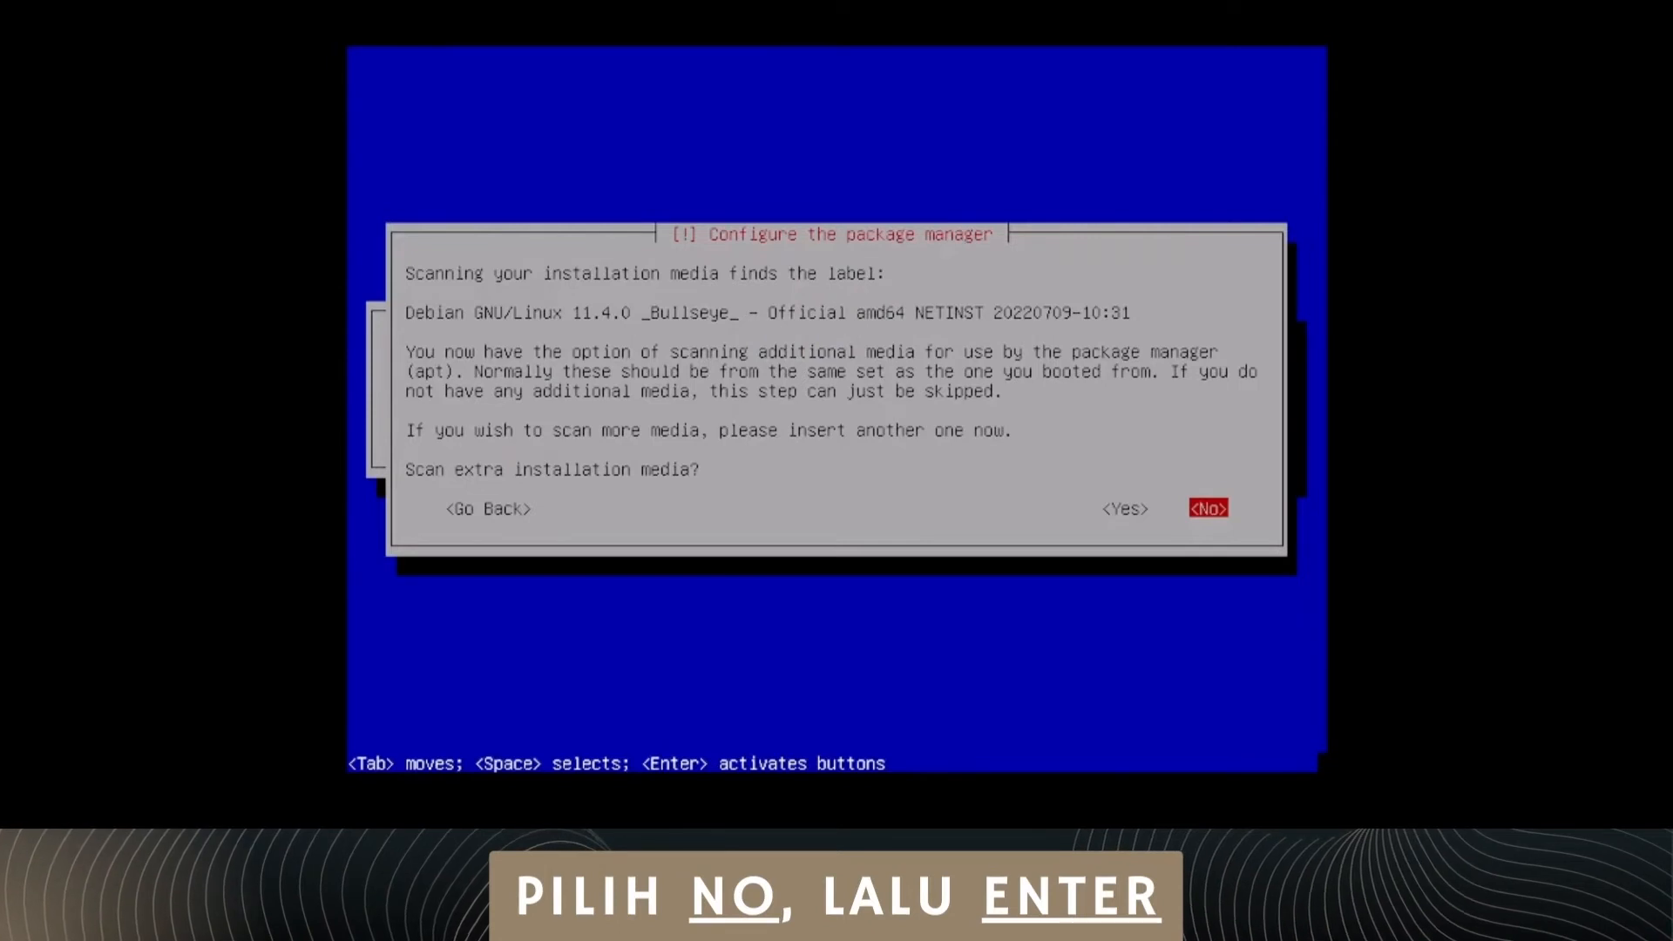
# Step: Configure the package manager without extra media or HTTP proxy, using the United States mirror deb.debian.org, and decline the package usage survey
pyautogui.press('Return')
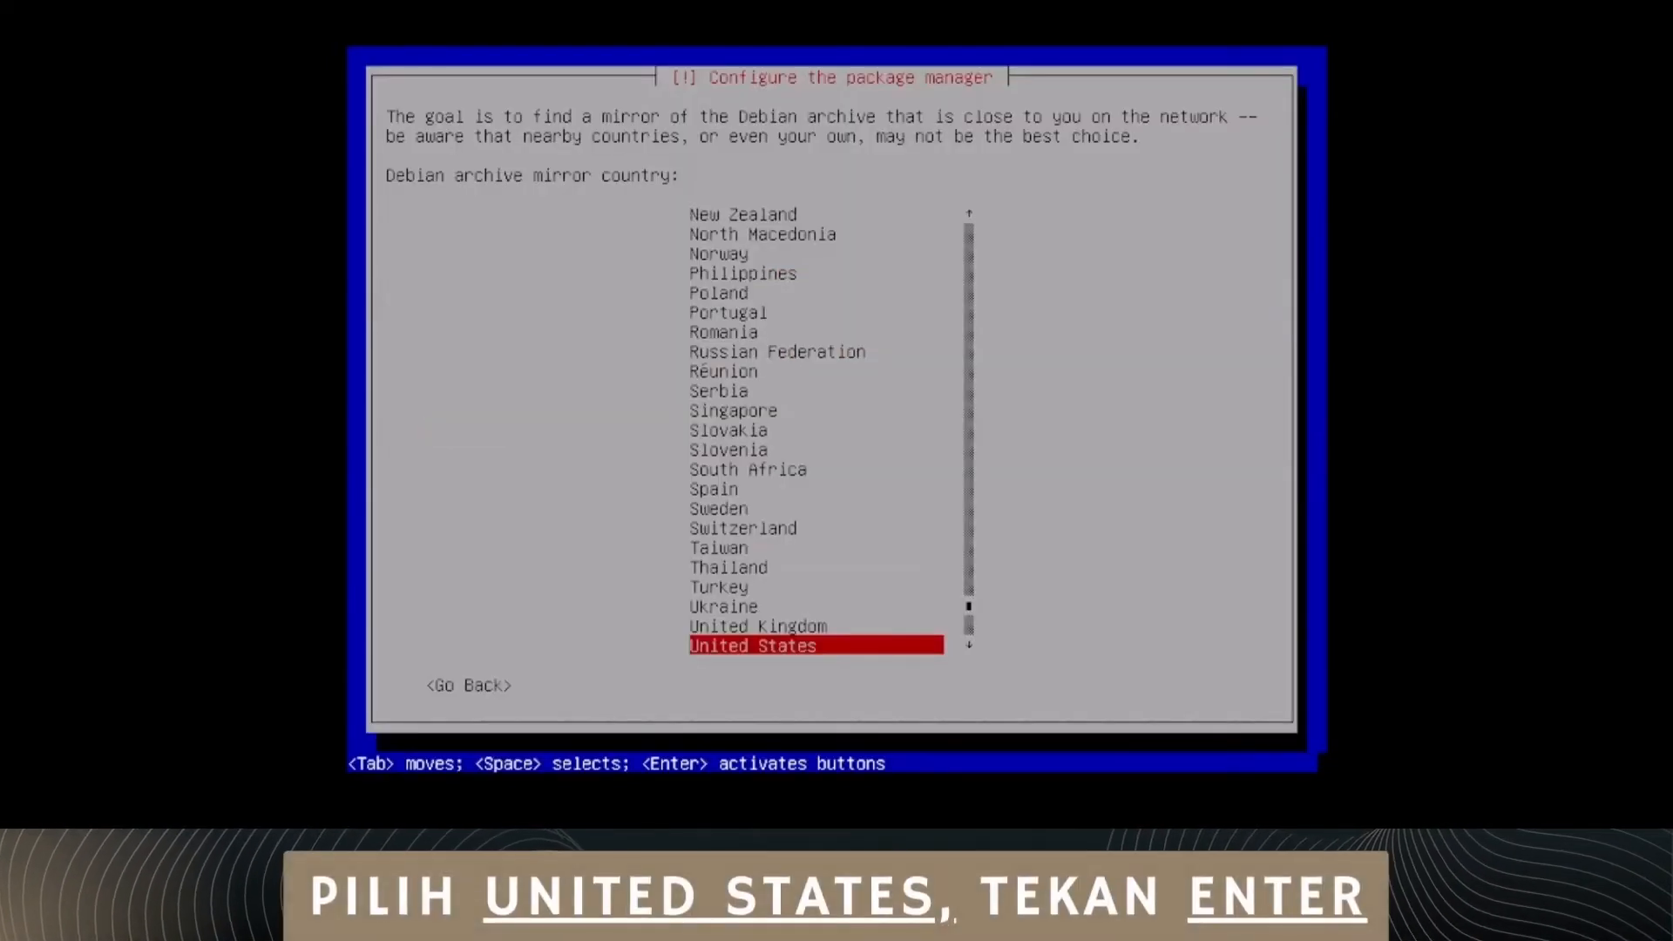
pyautogui.press('Return')
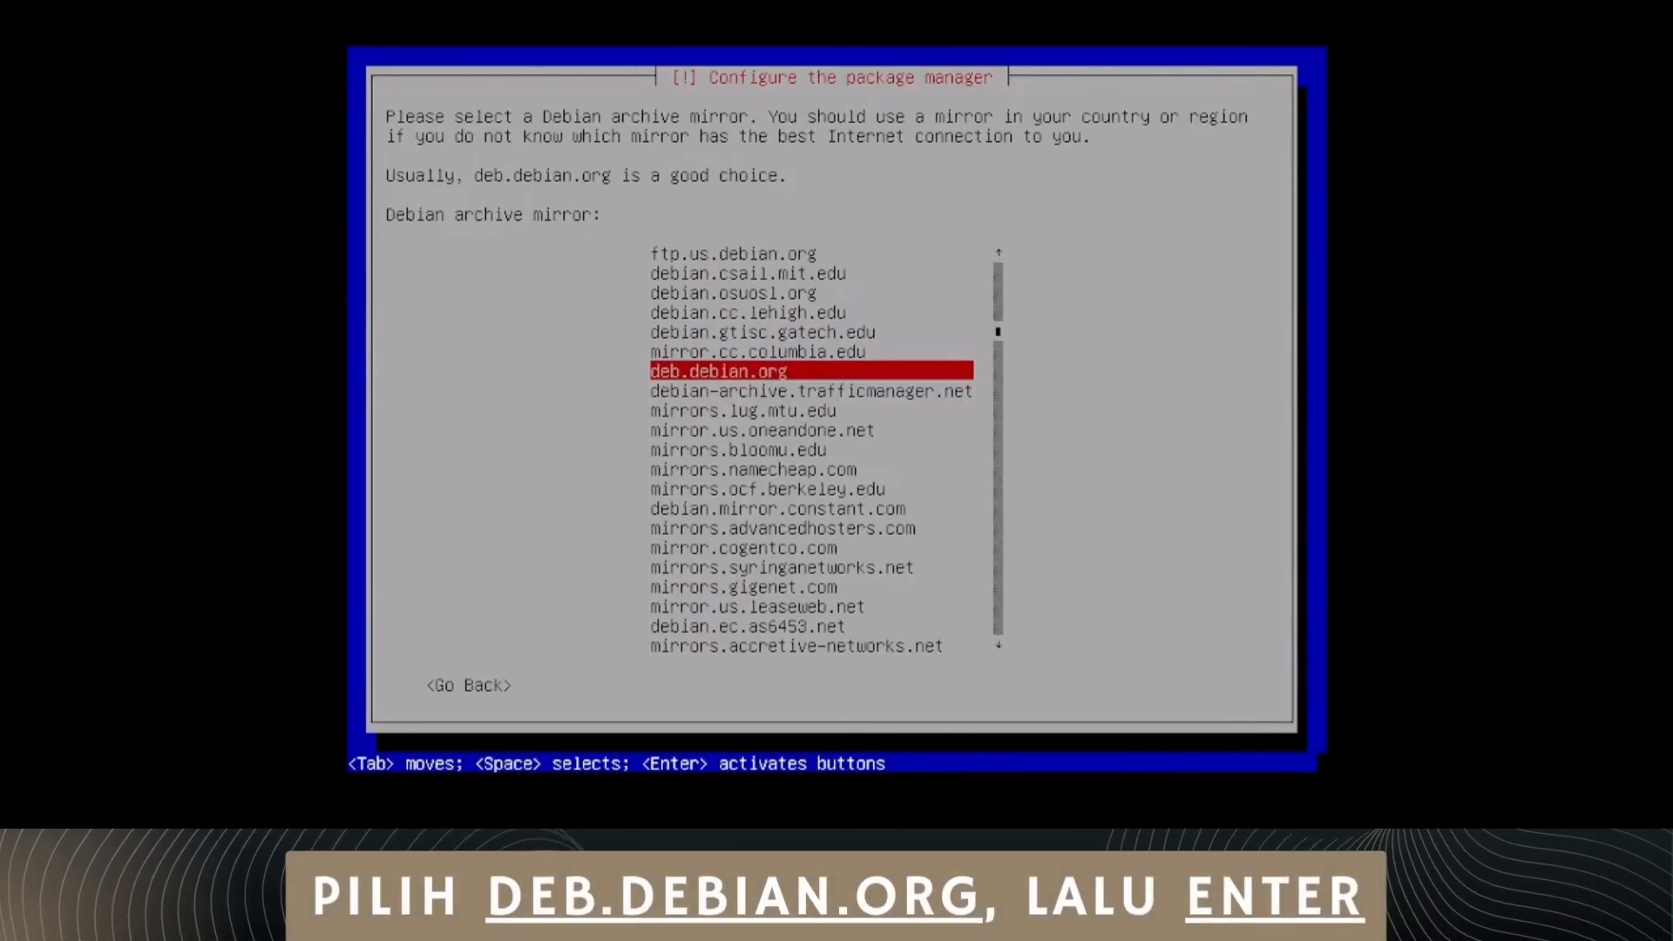
pyautogui.press('Return')
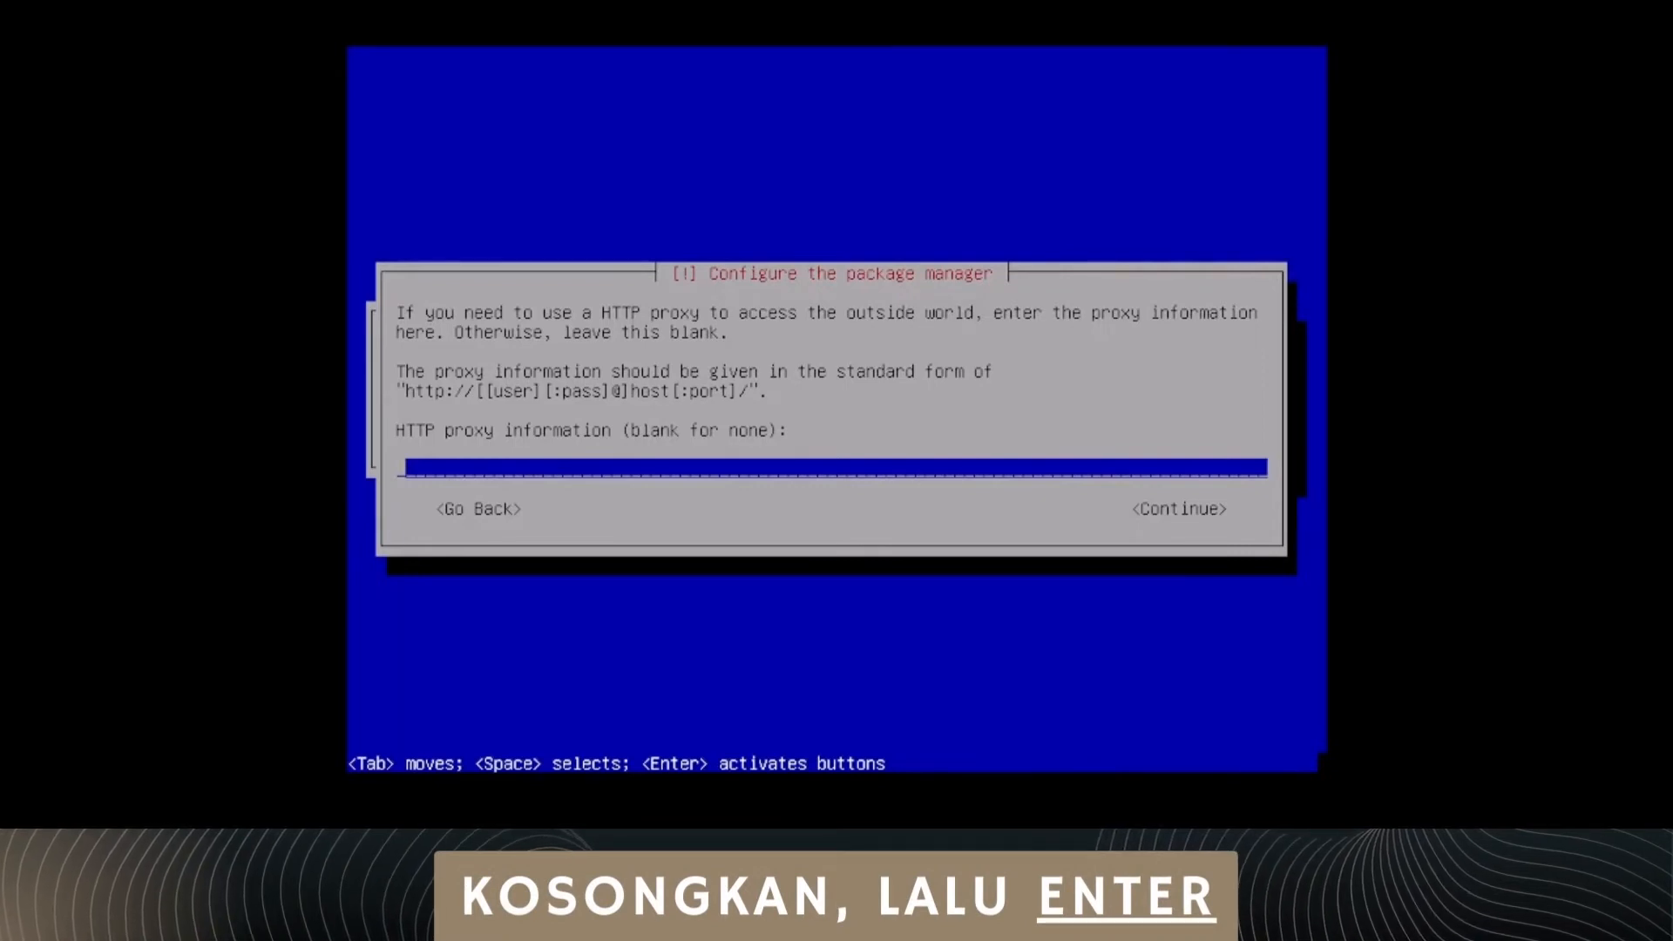
pyautogui.press('Return')
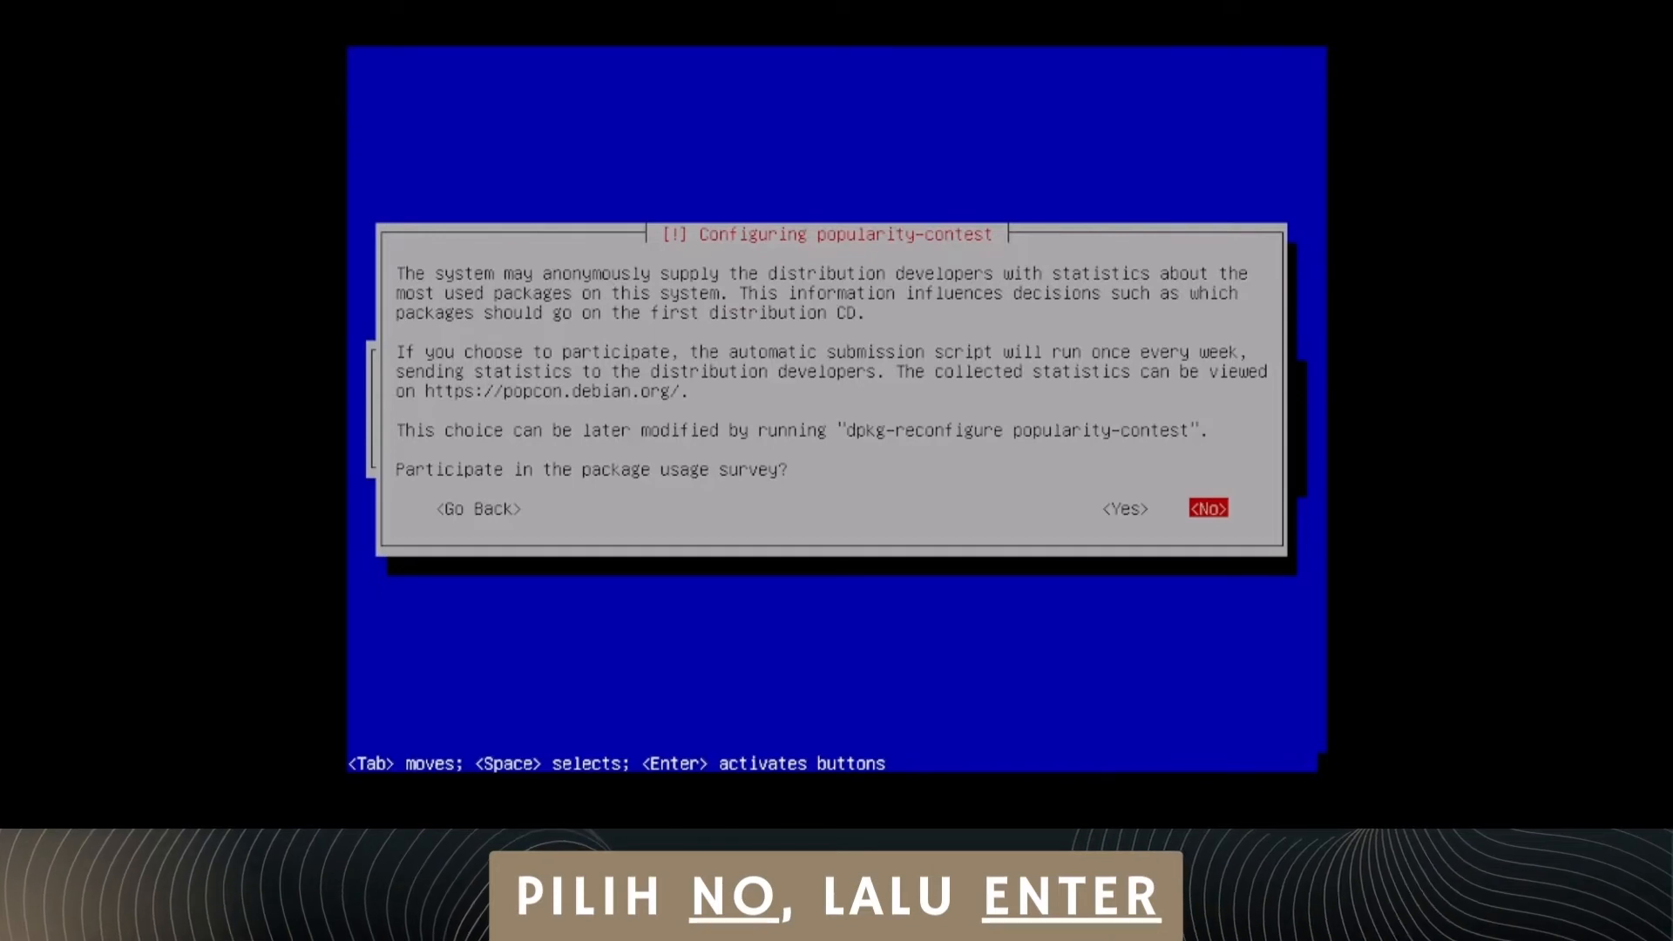
pyautogui.press('Return')
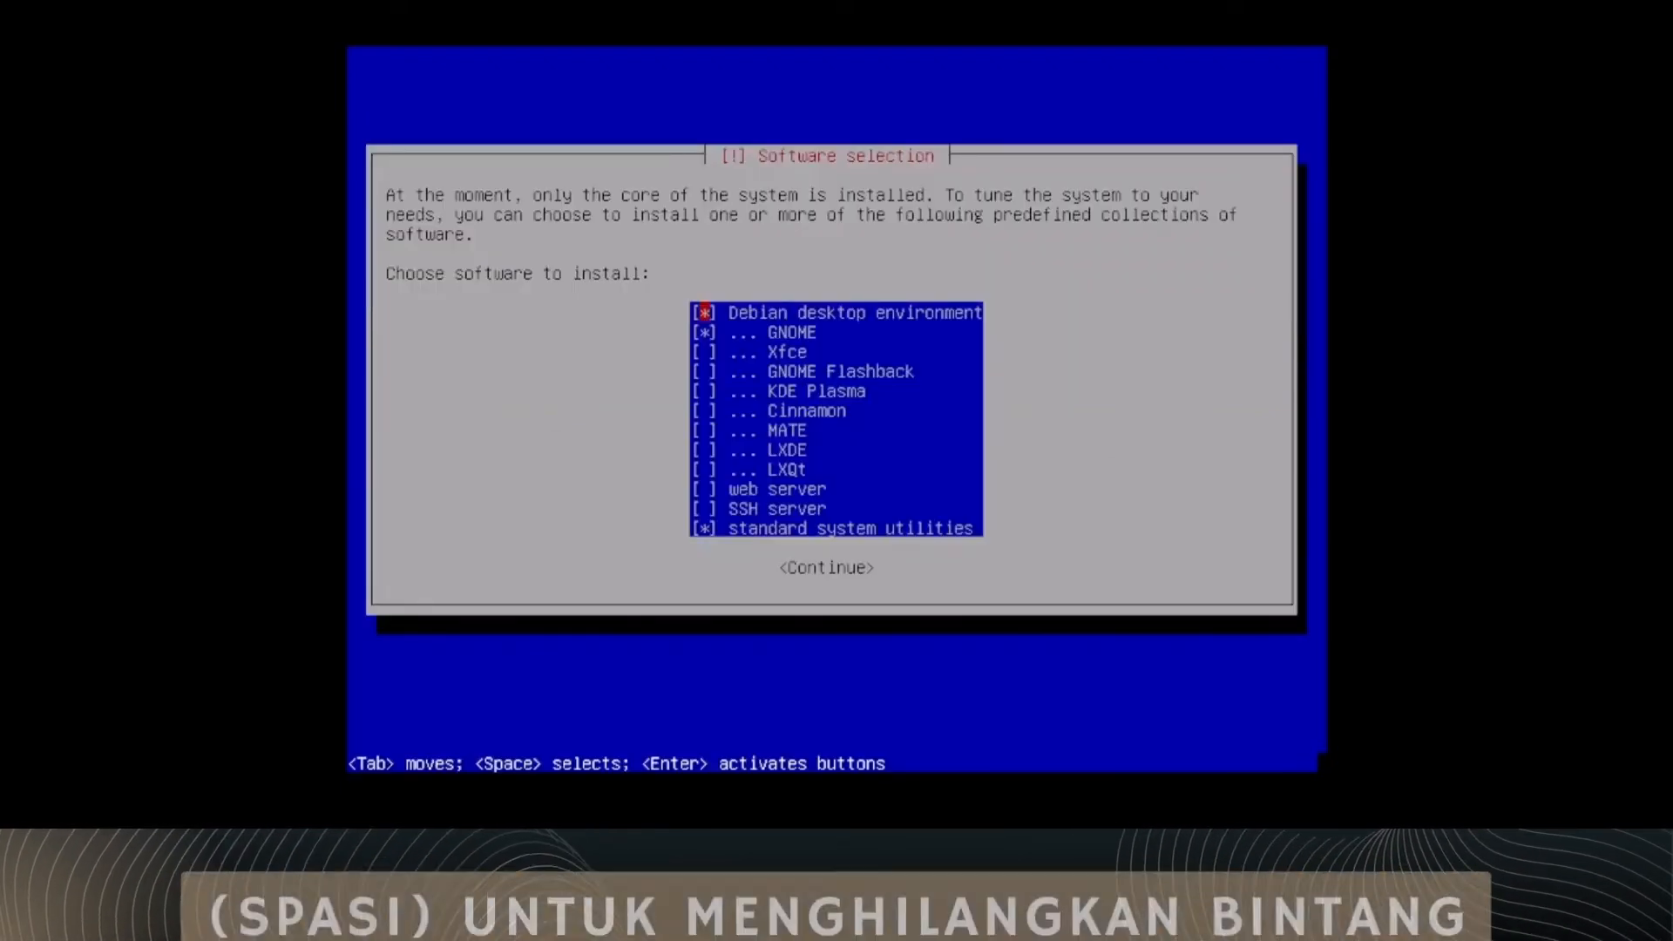
# Step: Install only web server, SSH server and standard system utilities, deselecting the Debian desktop environment and GNOME
pyautogui.press('Down')
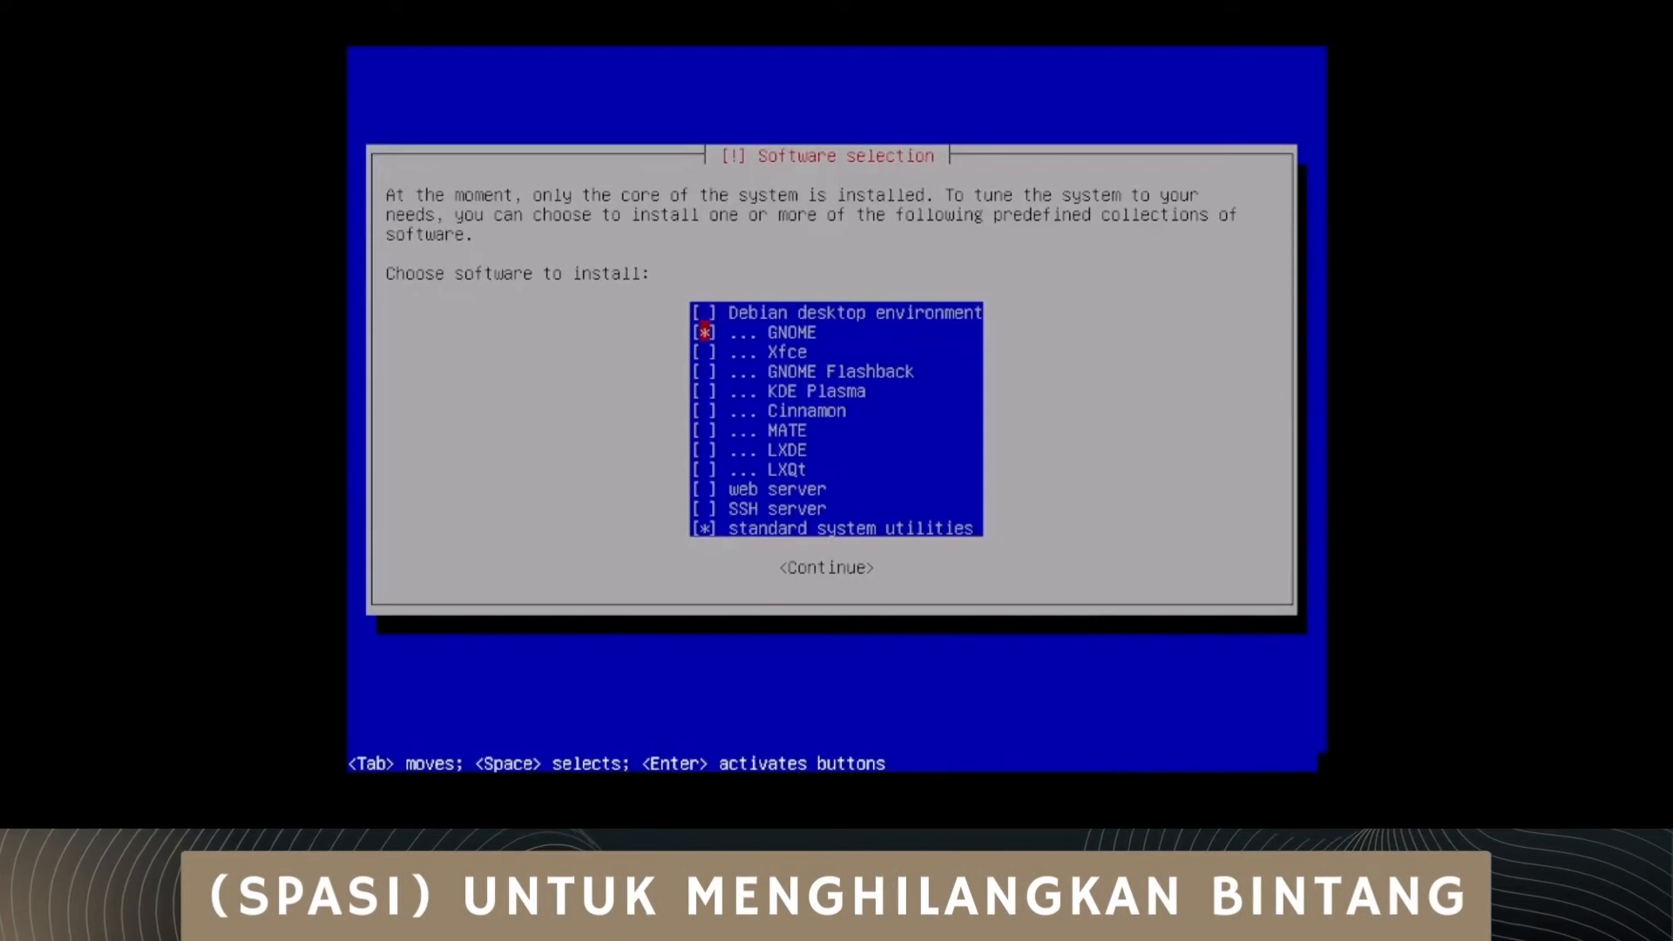
pyautogui.press('space')
pyautogui.press('Down')
pyautogui.press('Down')
pyautogui.press('Down')
pyautogui.press('Down')
pyautogui.press('Down')
pyautogui.press('Down')
pyautogui.press('Down')
pyautogui.press('Down')
pyautogui.press('space')
pyautogui.press('Down')
pyautogui.press('space')
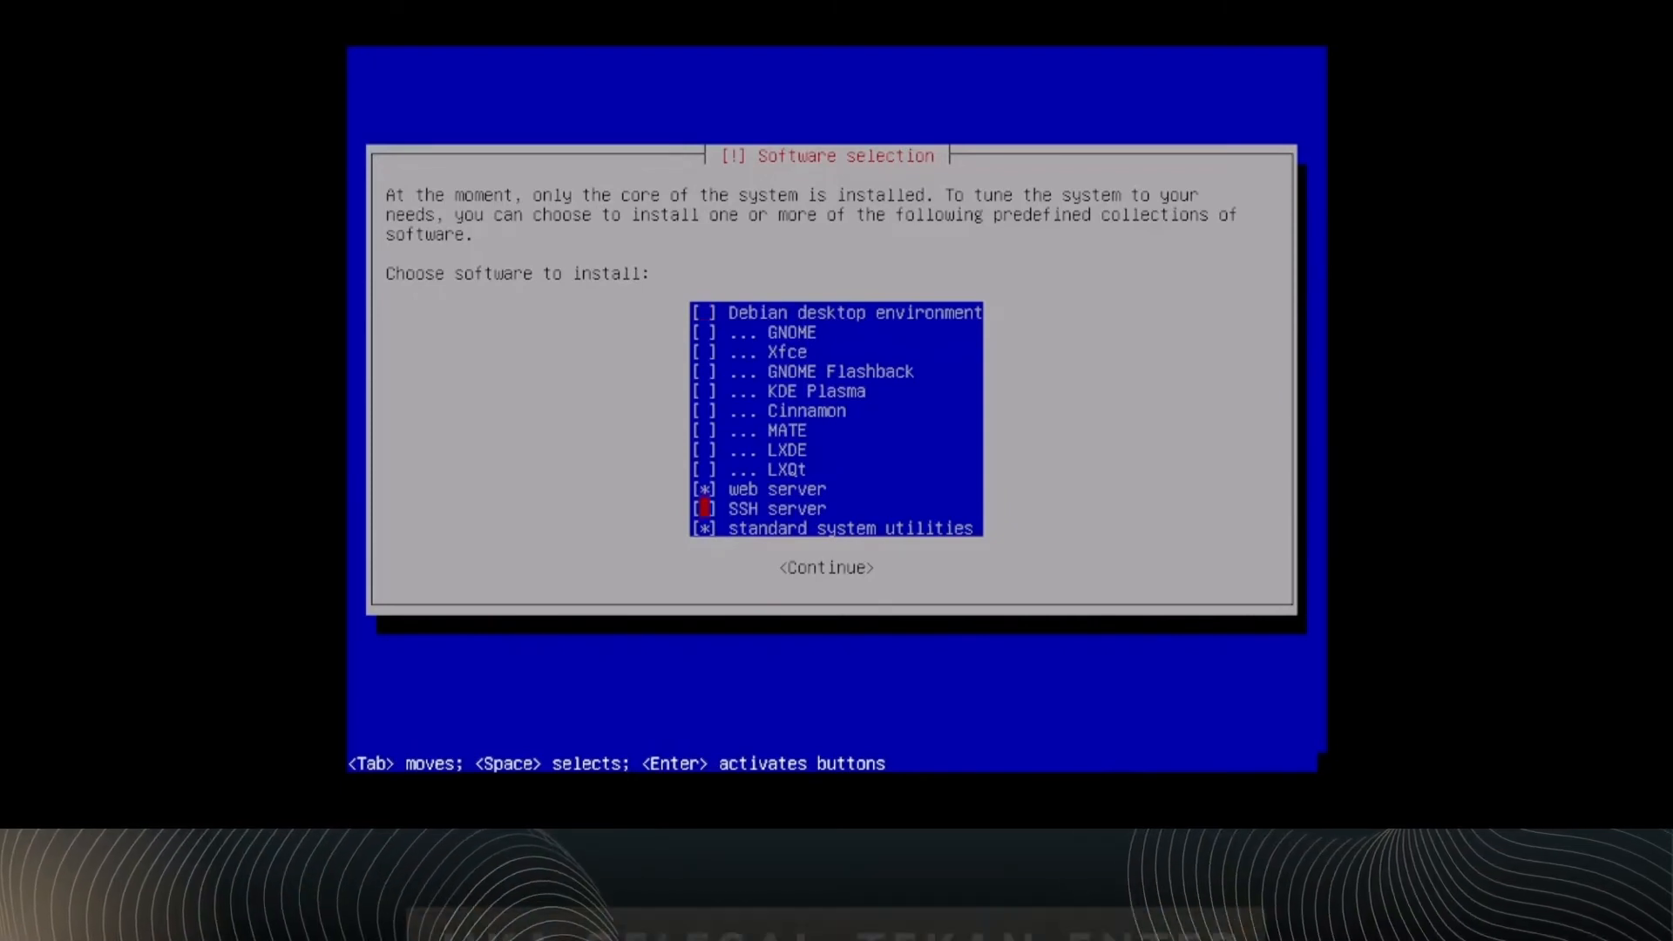
pyautogui.press('Down')
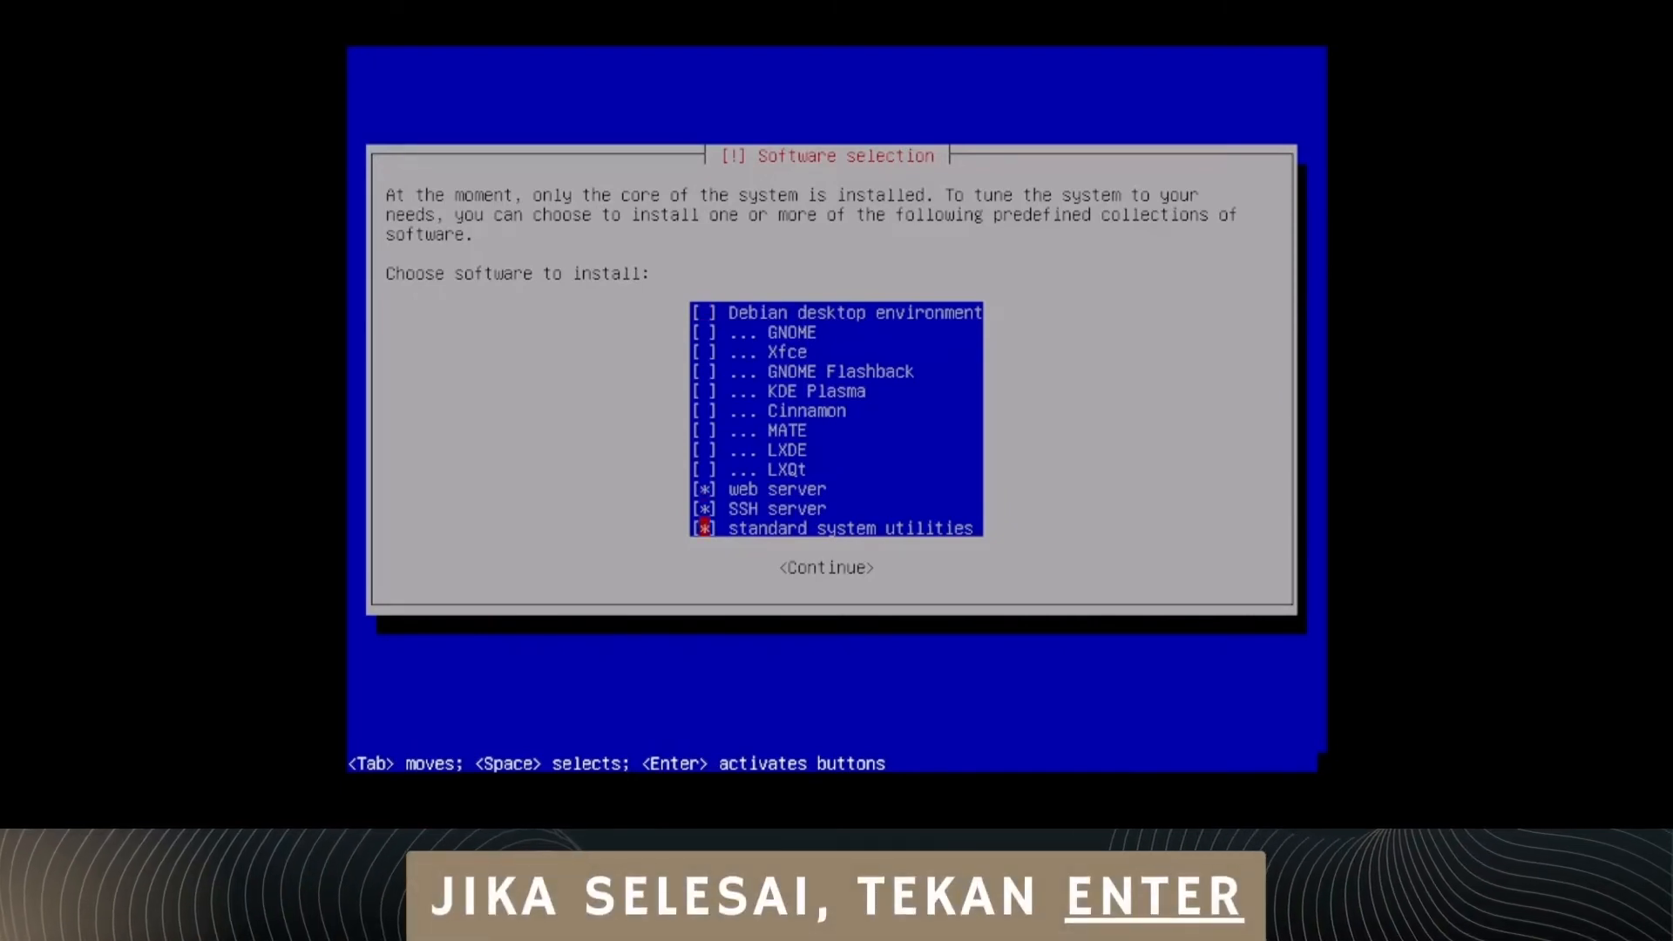
pyautogui.press('Return')
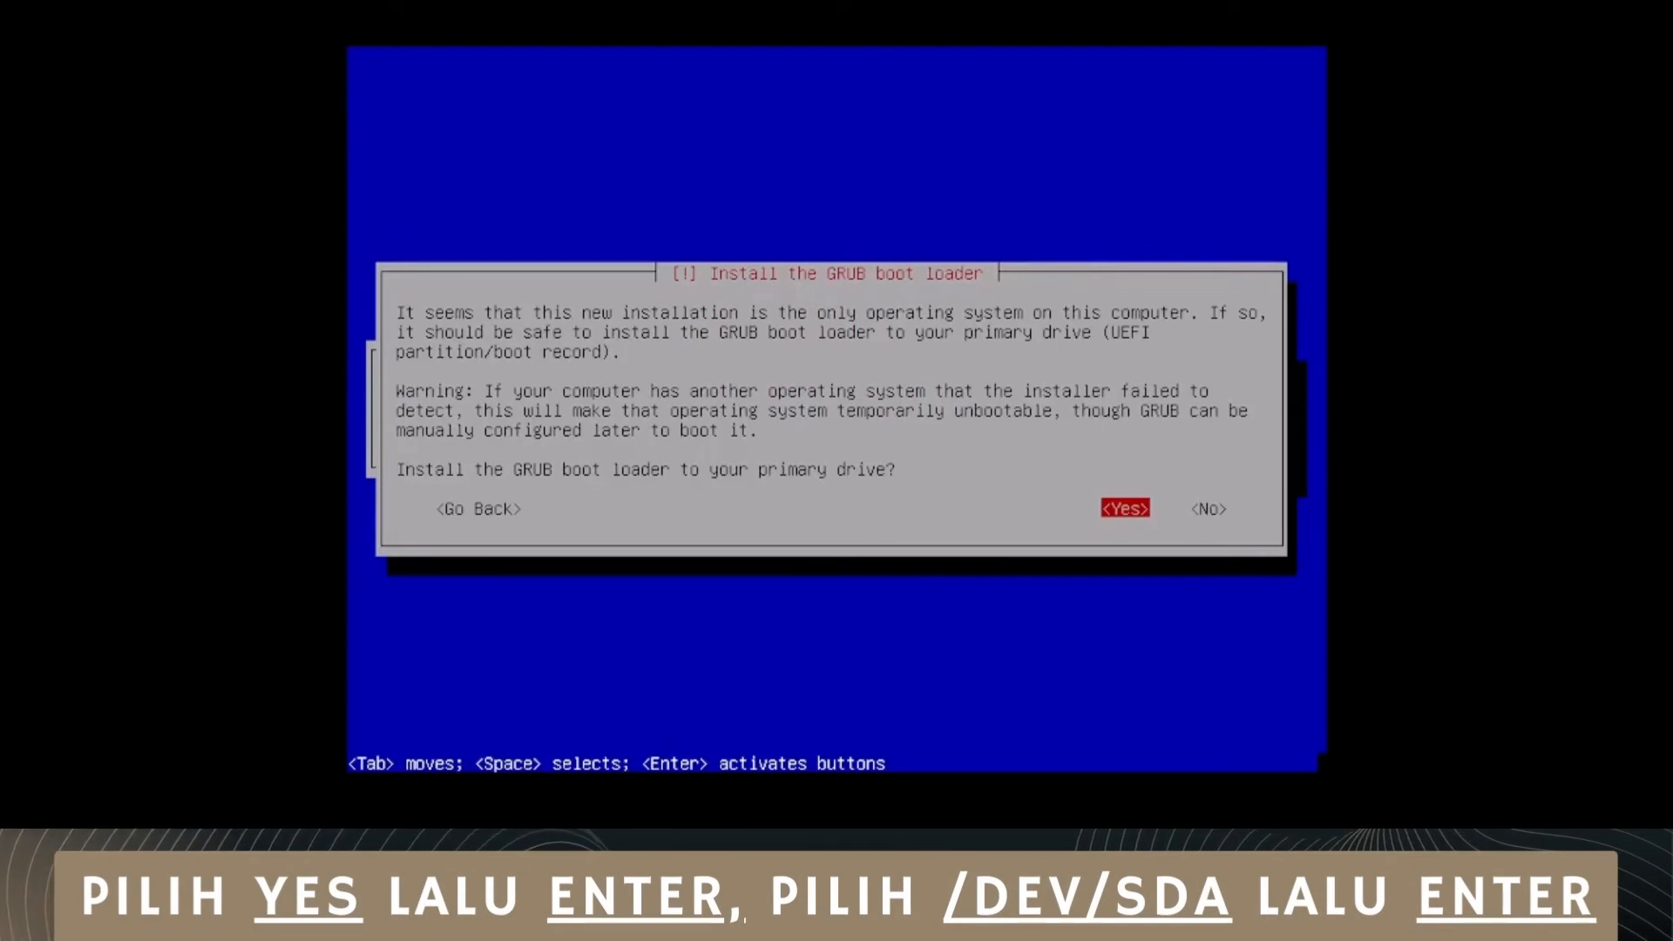
# Step: Install the GRUB boot loader to /dev/sda, and finish the installation by rebooting into Debian GNU/Linux
pyautogui.press('Return')
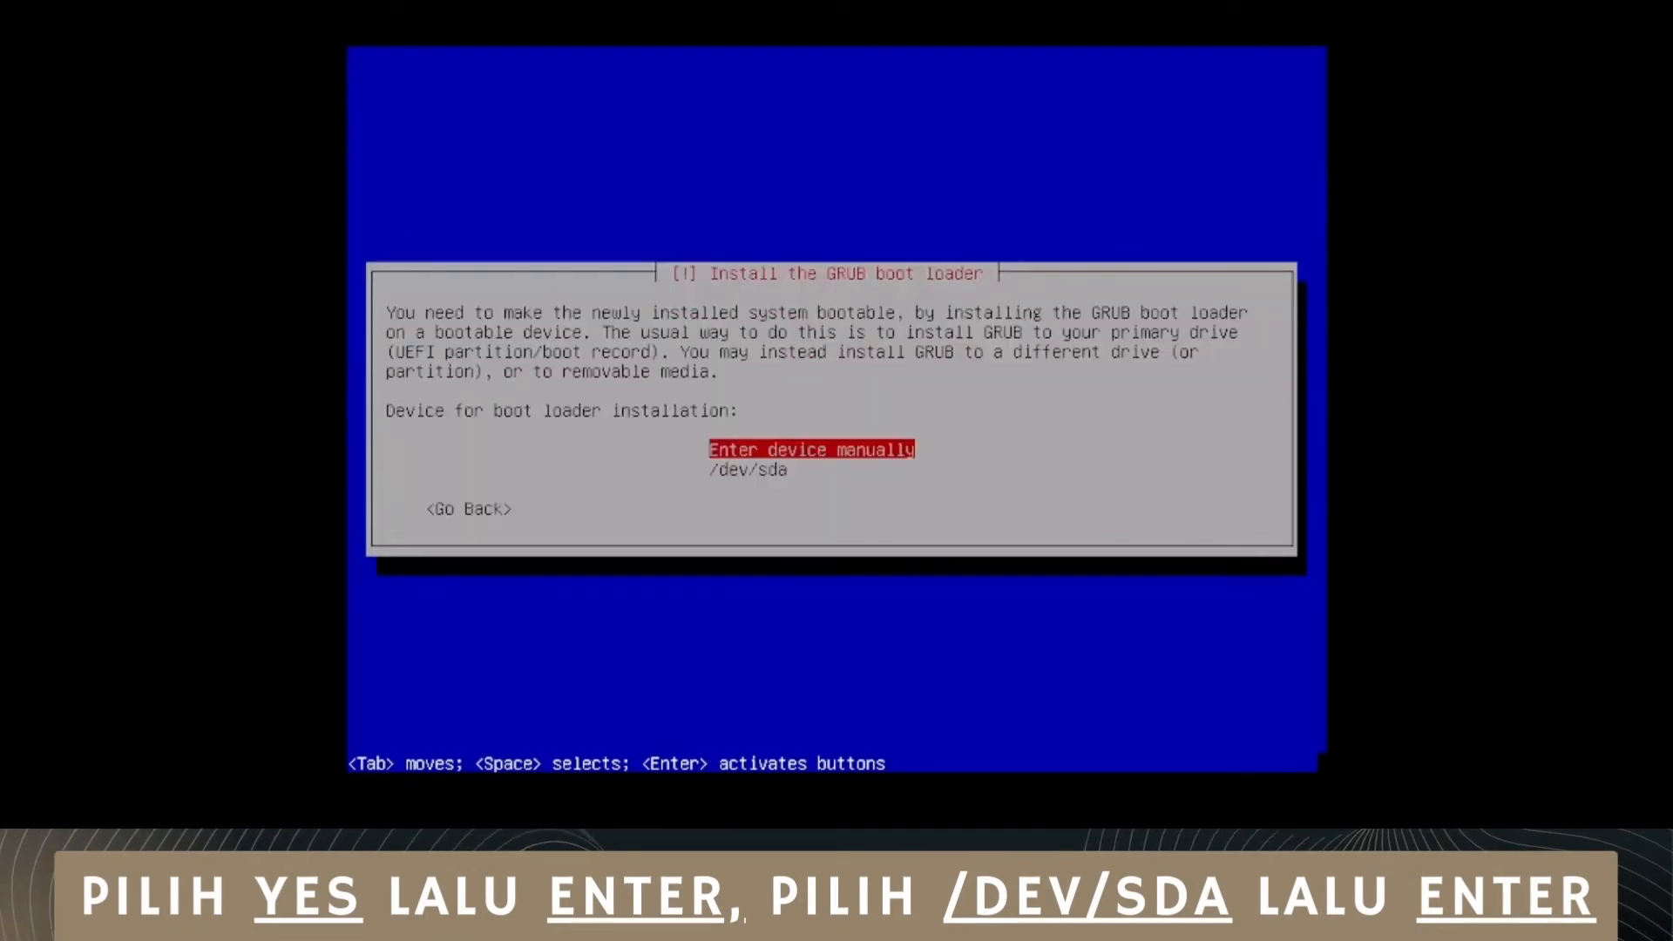
pyautogui.press('Down')
pyautogui.press('Return')
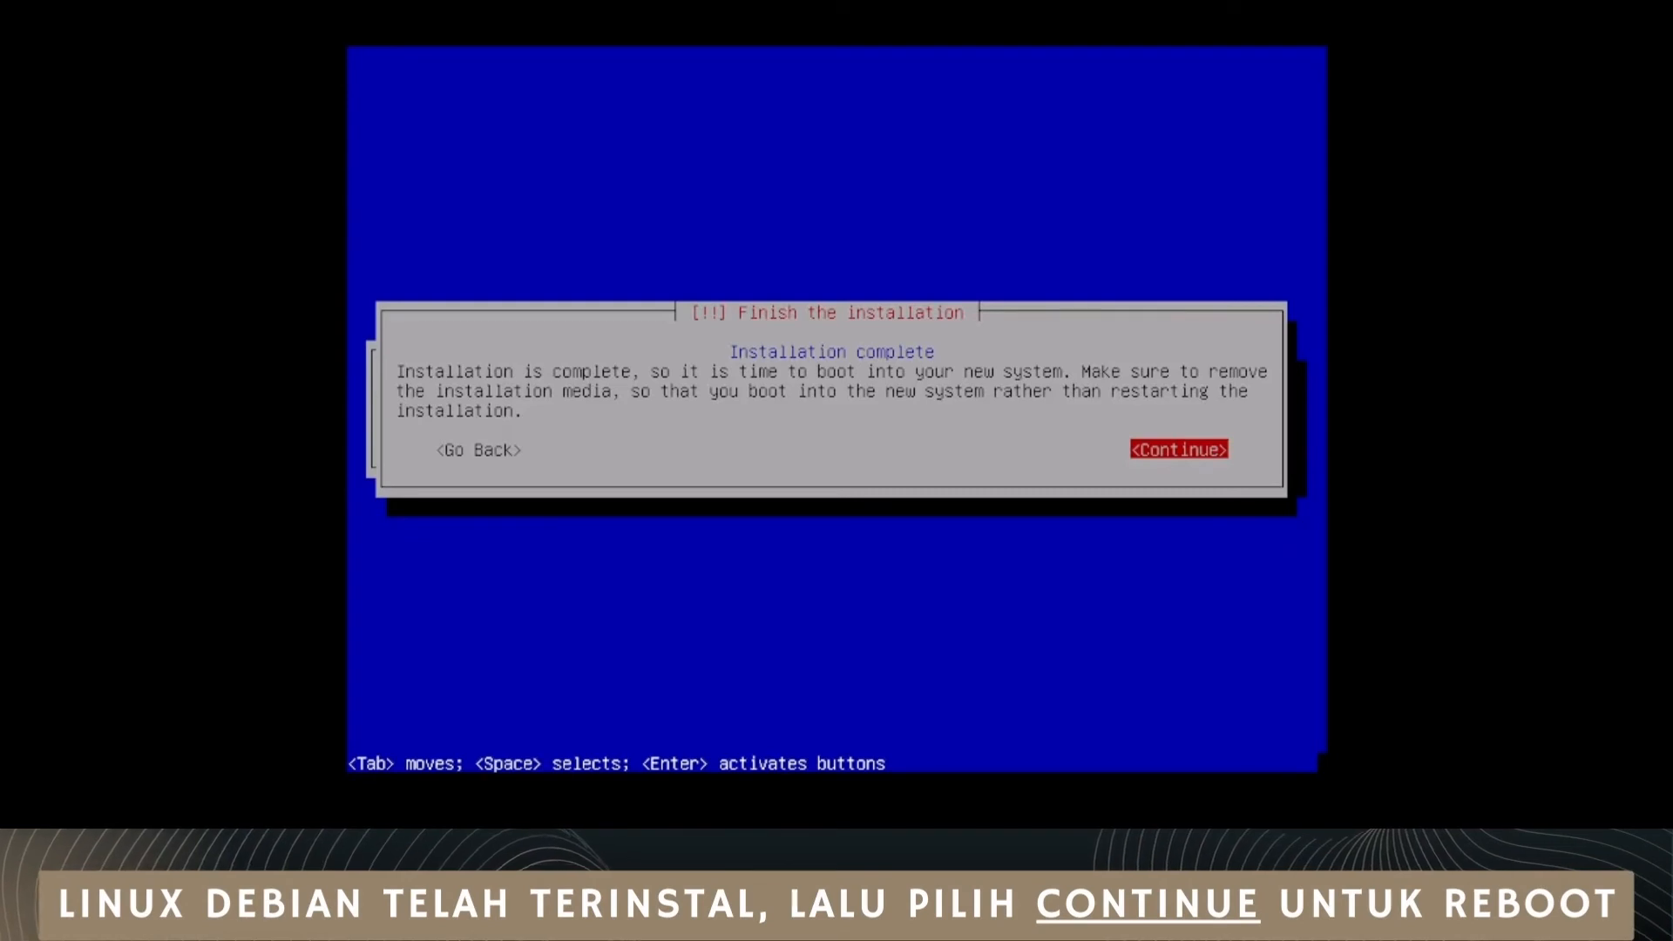
pyautogui.press('Return')
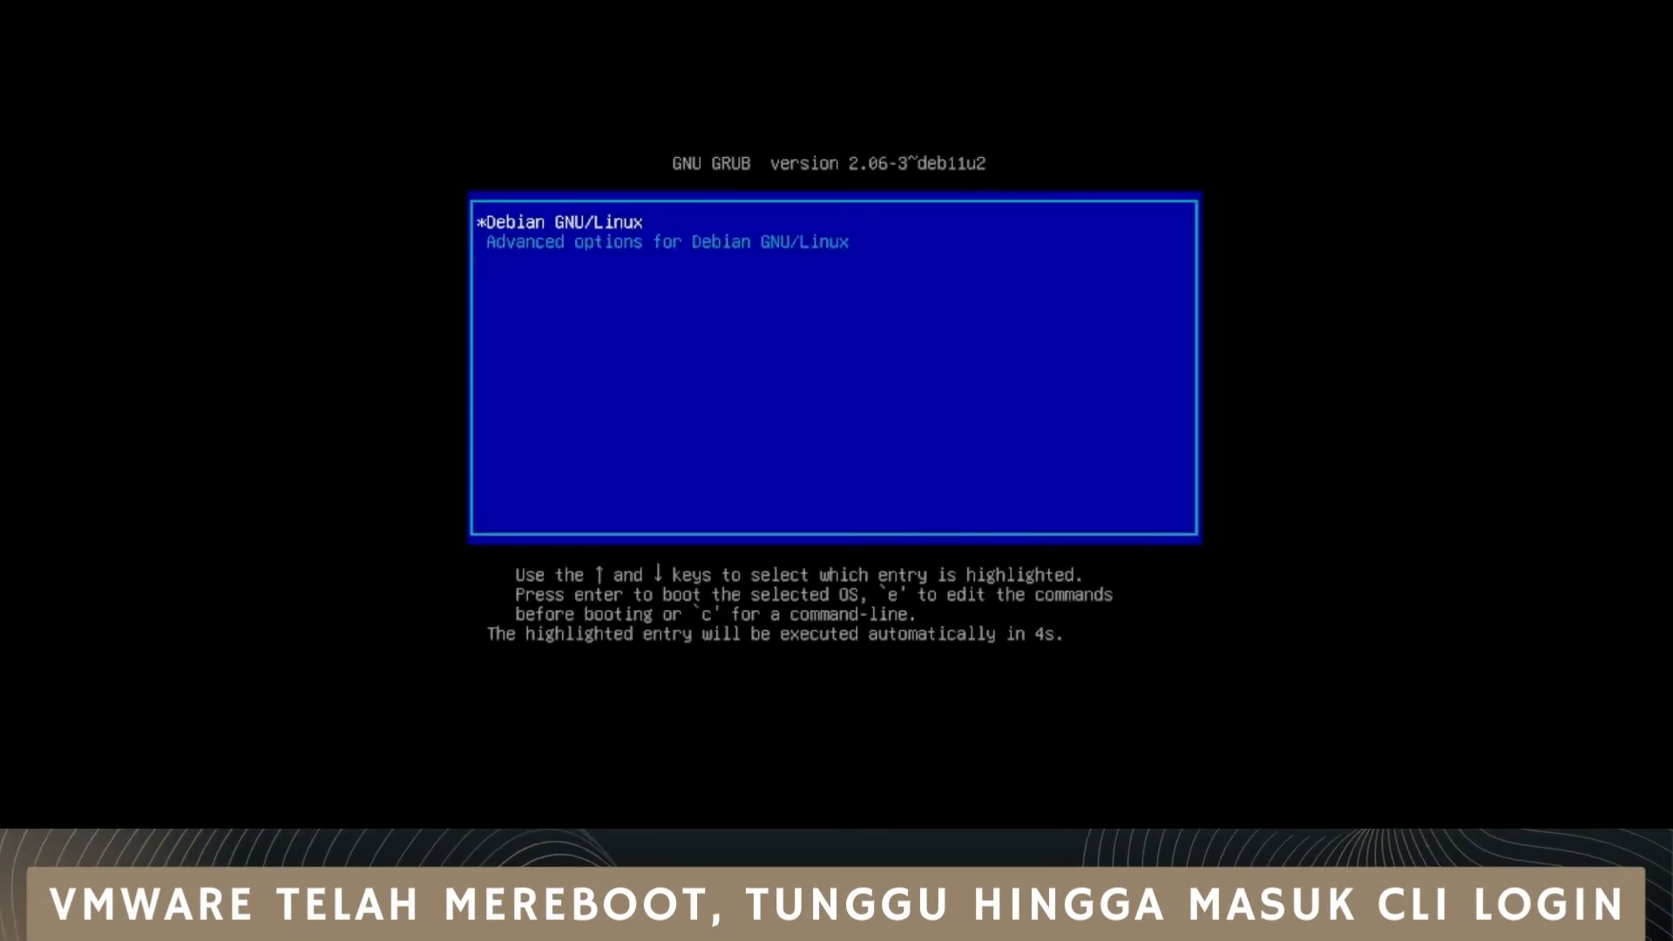
pyautogui.press('Return')
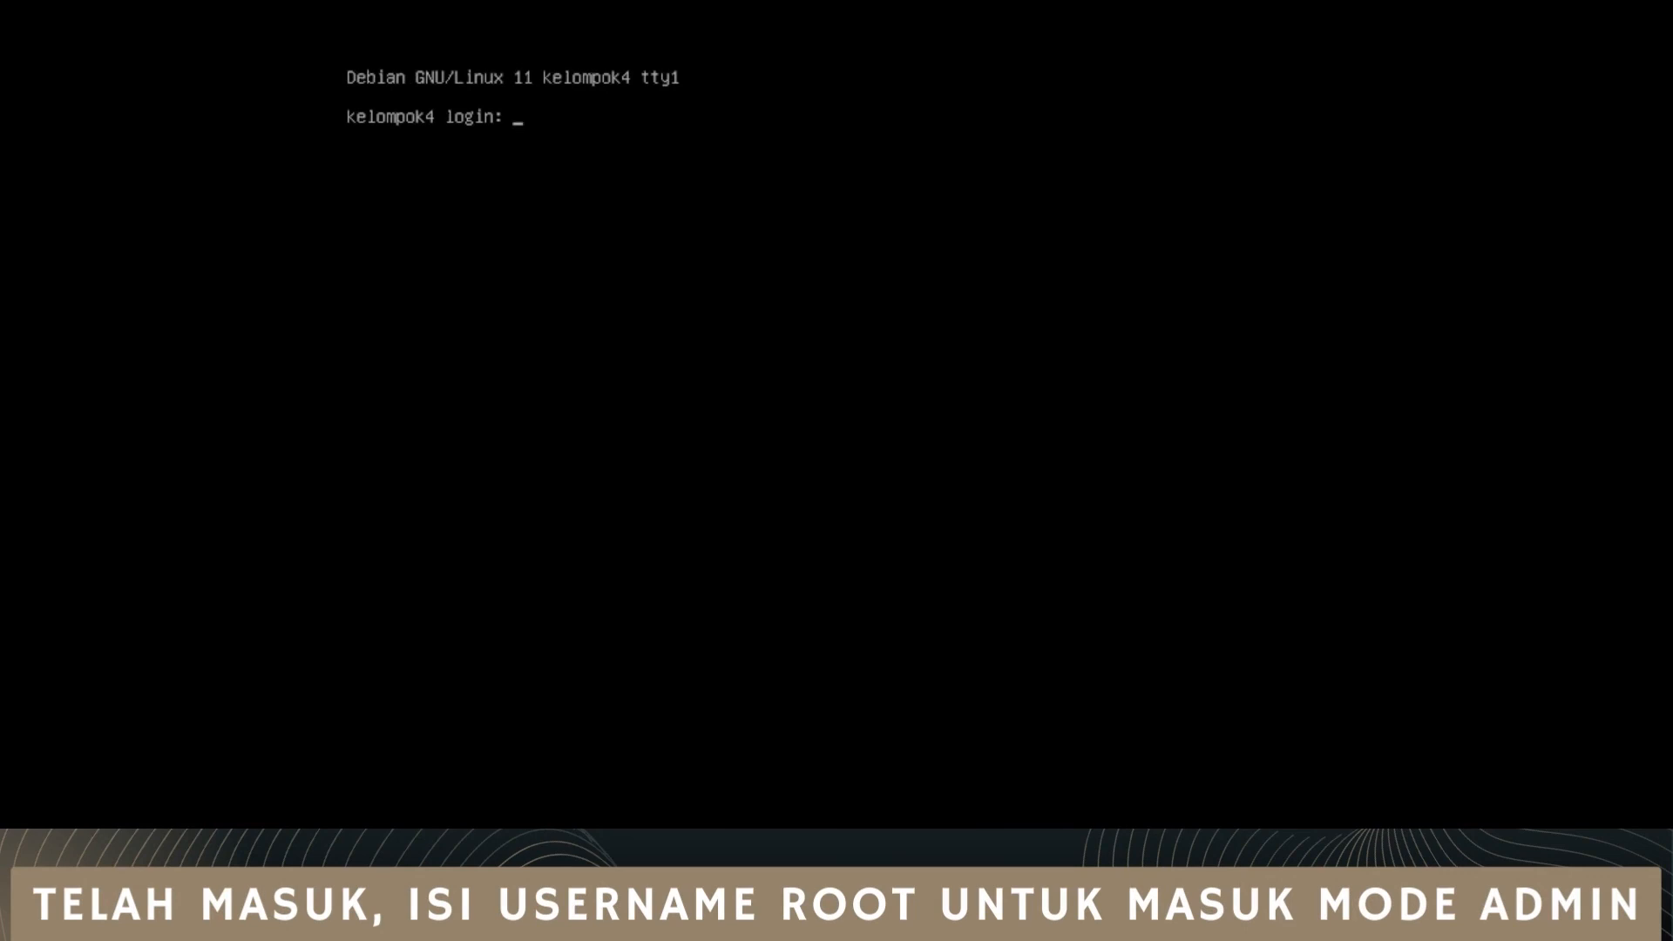
# Step: Log in at the Debian console as root with the root password
pyautogui.write('root')
pyautogui.press('Return')
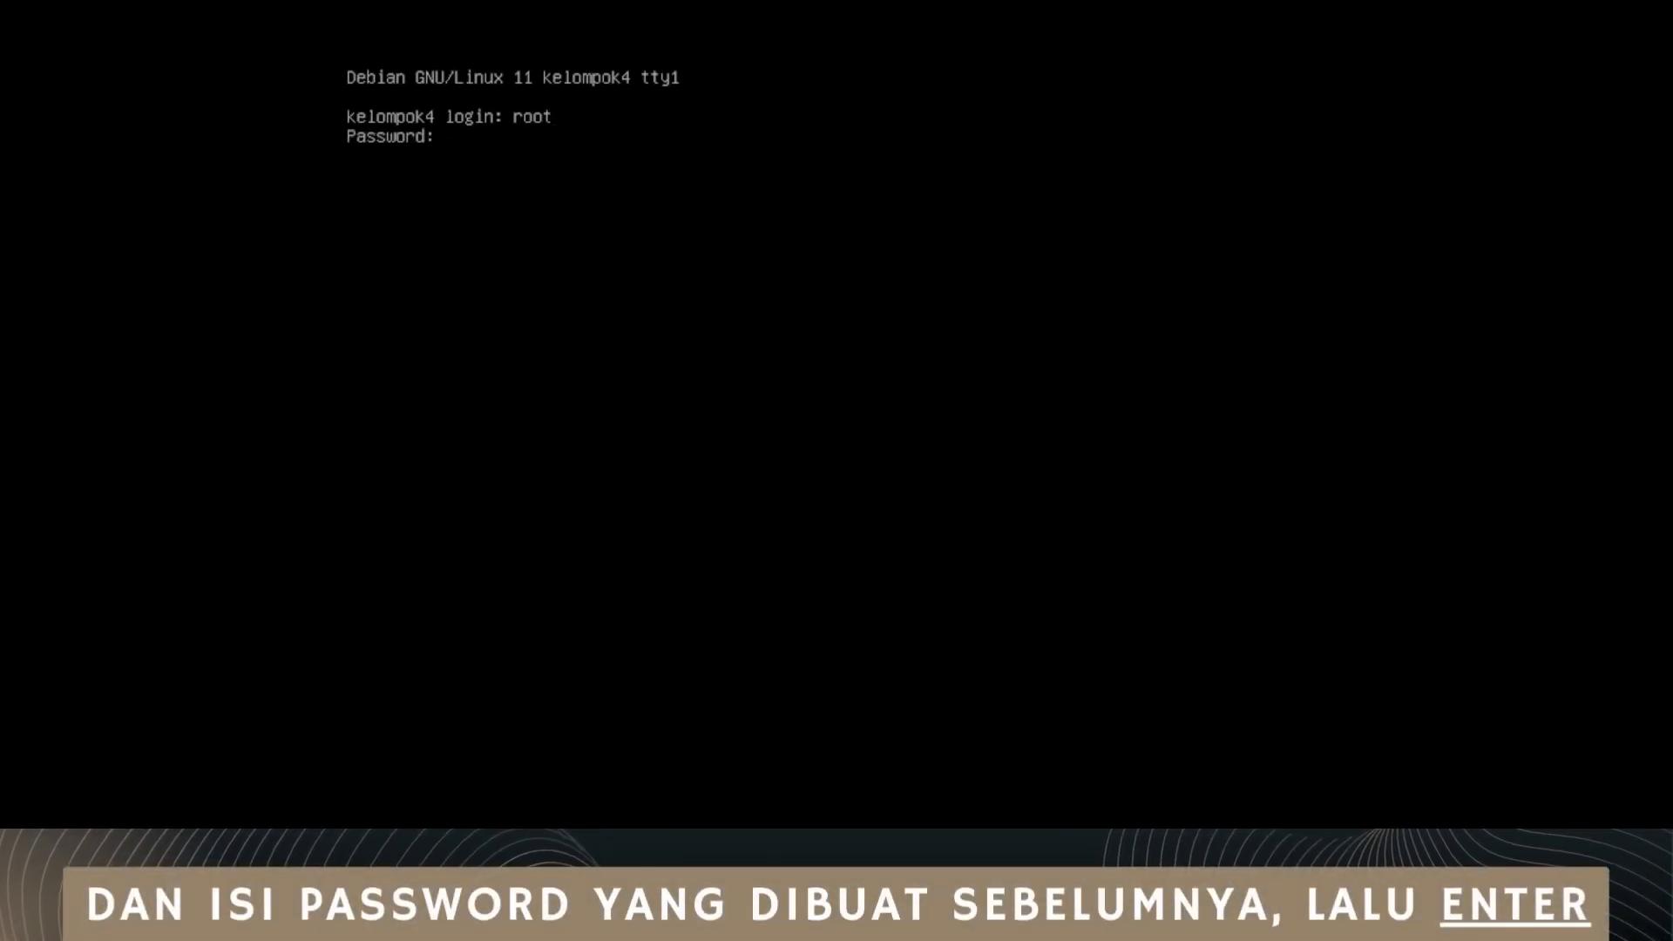
pyautogui.press('Return')
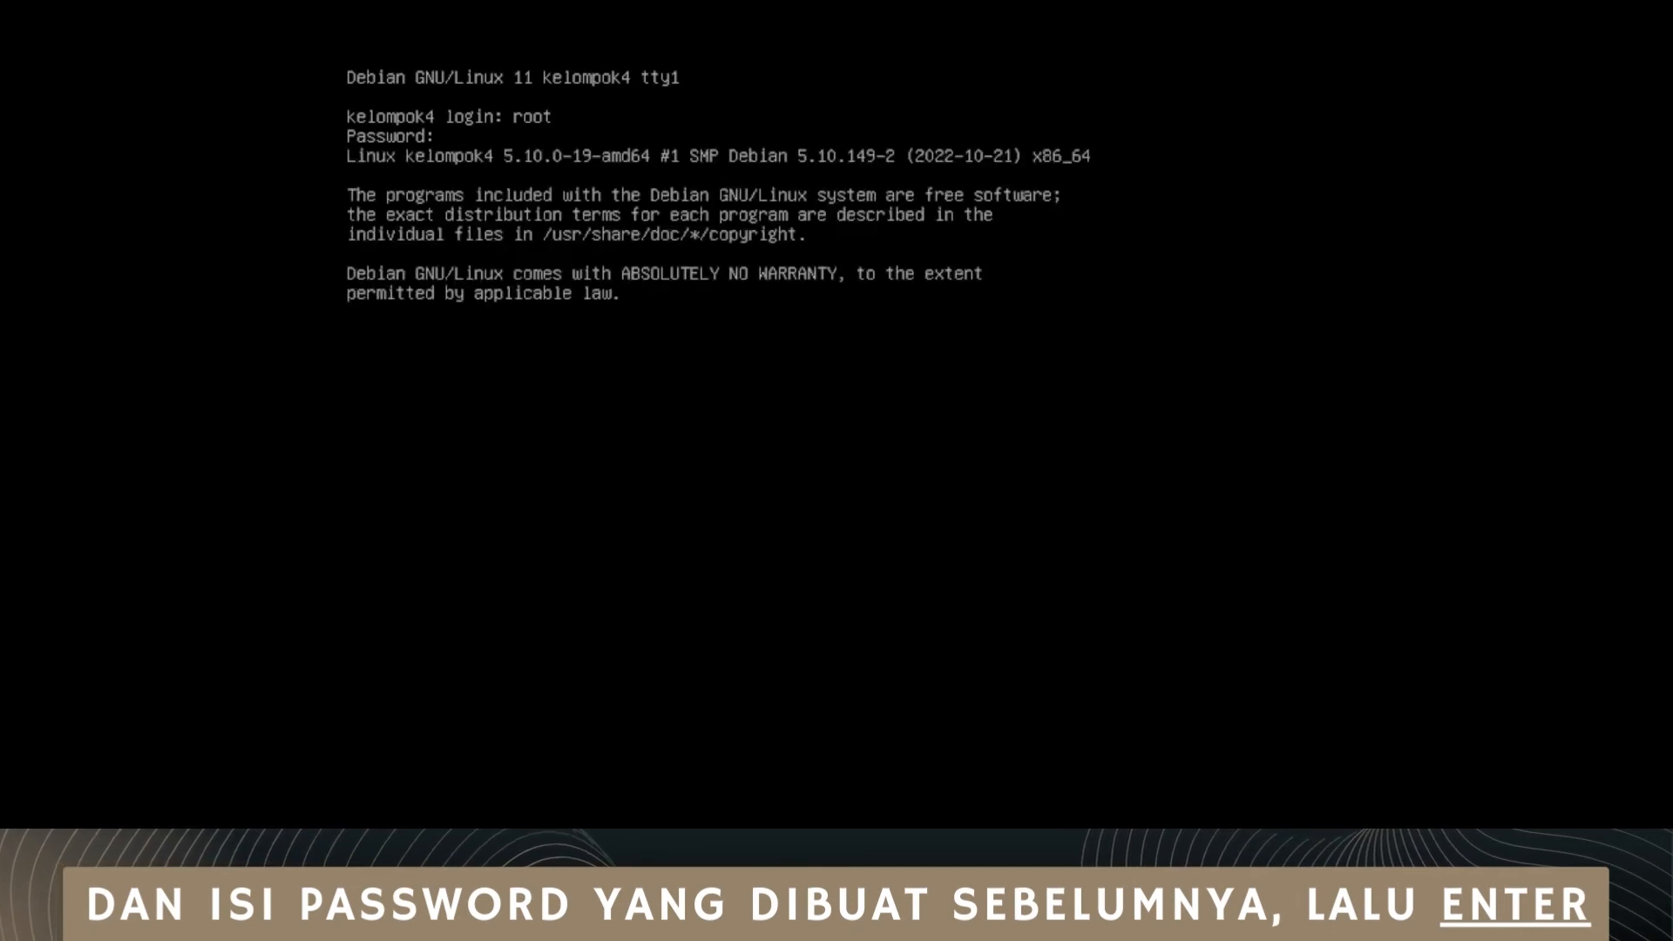